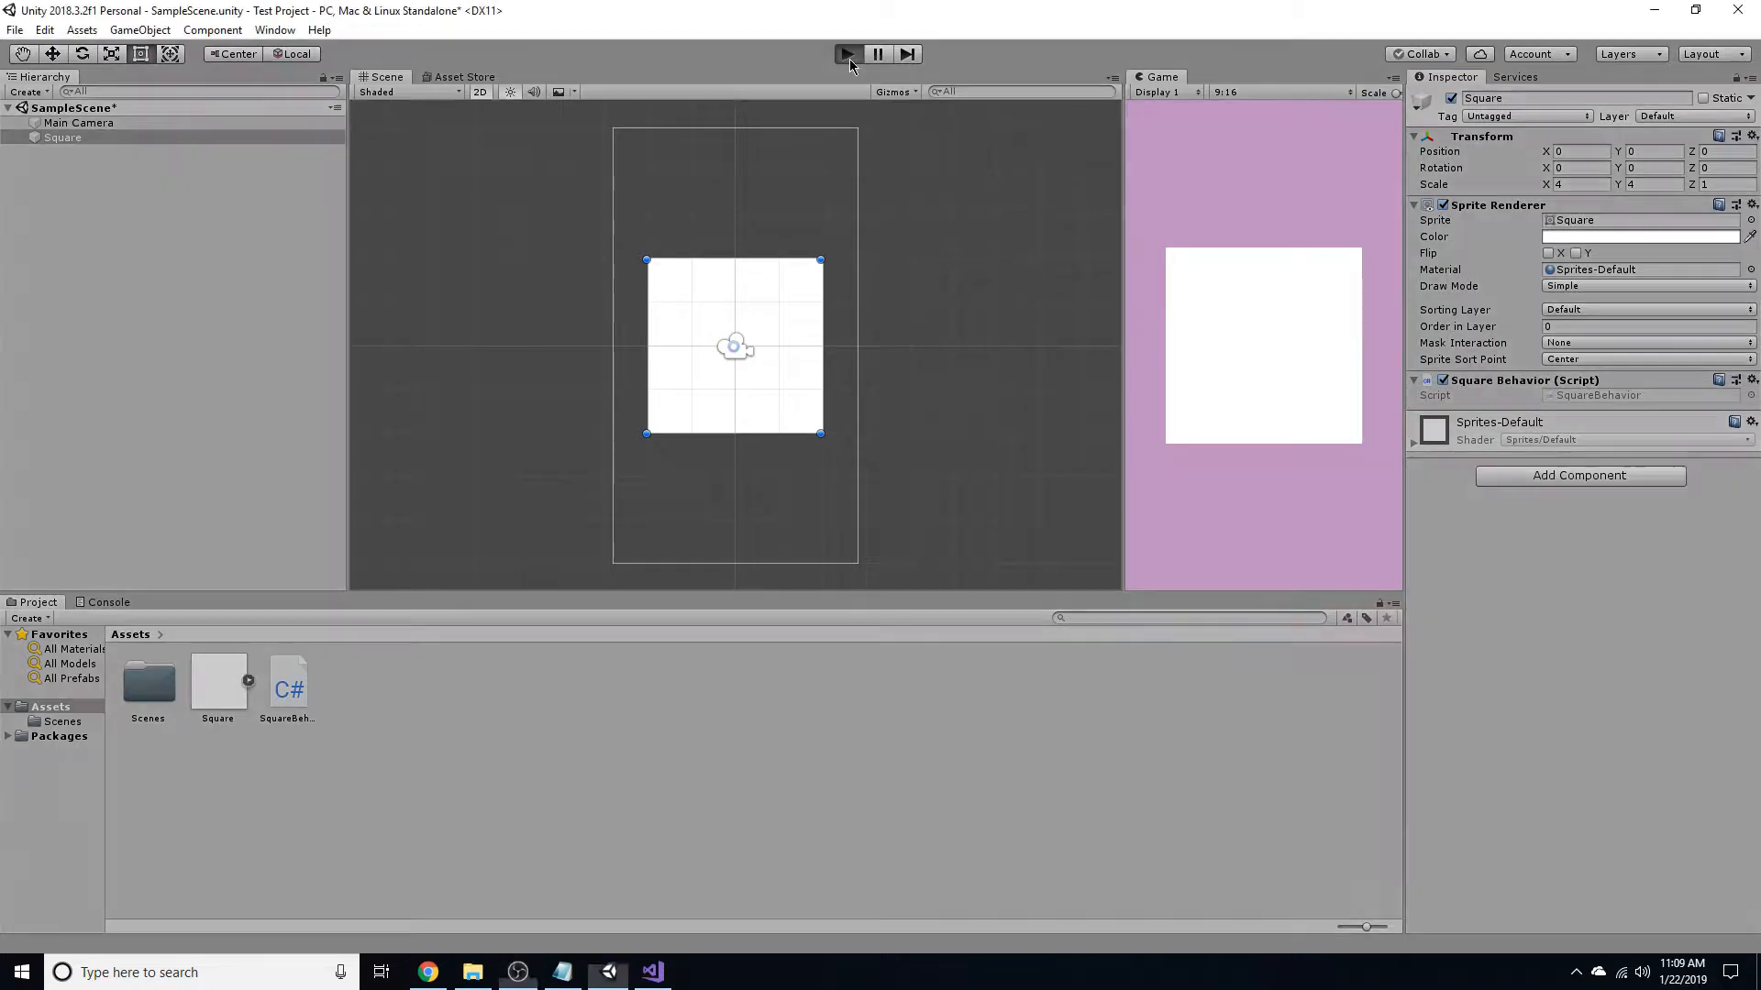
Play-test the scene by triggering the square's random color change several times, including from its corners and edges, and stop play mode.
click(1256, 337)
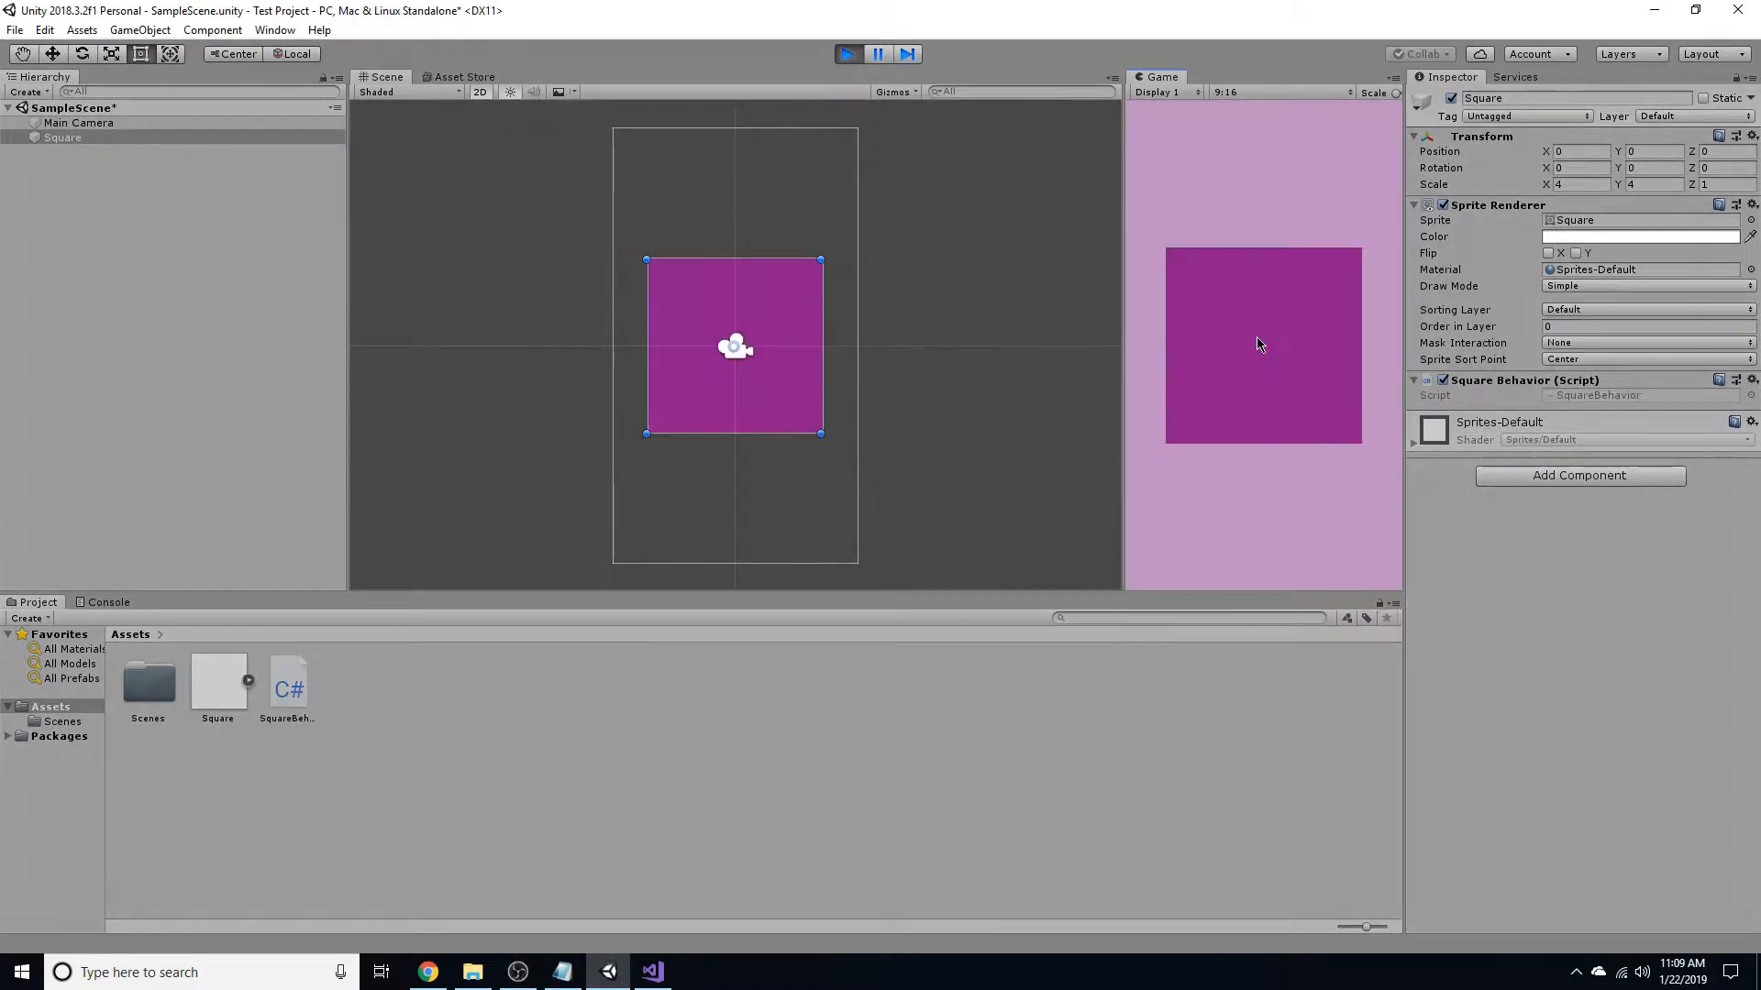
click(1249, 273)
click(1224, 267)
click(1183, 328)
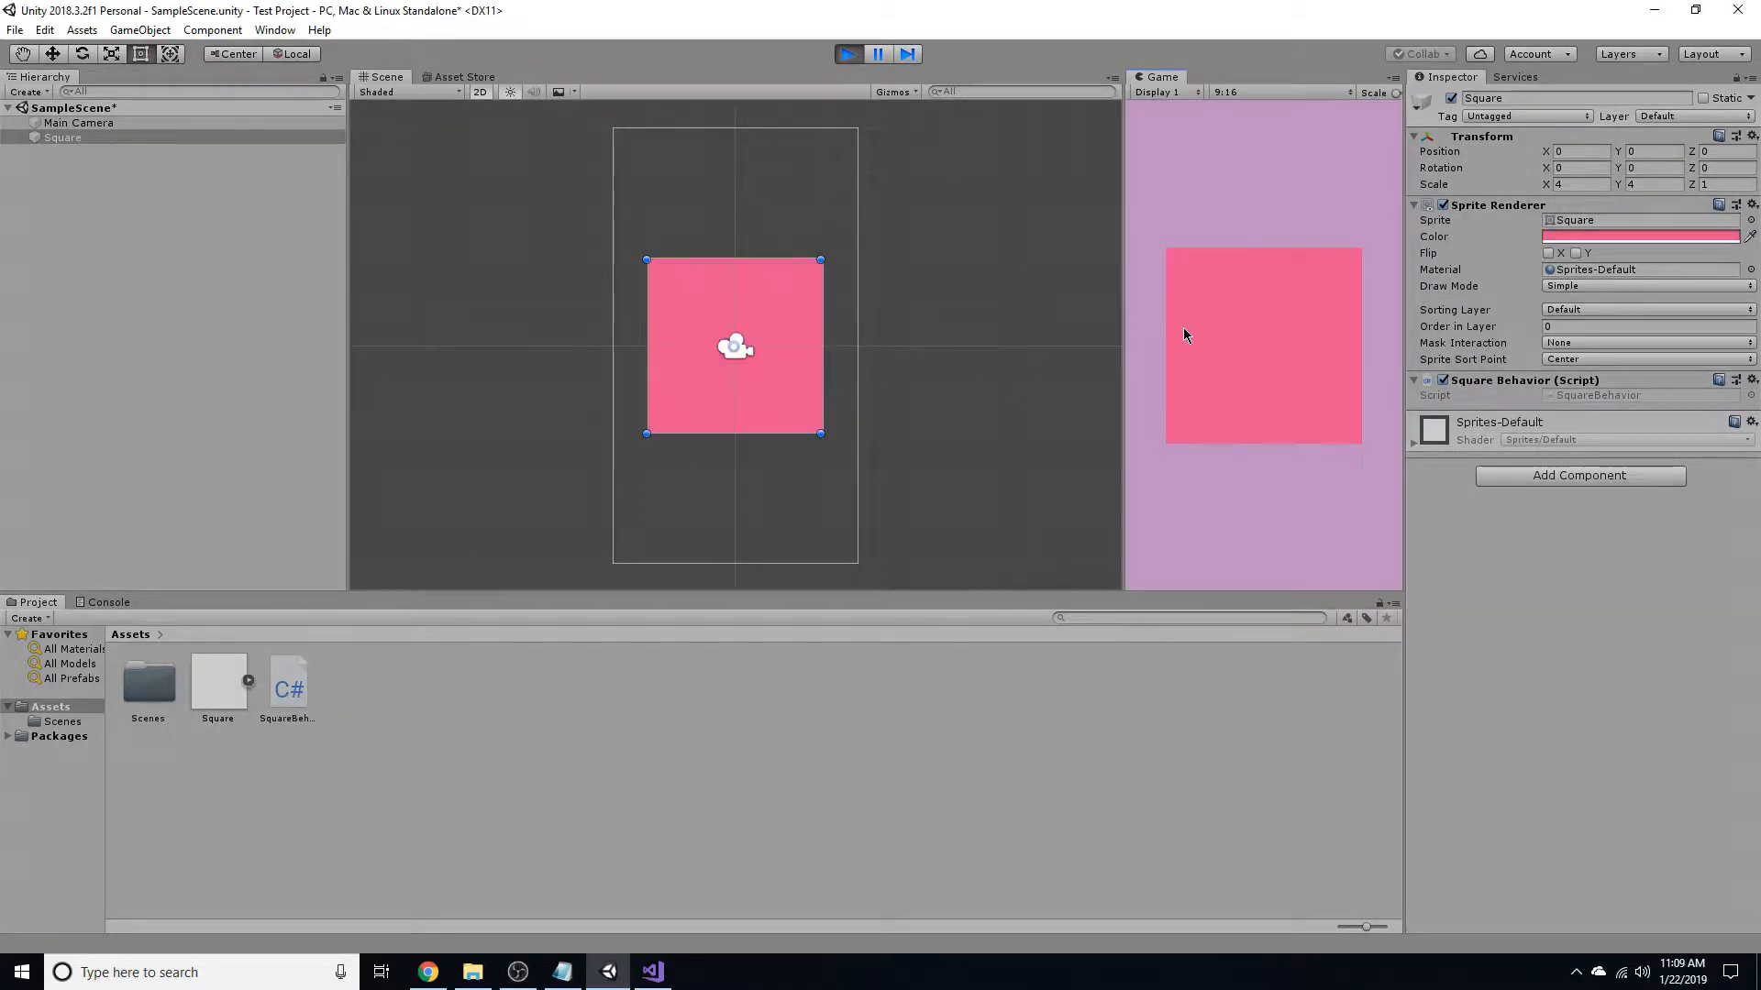
click(1247, 281)
click(1262, 260)
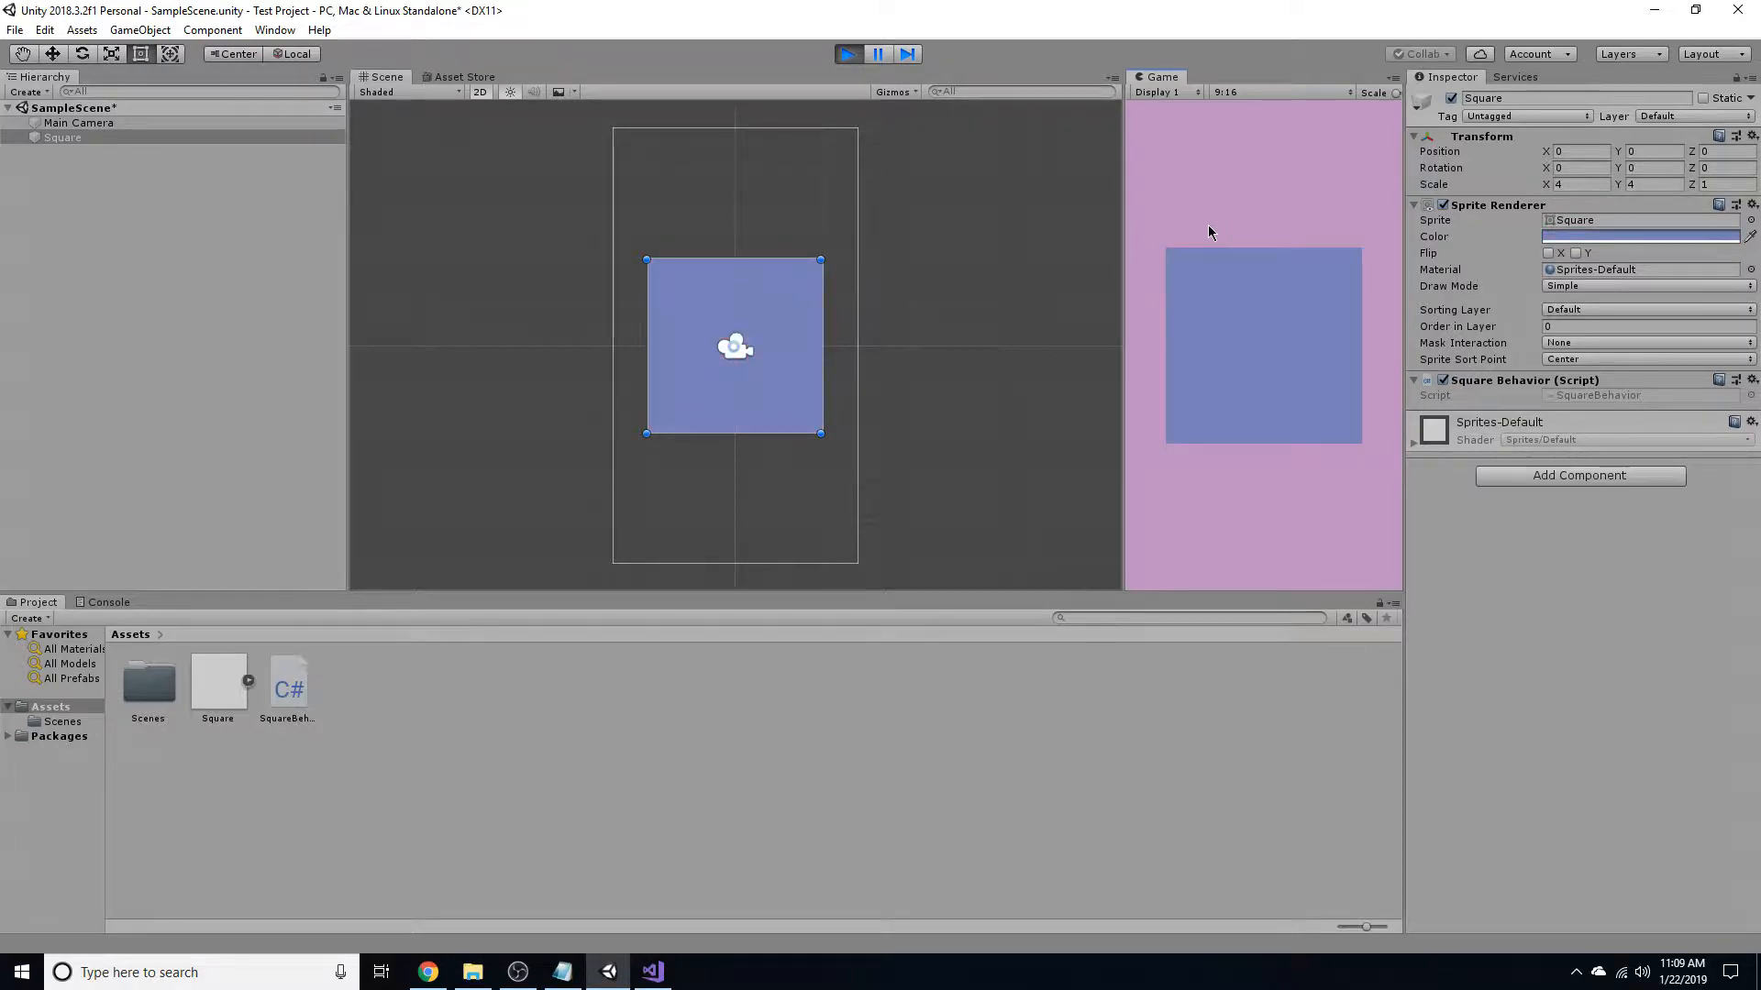
click(851, 56)
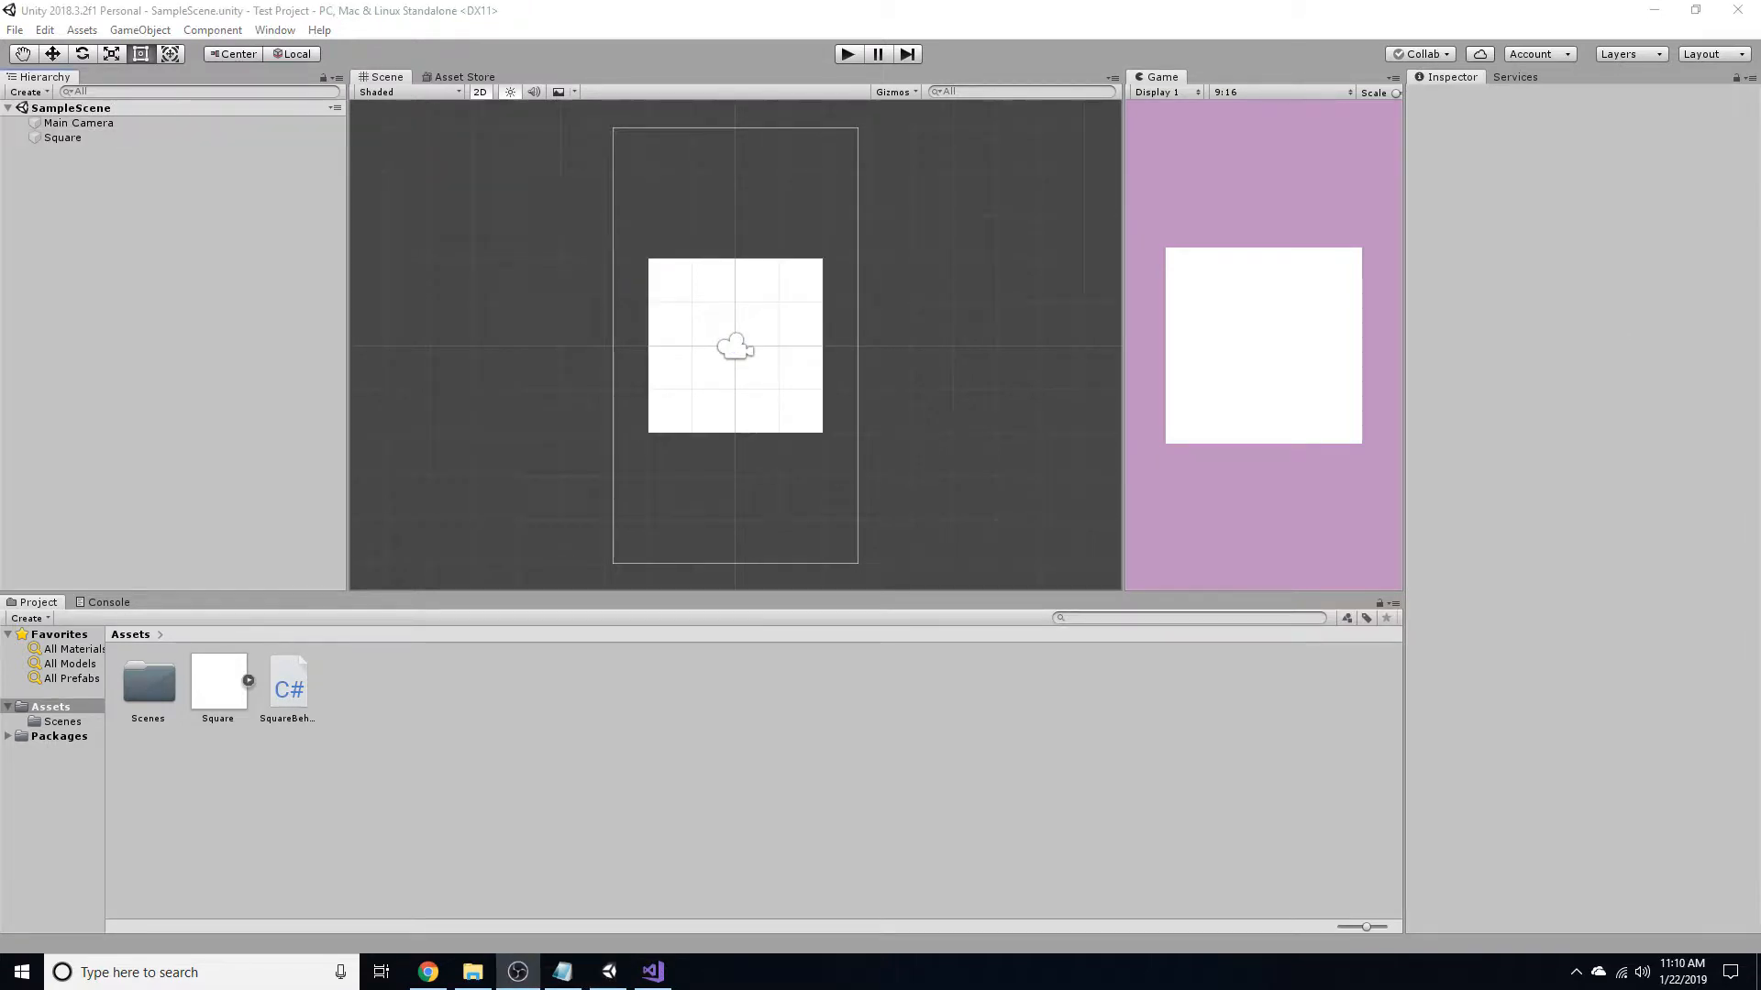
Switch to Chrome and download Android Studio 3.3 for Windows 64-bit from the Android developer page, accepting its terms.
click(429, 972)
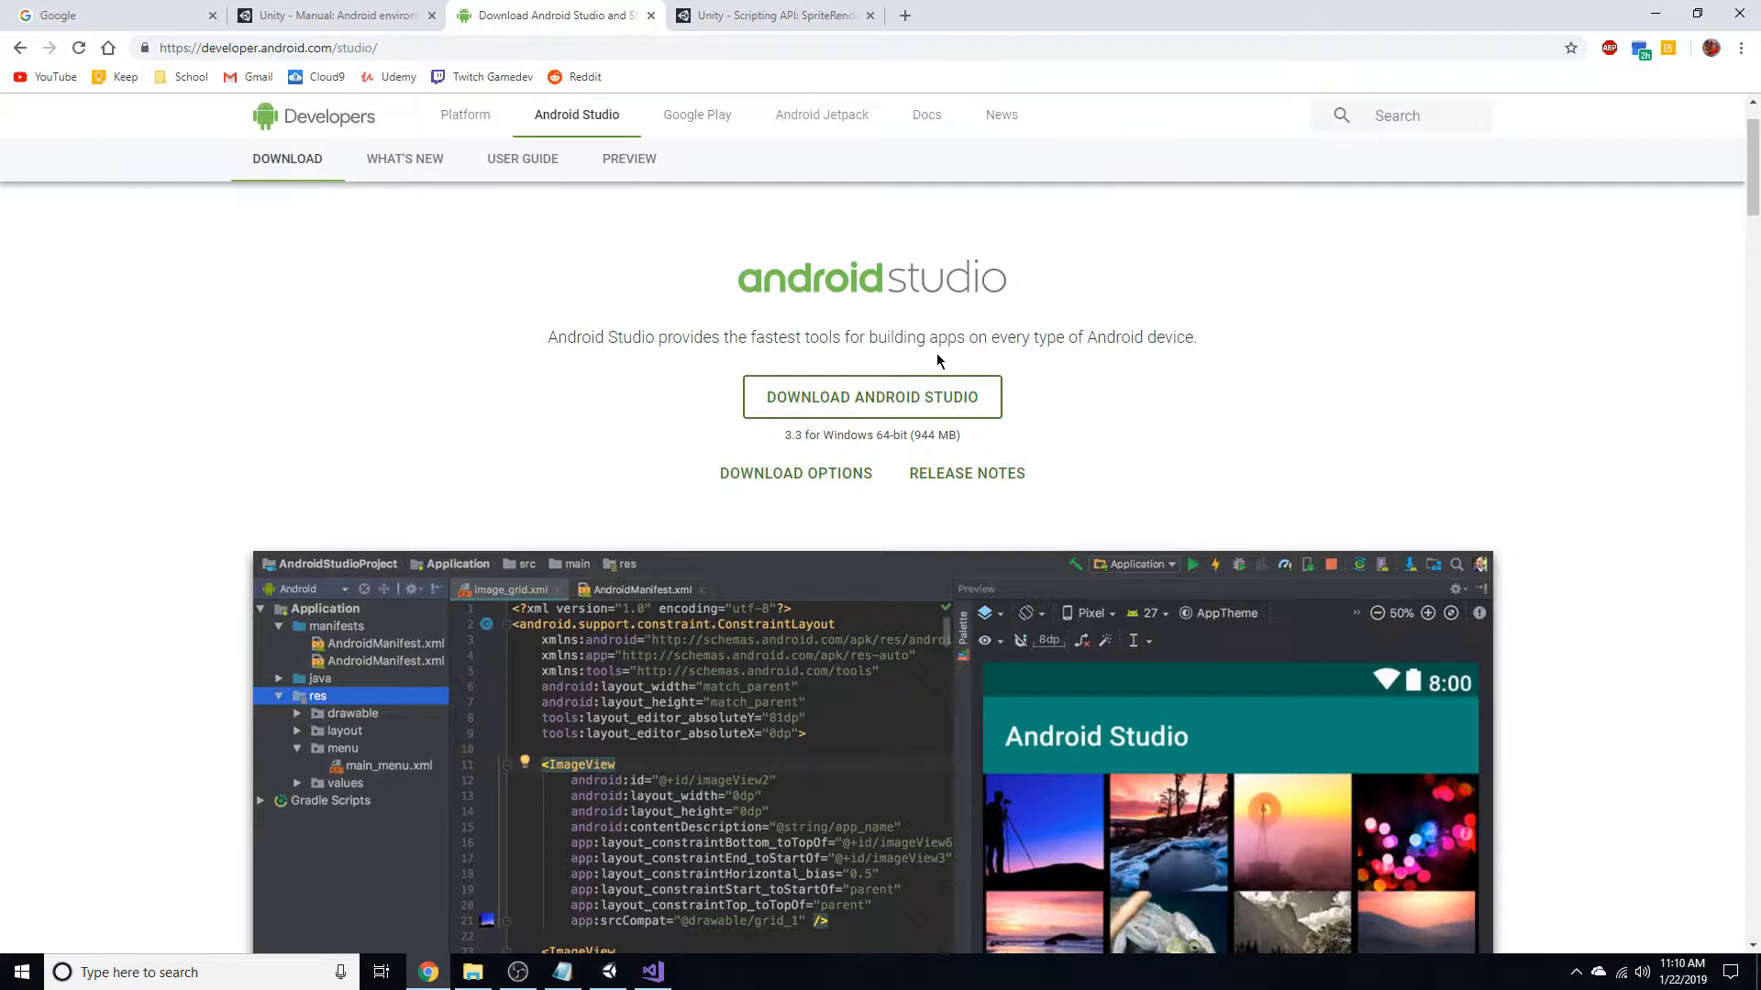
click(839, 392)
click(275, 817)
click(289, 860)
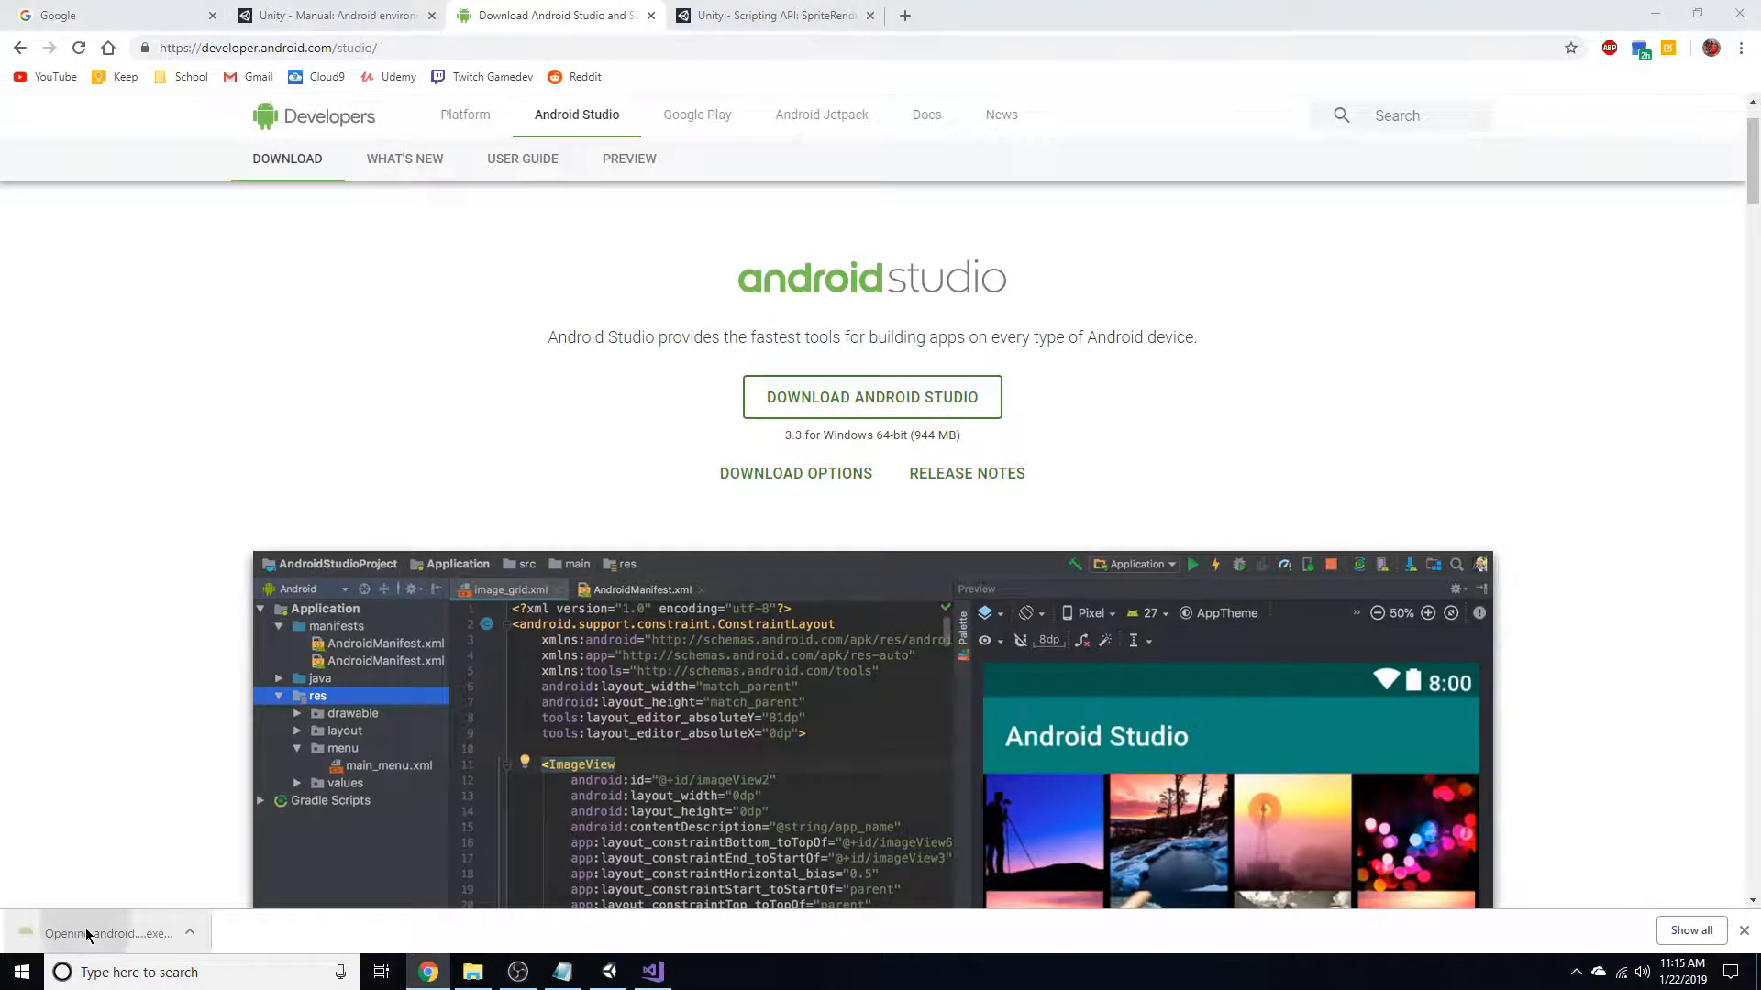
Run the downloaded installer and install Android Studio with Android Virtual Device in the default location, starting the program on completion.
click(92, 933)
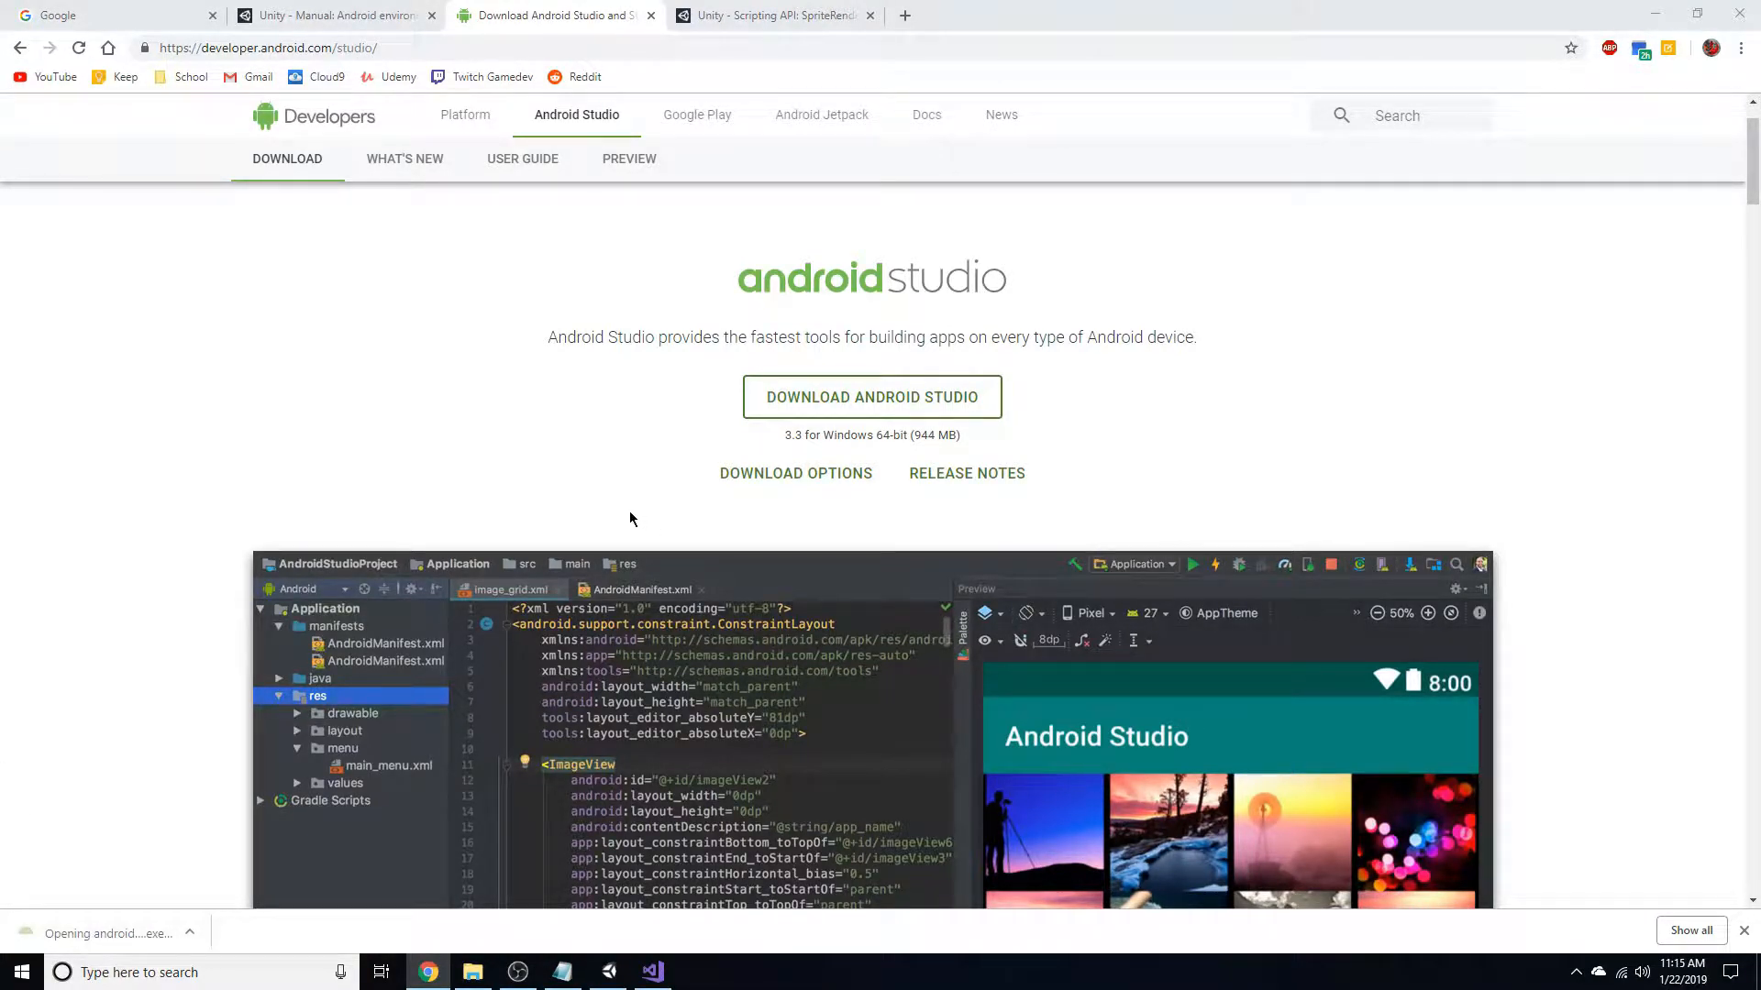
click(999, 632)
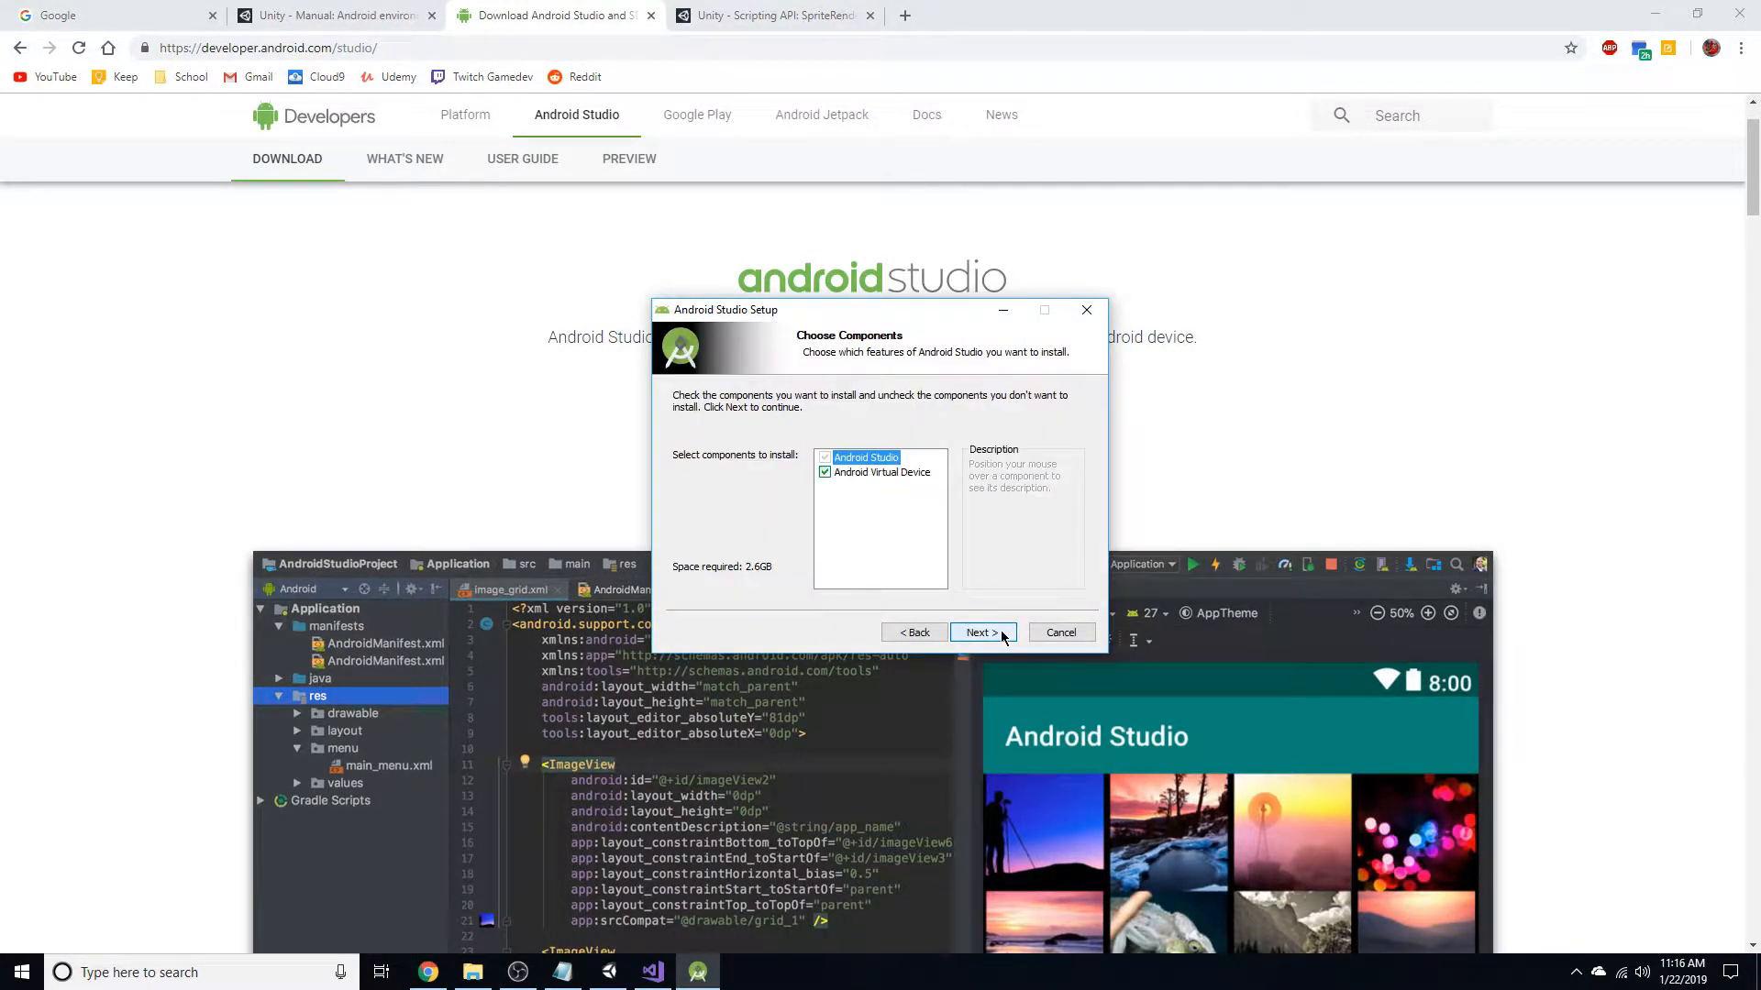
click(1001, 634)
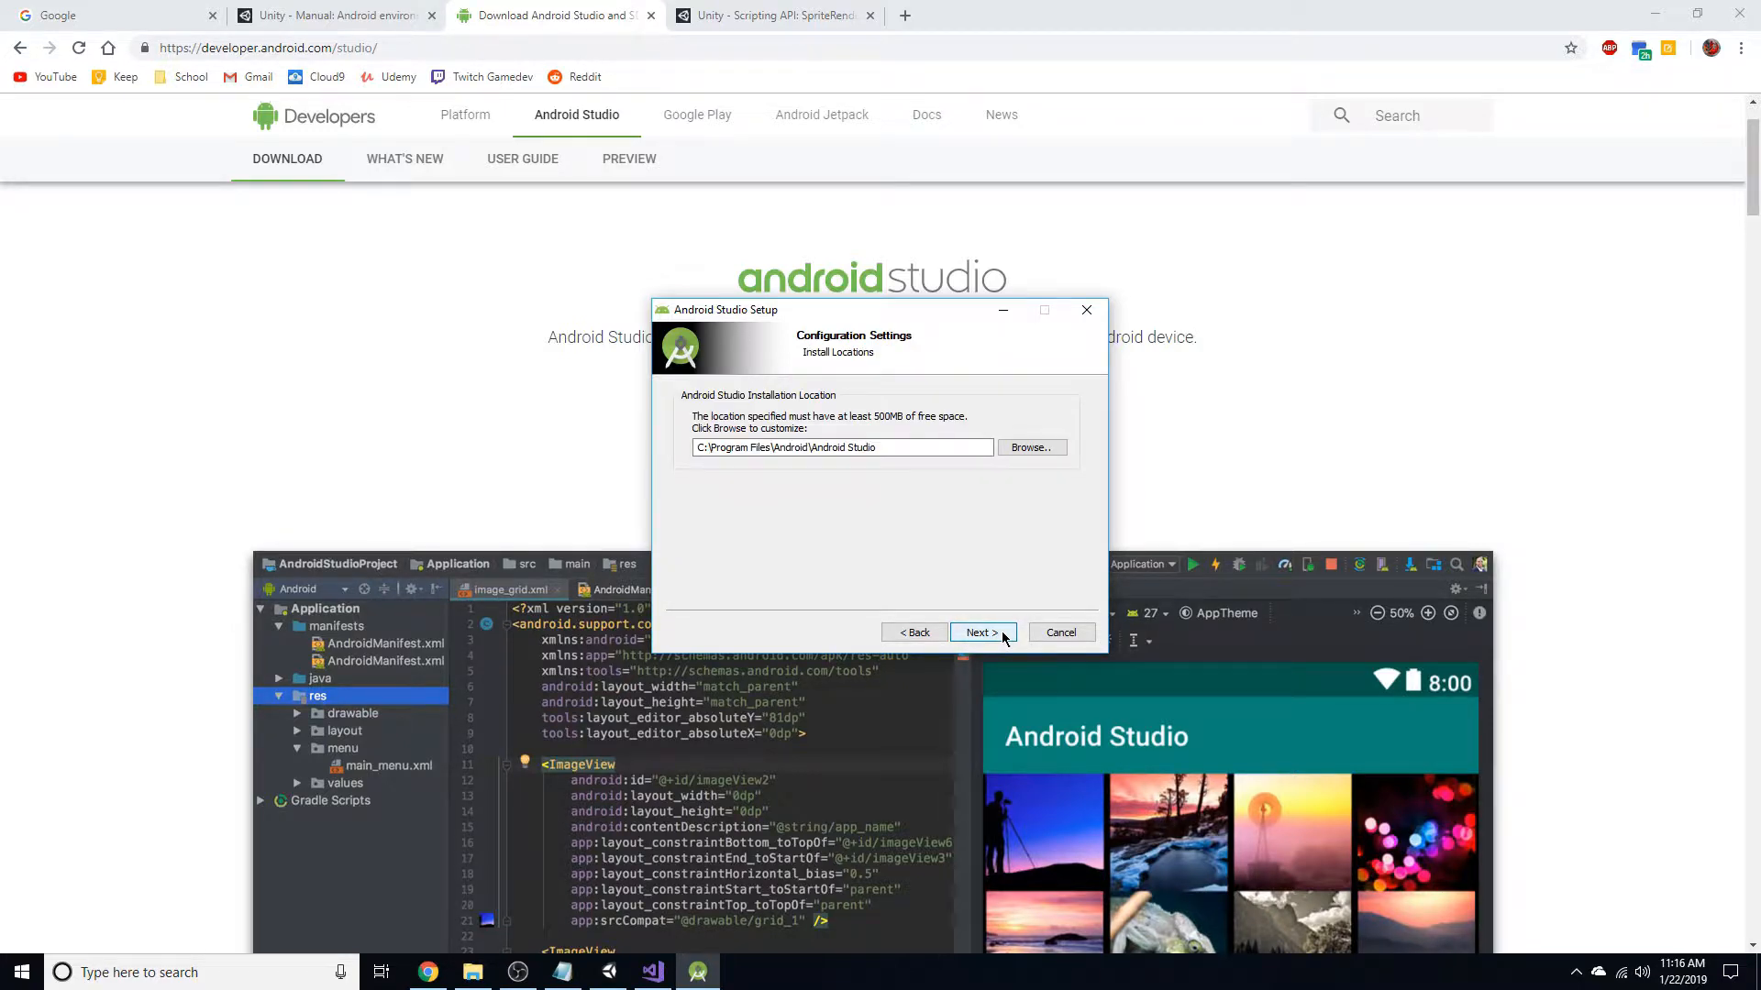
click(1000, 632)
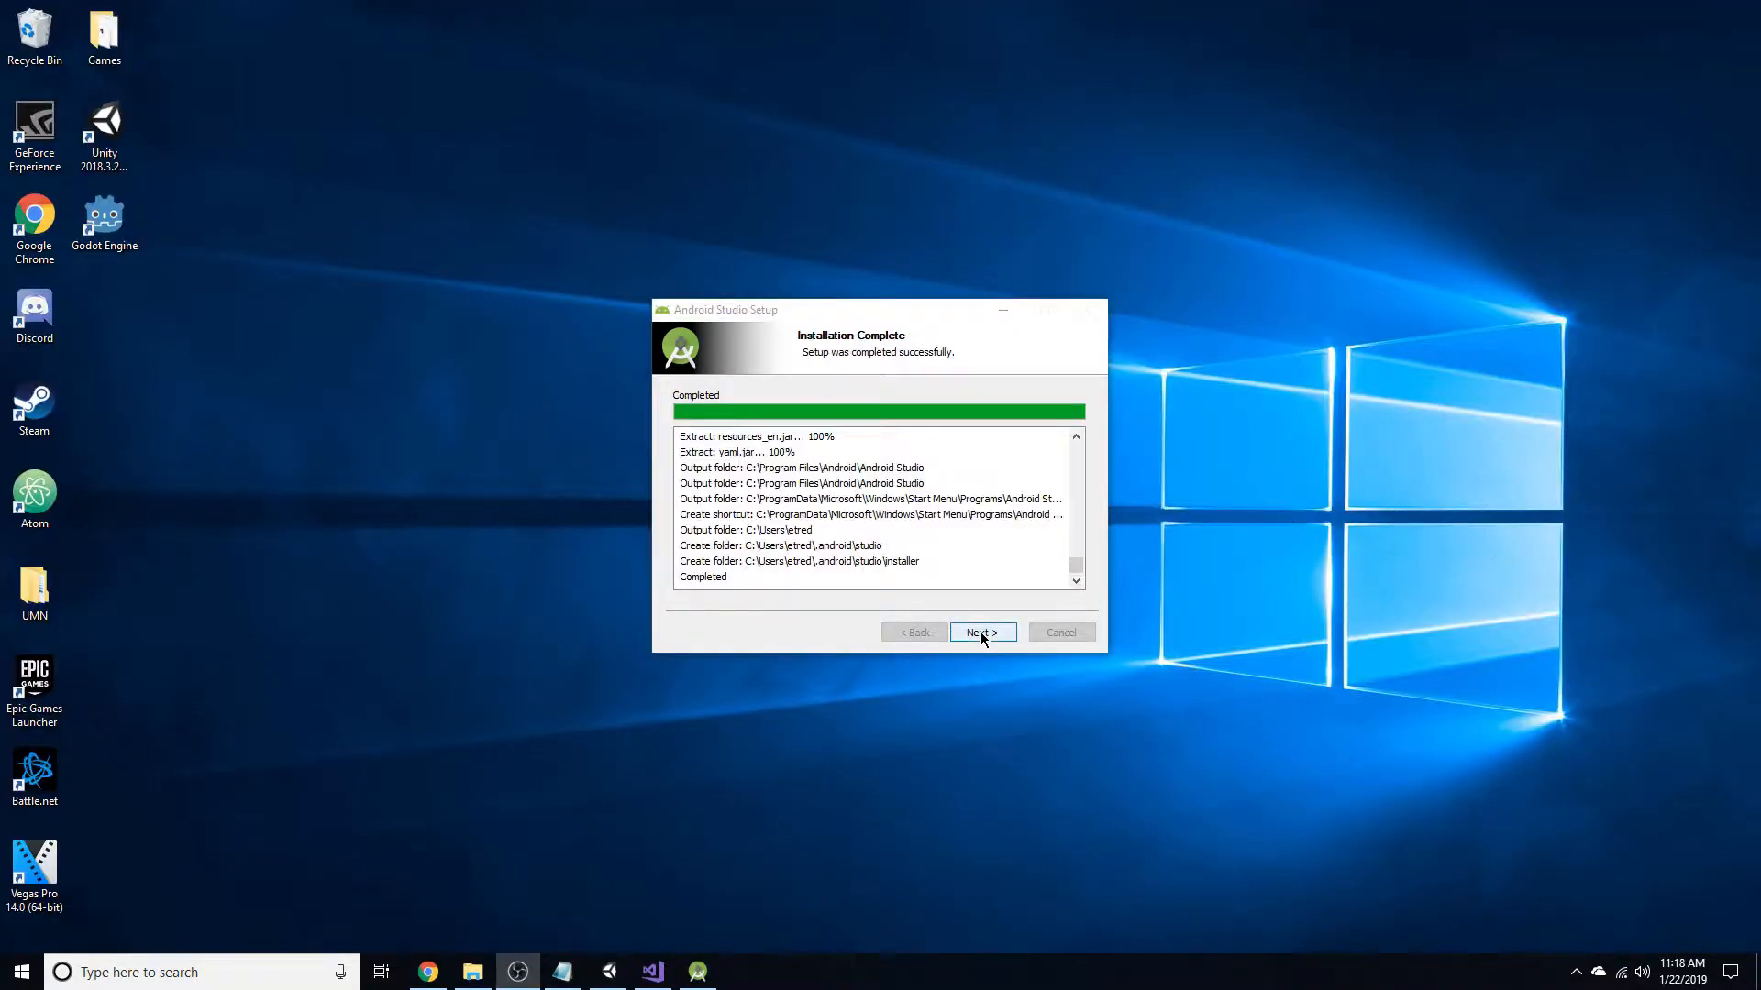
click(981, 632)
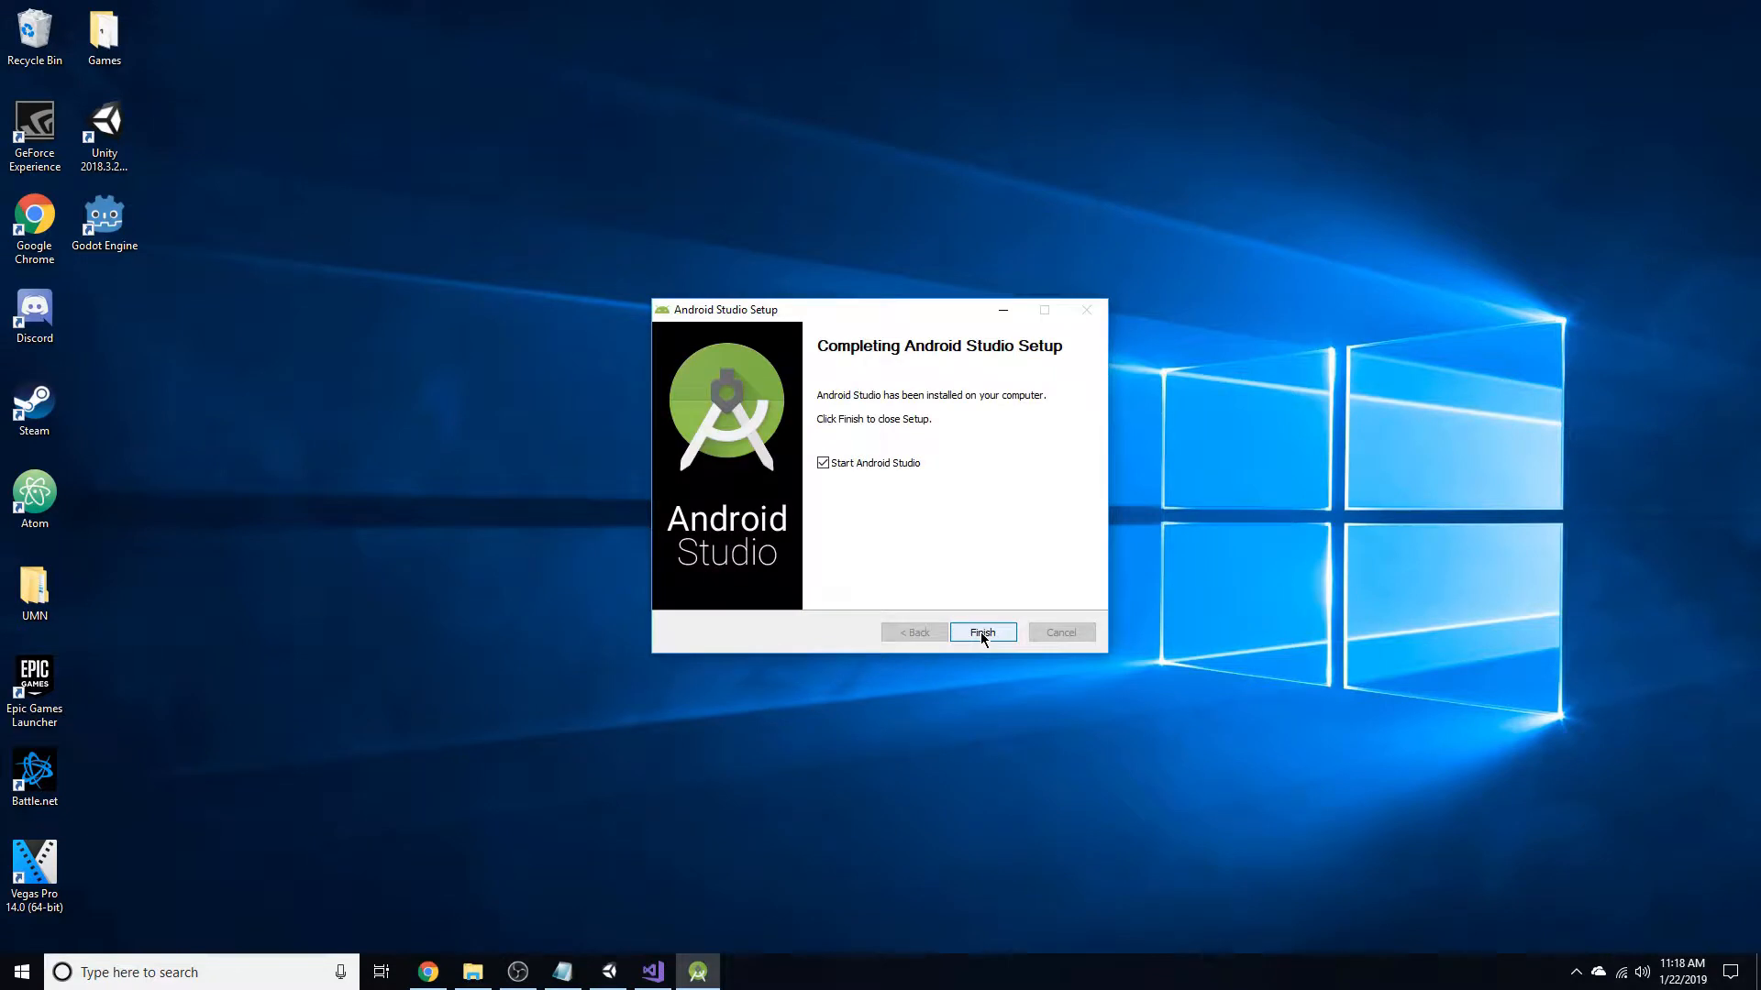
click(981, 633)
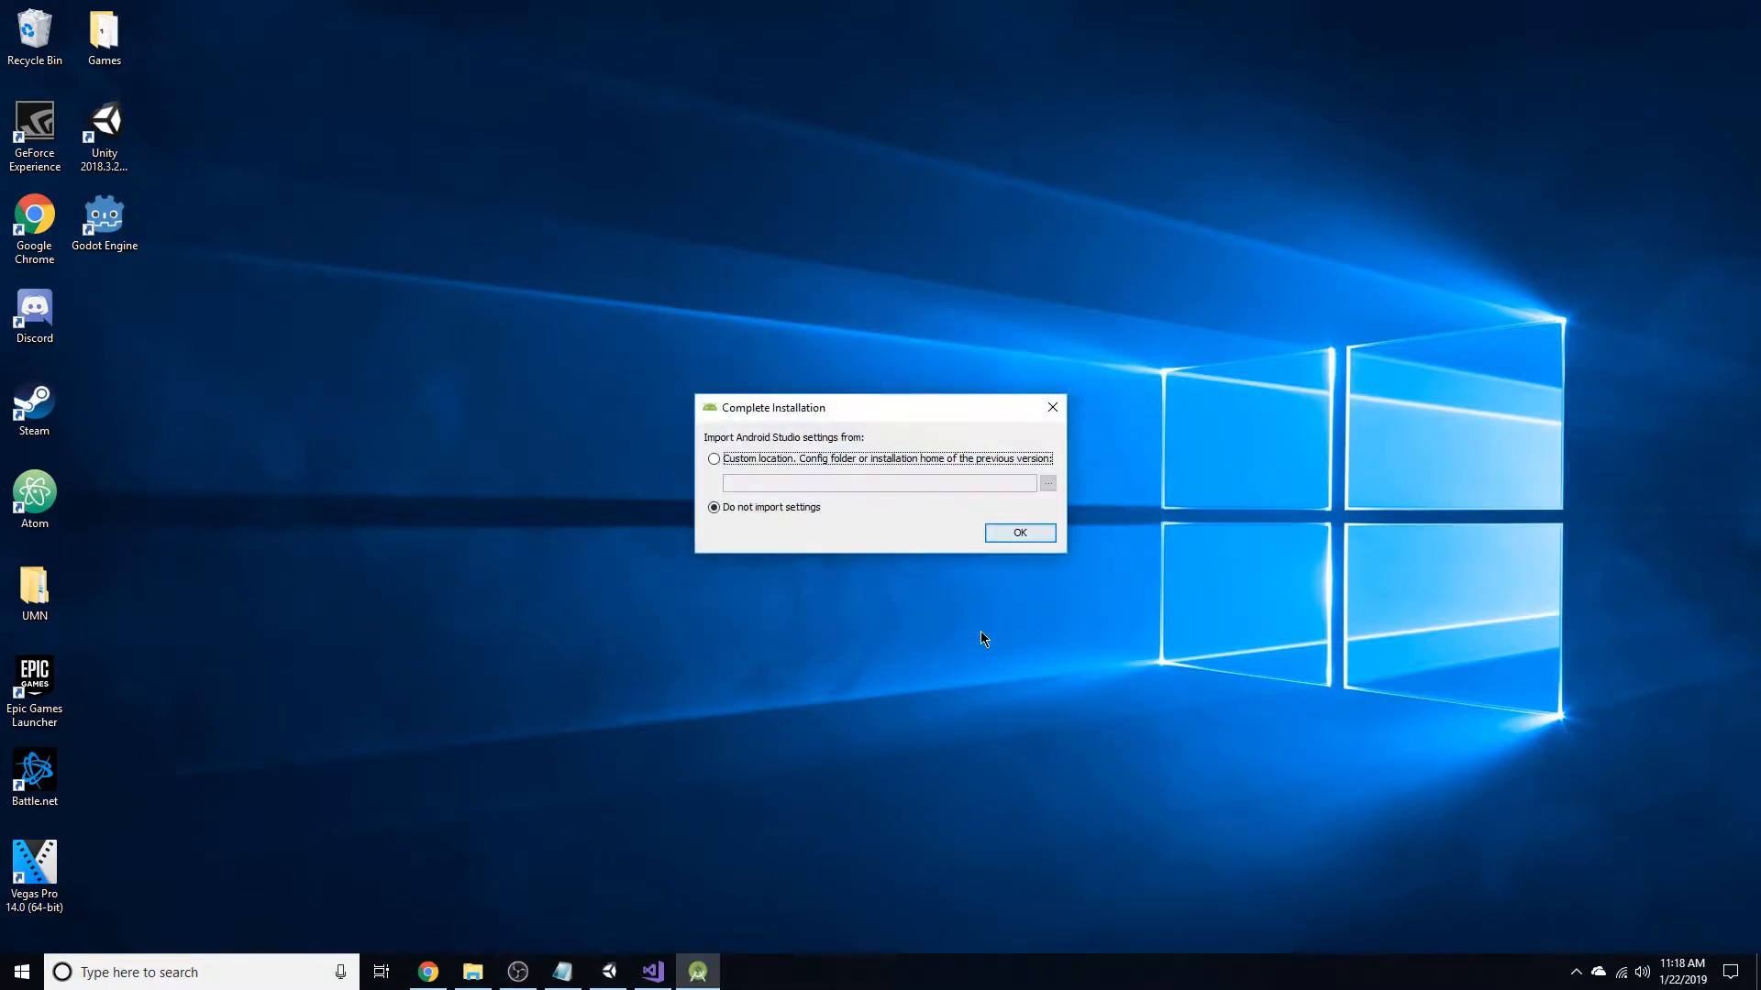
Complete the Android Studio first-run setup without importing settings, using the Standard install type and the IntelliJ theme.
click(1014, 639)
click(1038, 740)
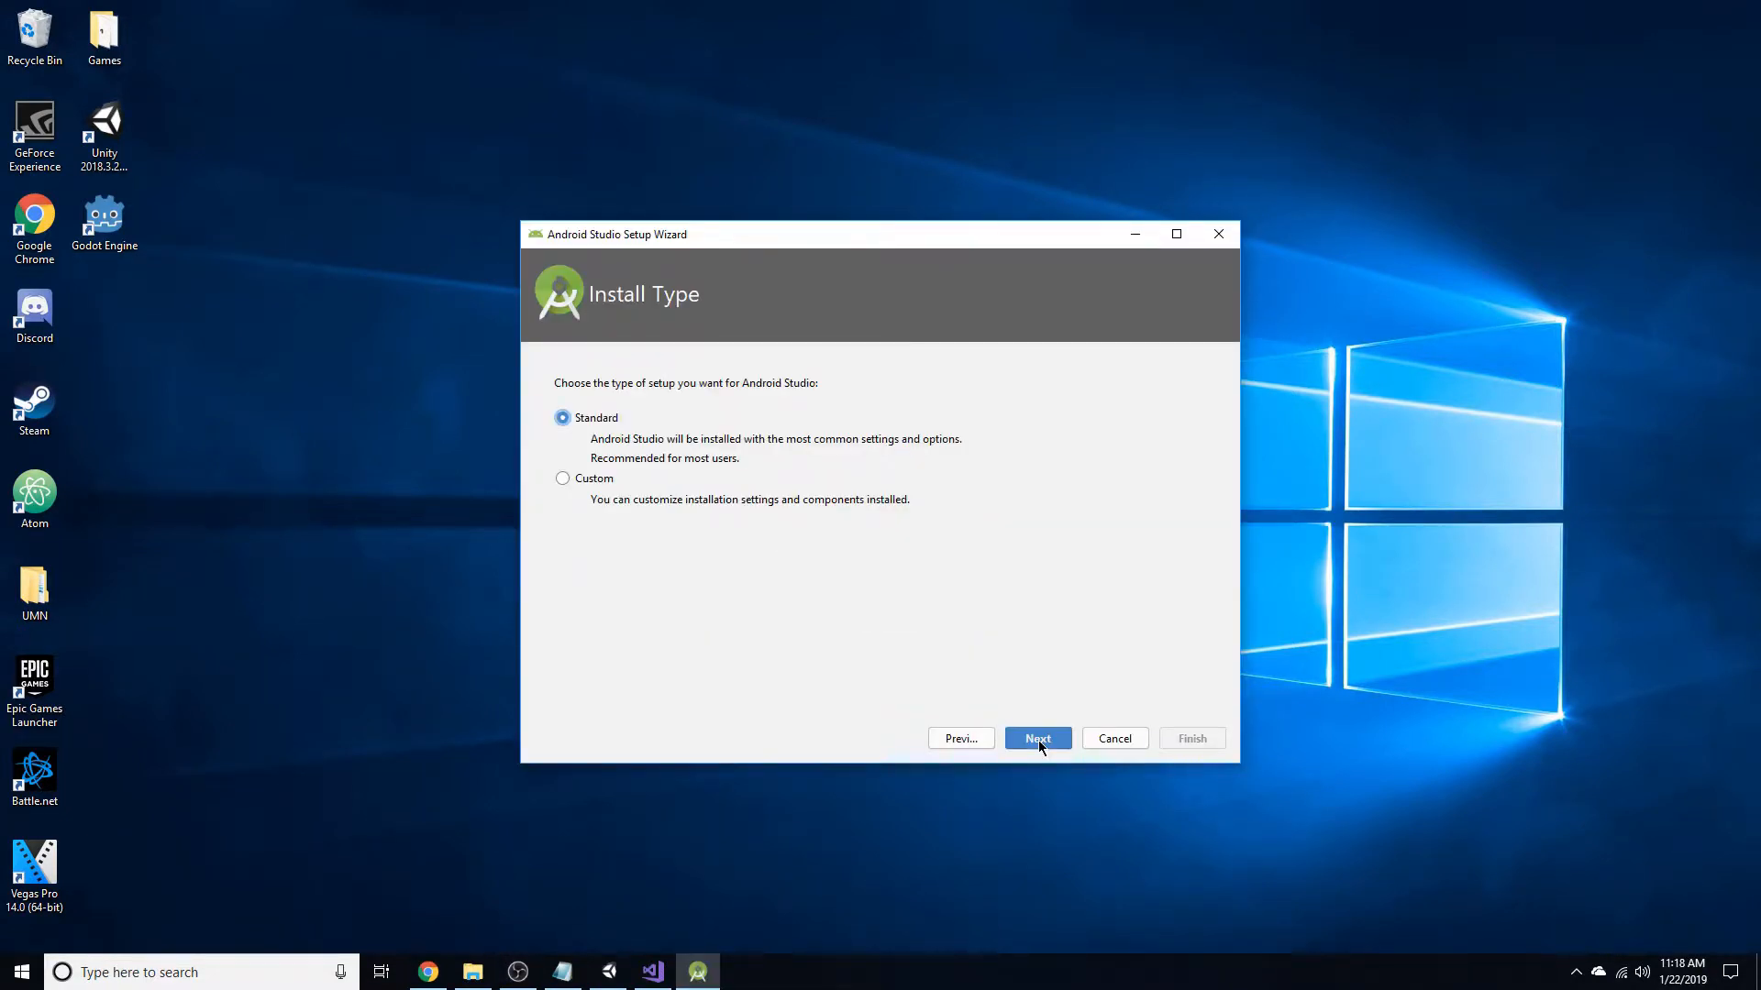
click(1038, 740)
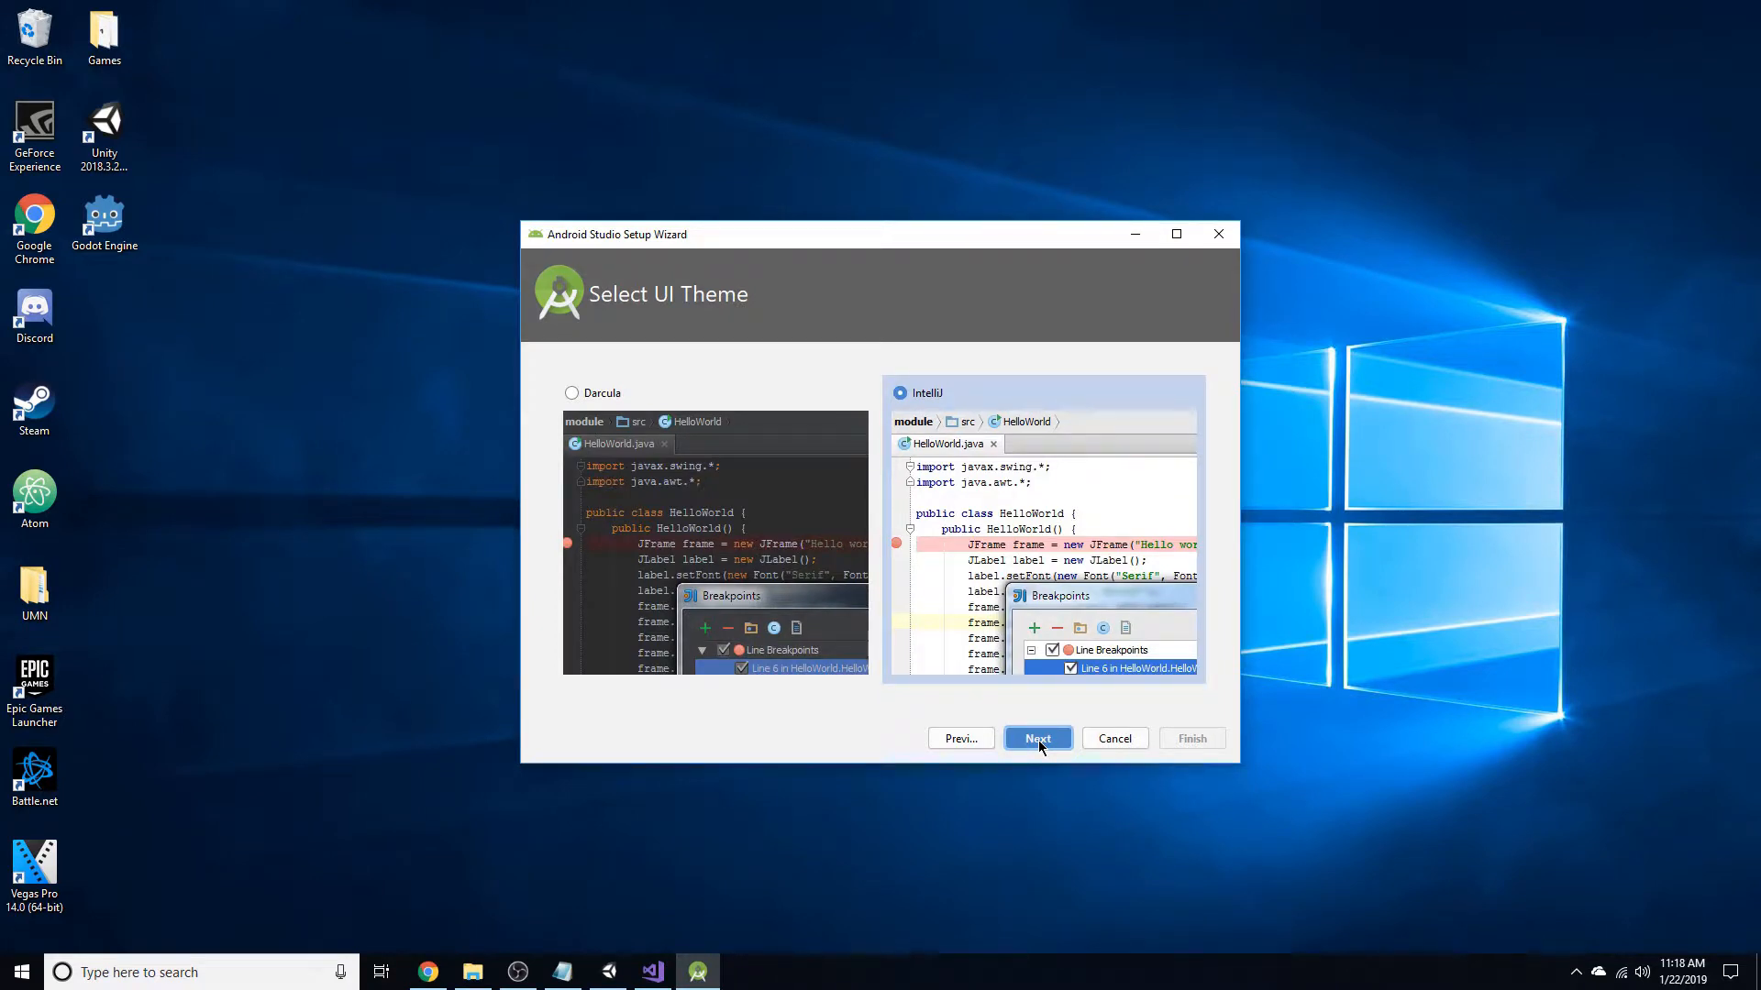
click(1038, 740)
click(1038, 740)
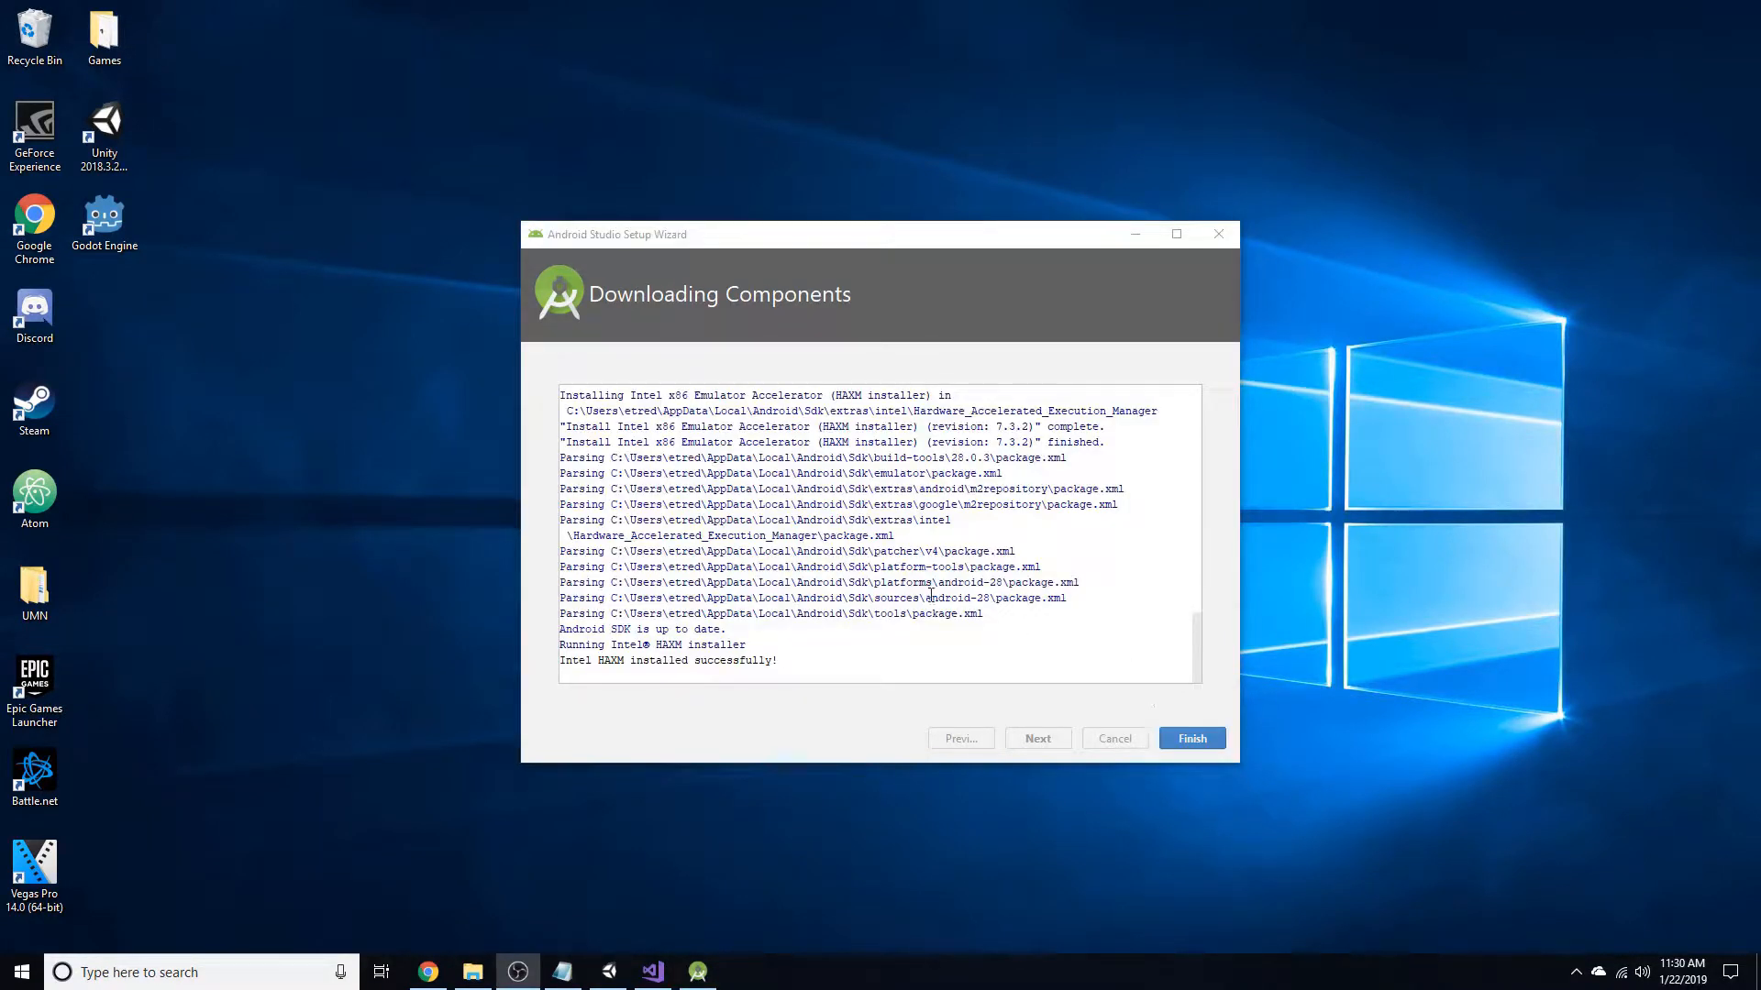
click(851, 236)
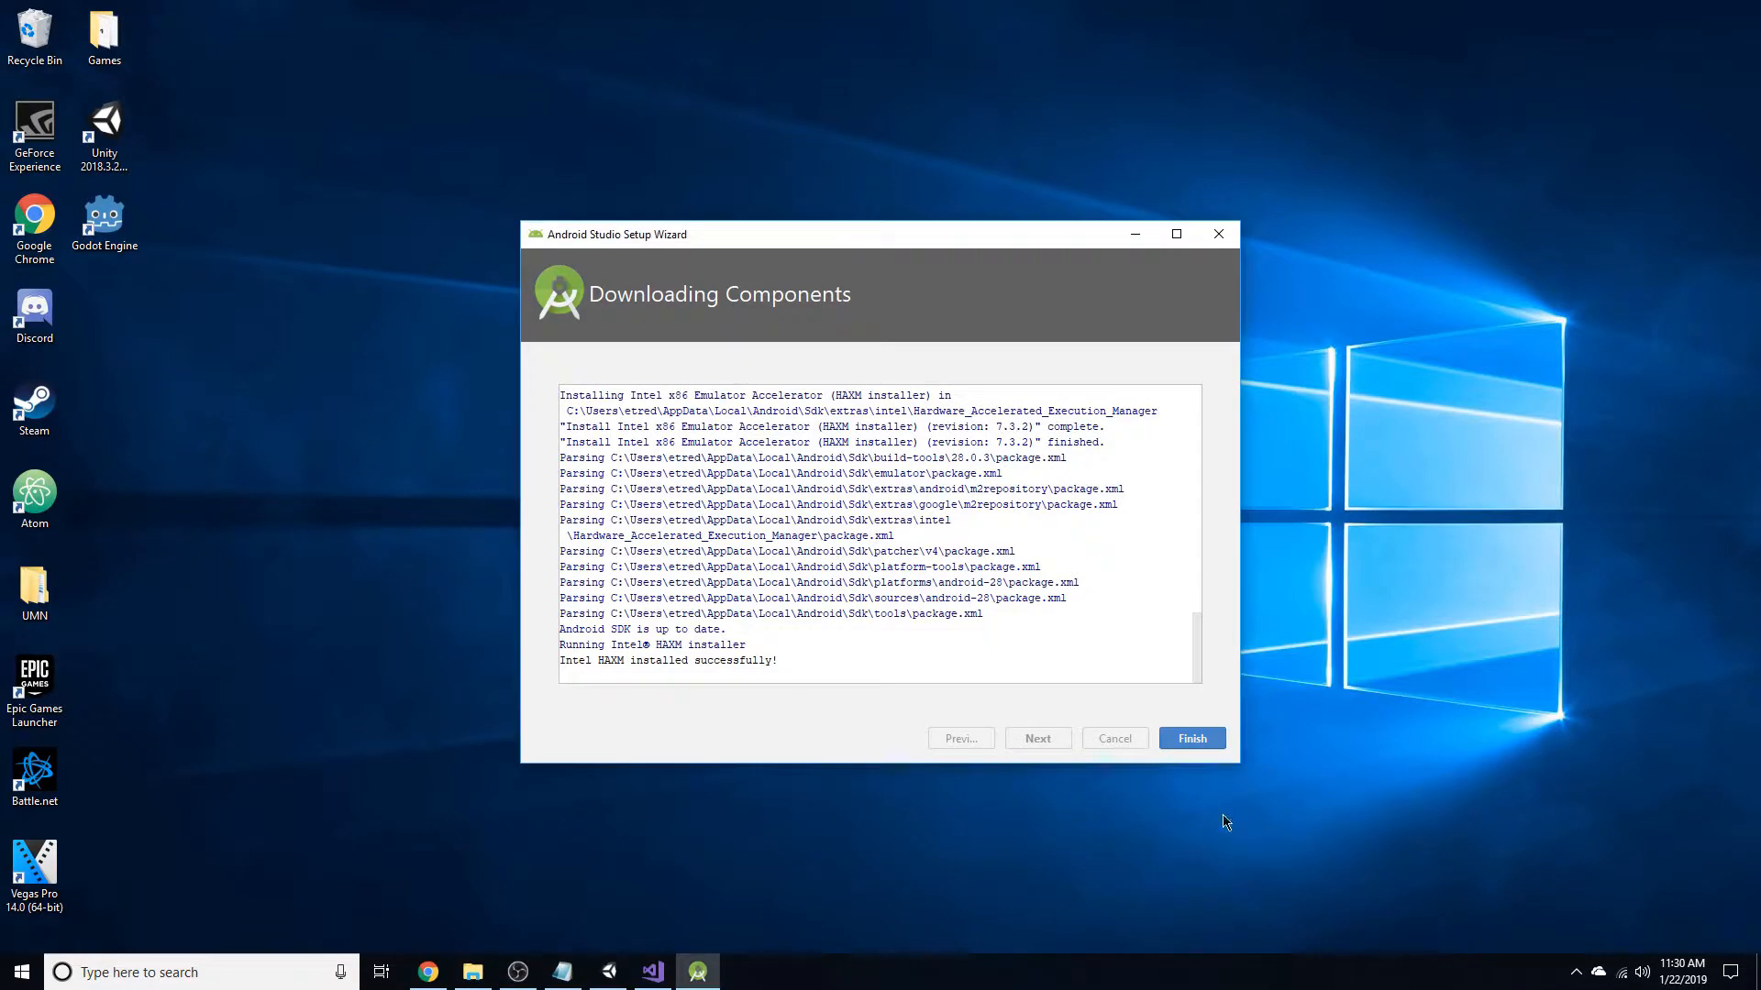
click(1203, 741)
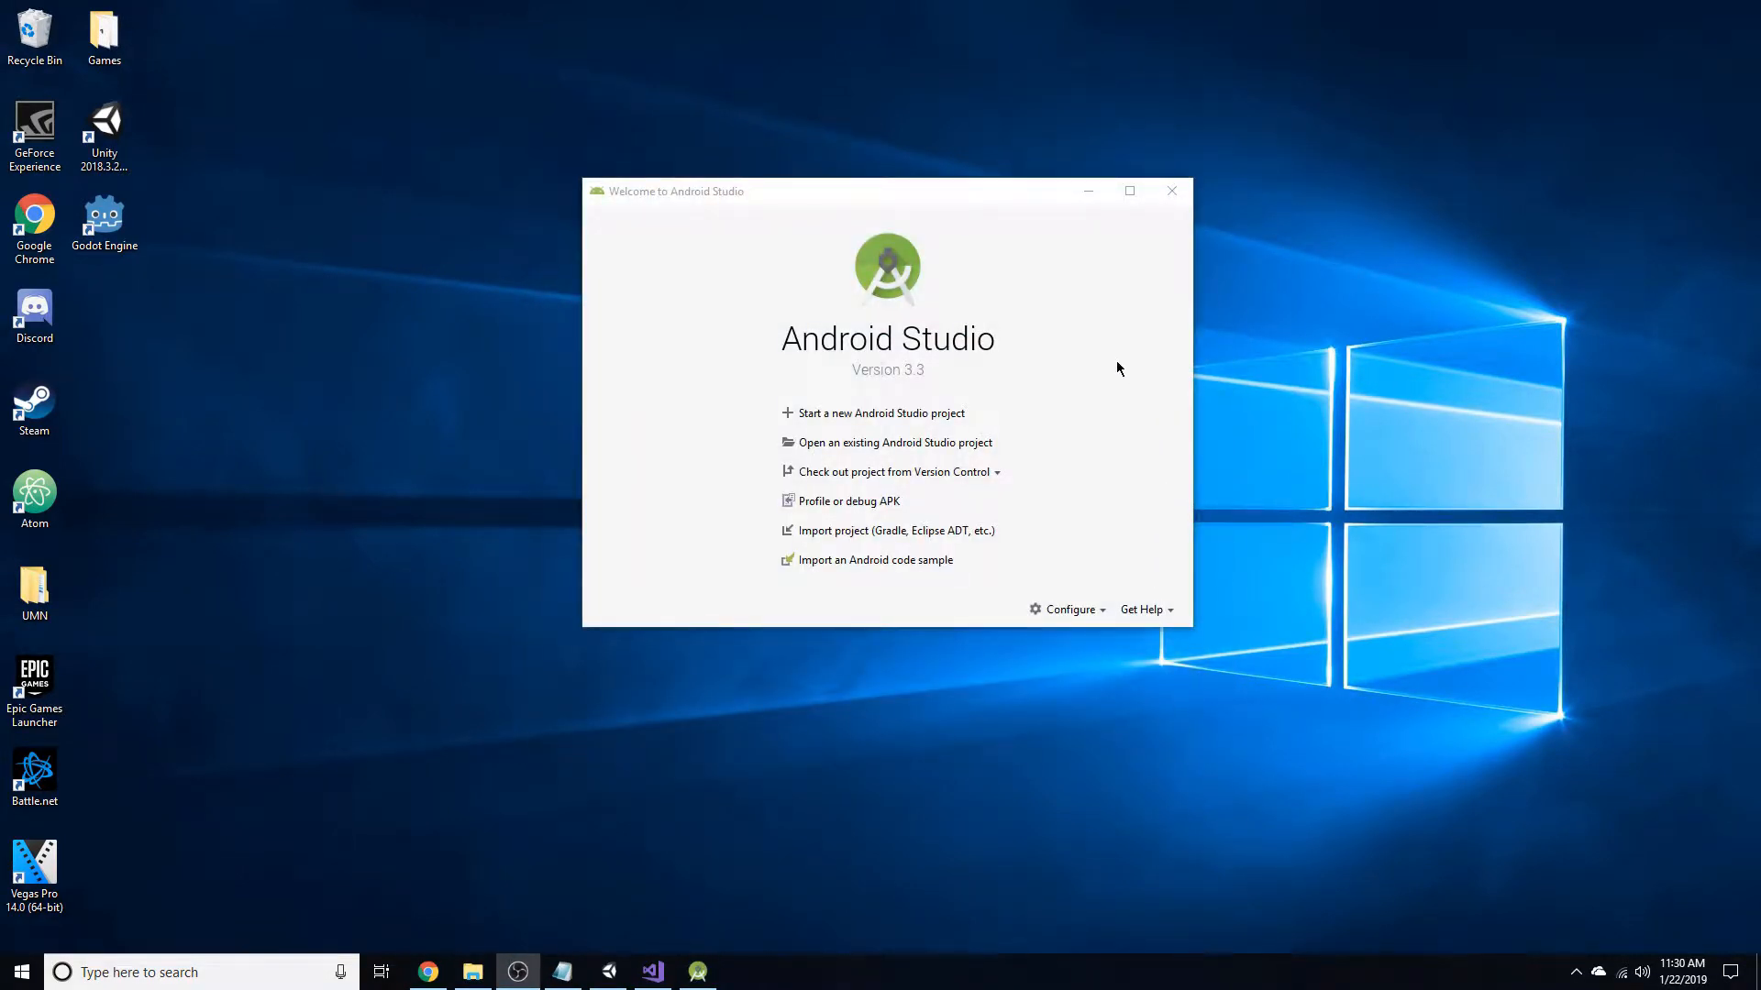
Create a new Basic Activity project named after the author, keeping Java and API 15 as the minimum level.
click(813, 414)
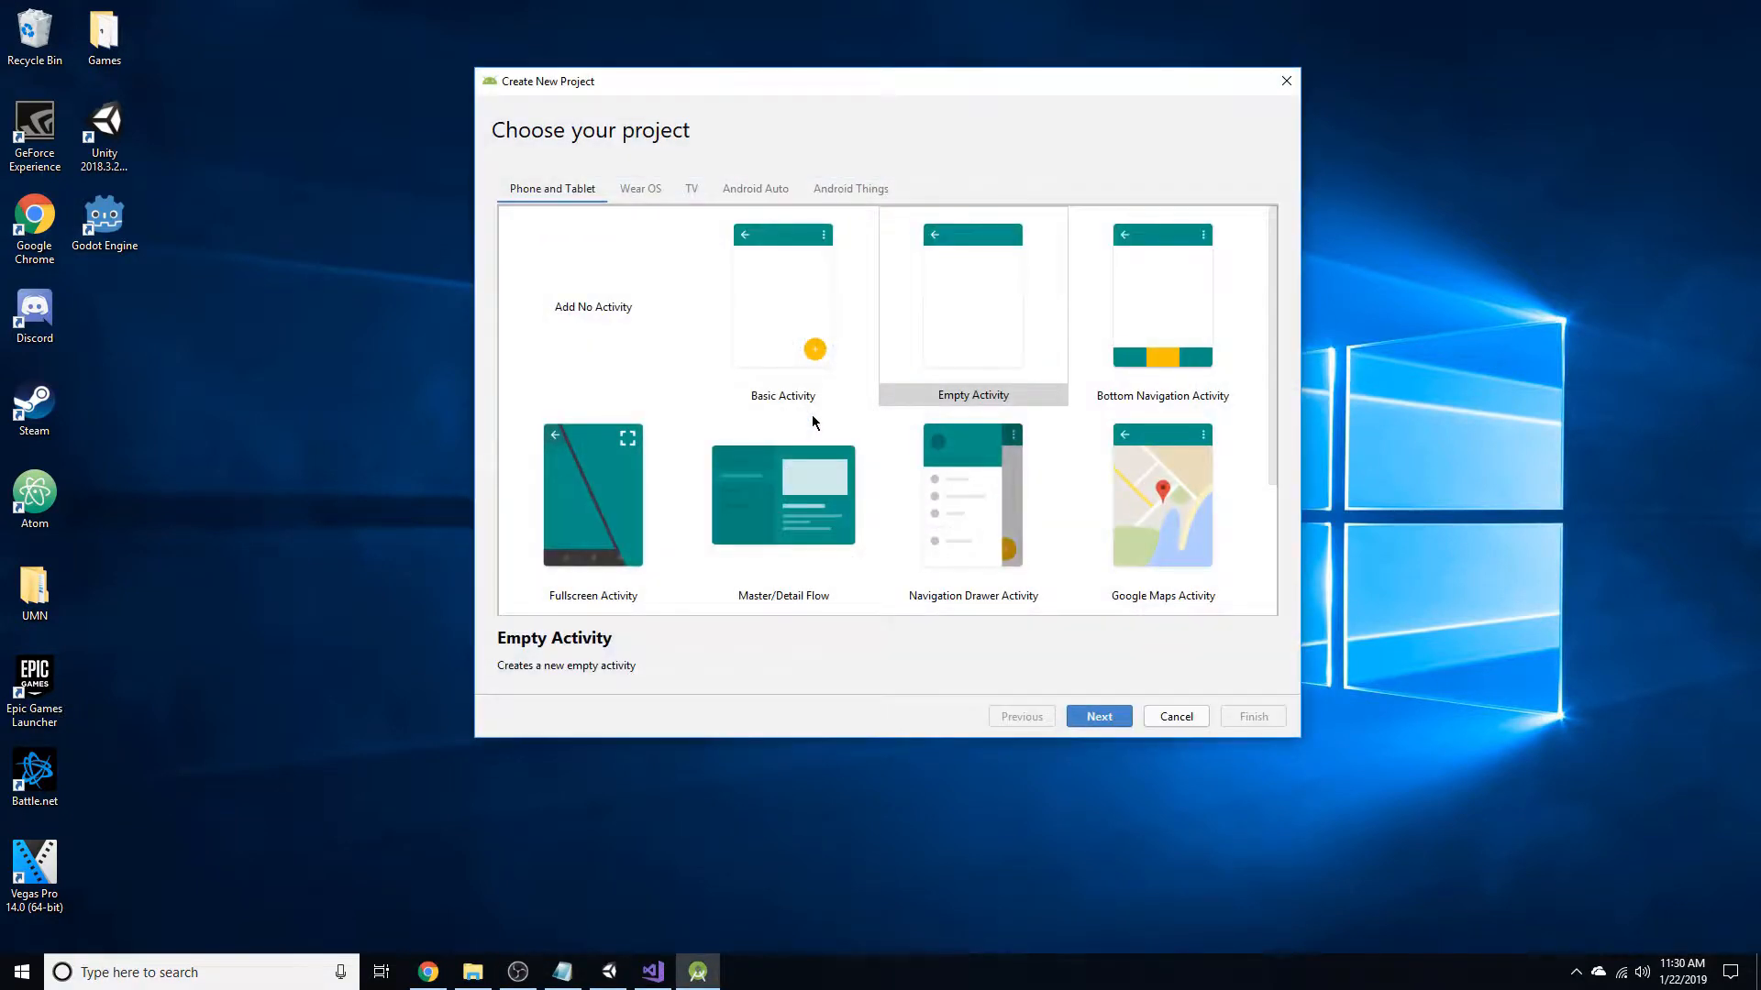
click(797, 349)
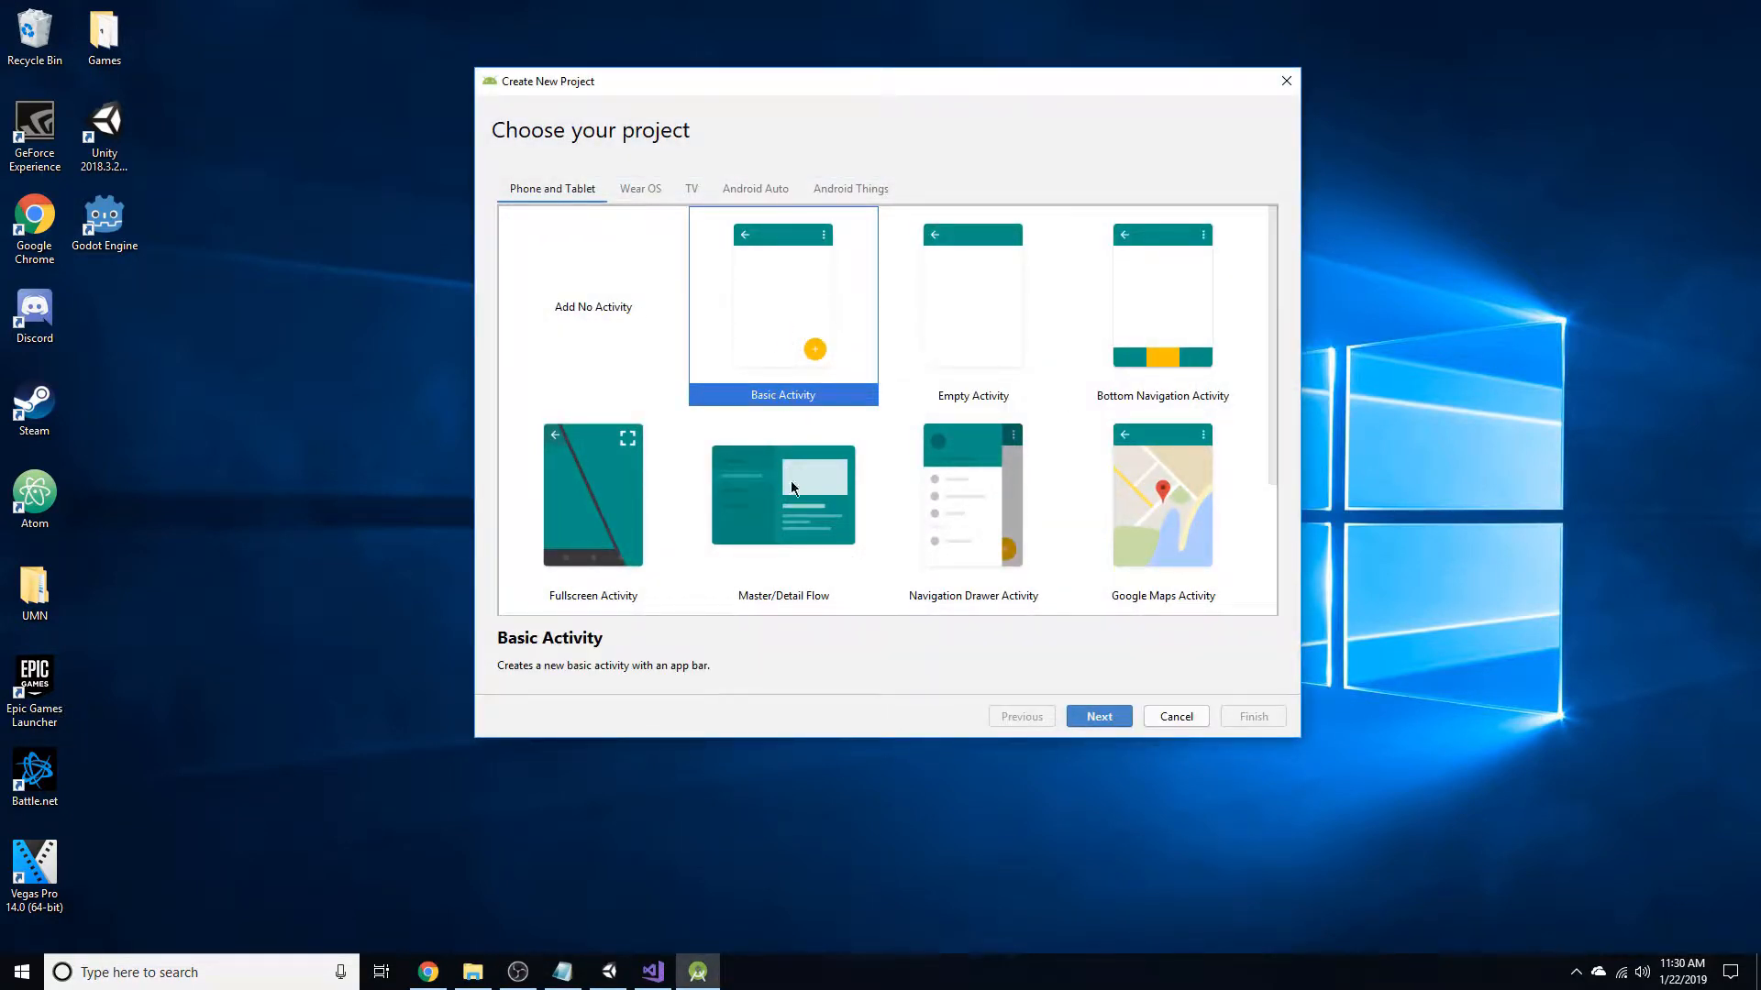
click(1099, 716)
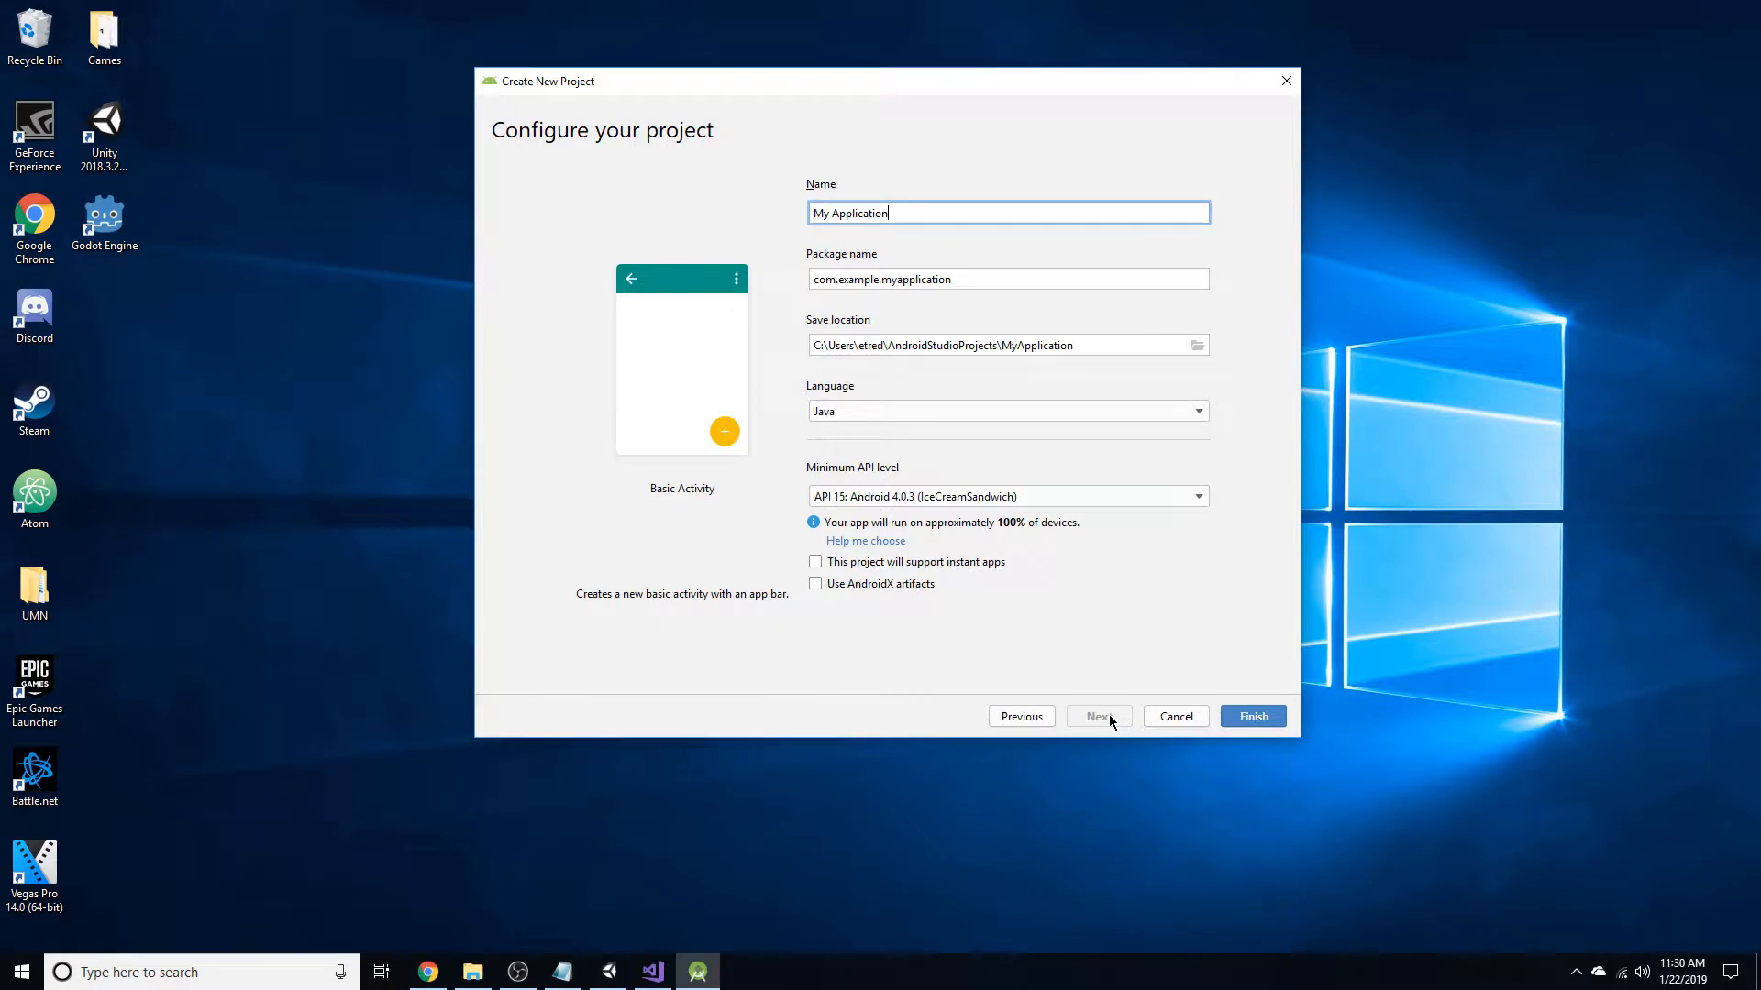
triple_click(915, 212)
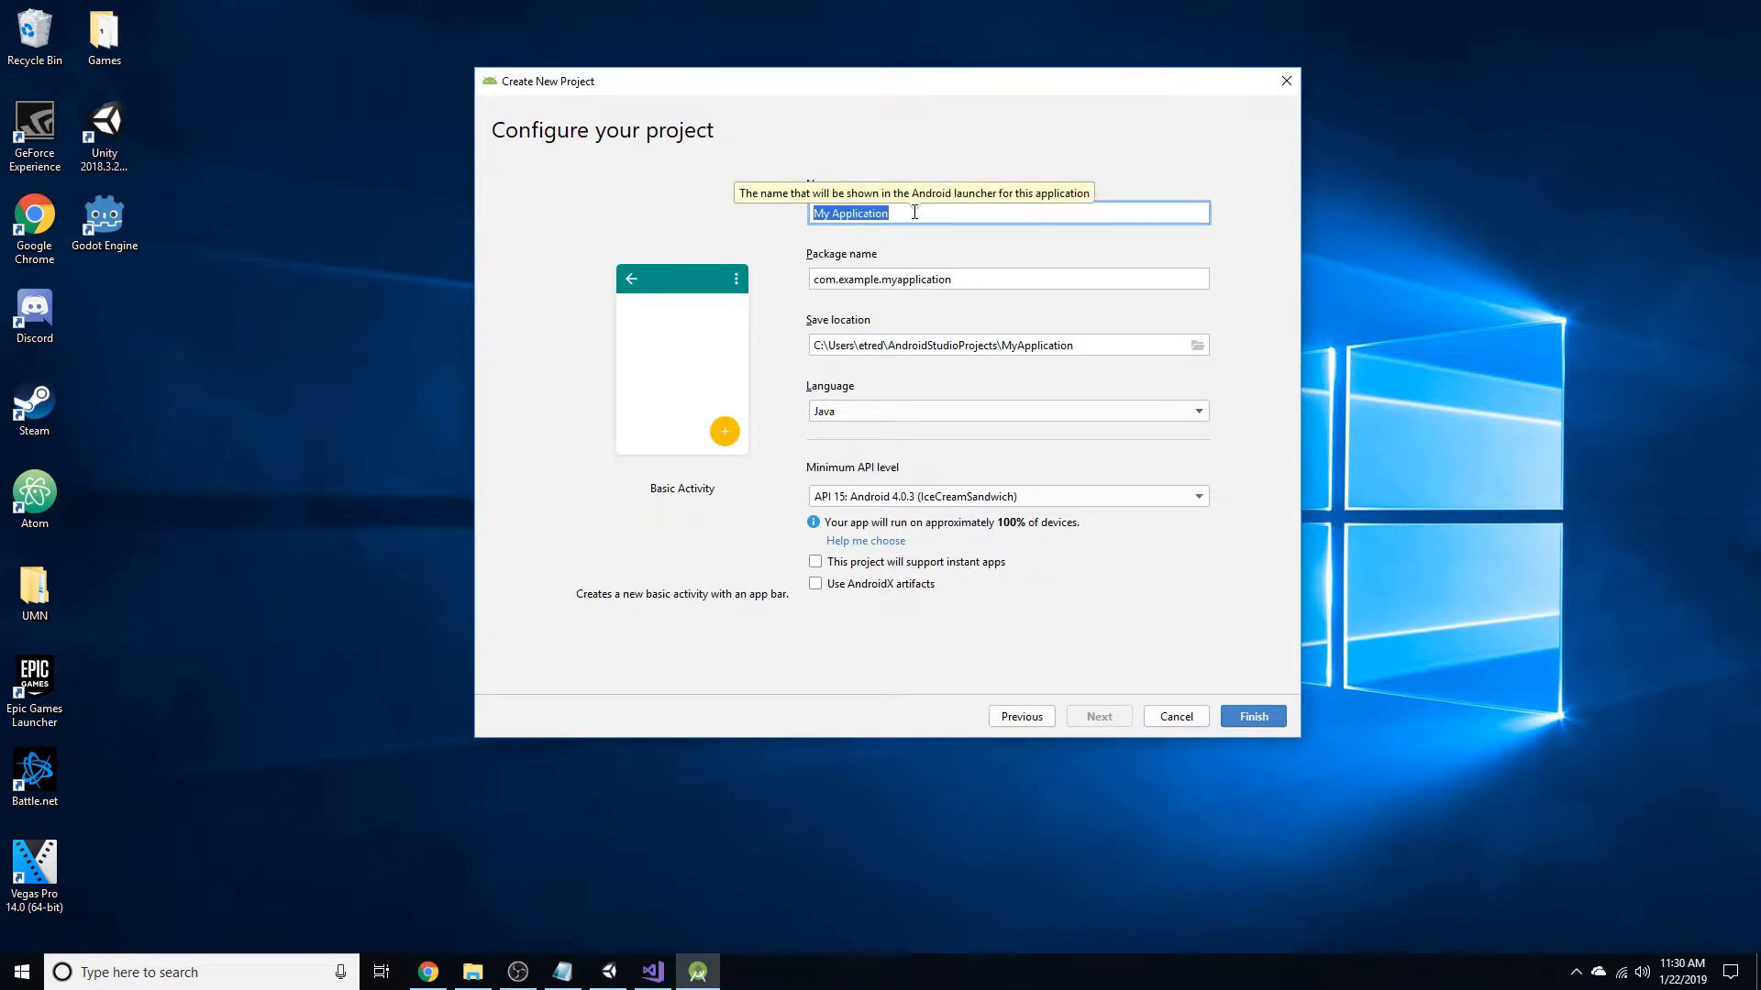
text(Etredal)
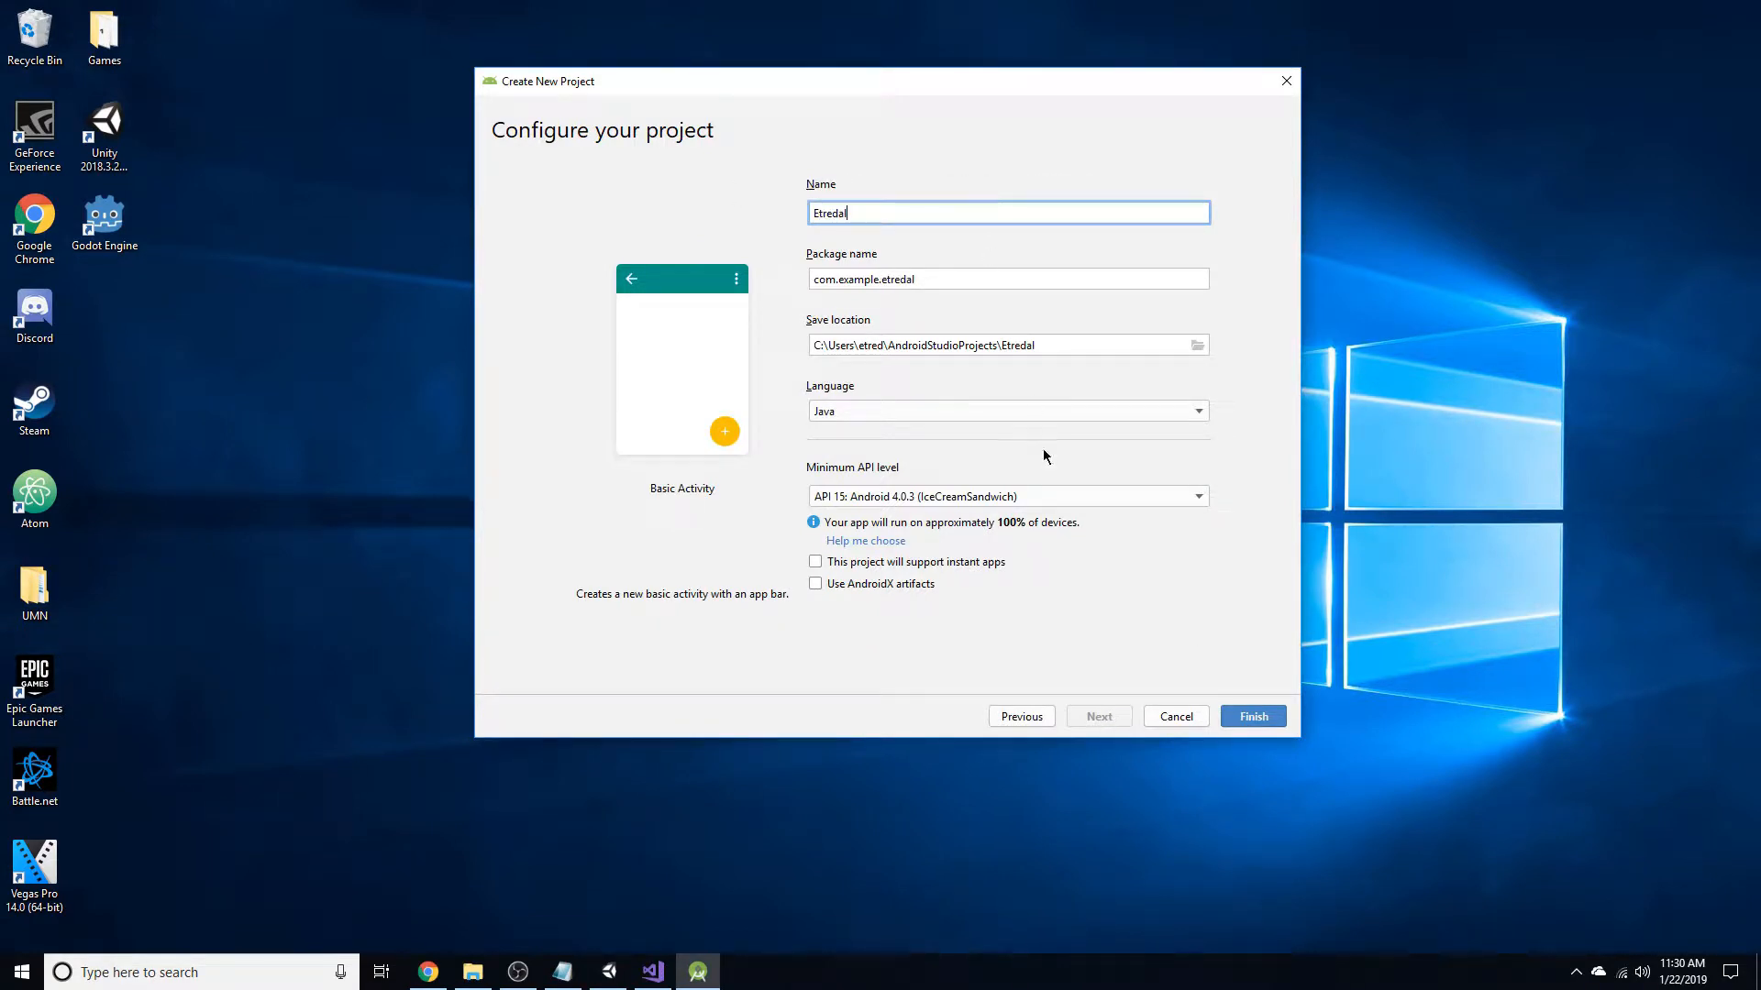
click(1283, 717)
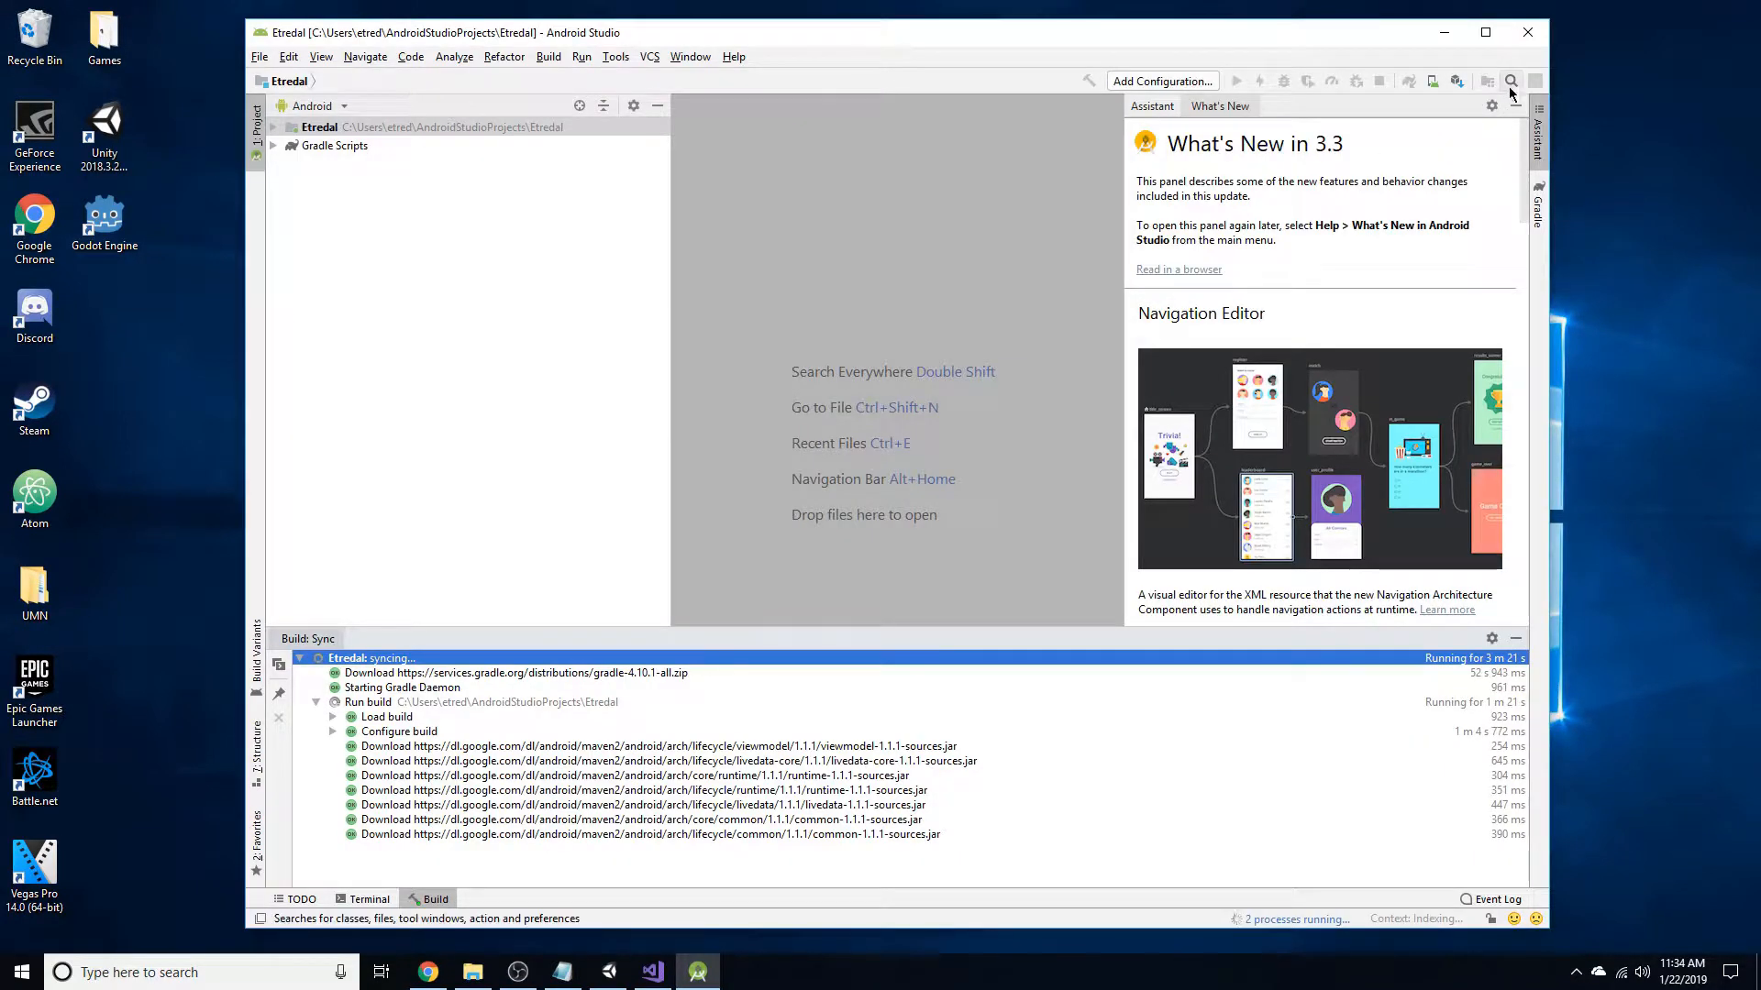
Find and open the SDK Manager by searching for "sdk manager", and select the full Android SDK Location path.
click(1510, 80)
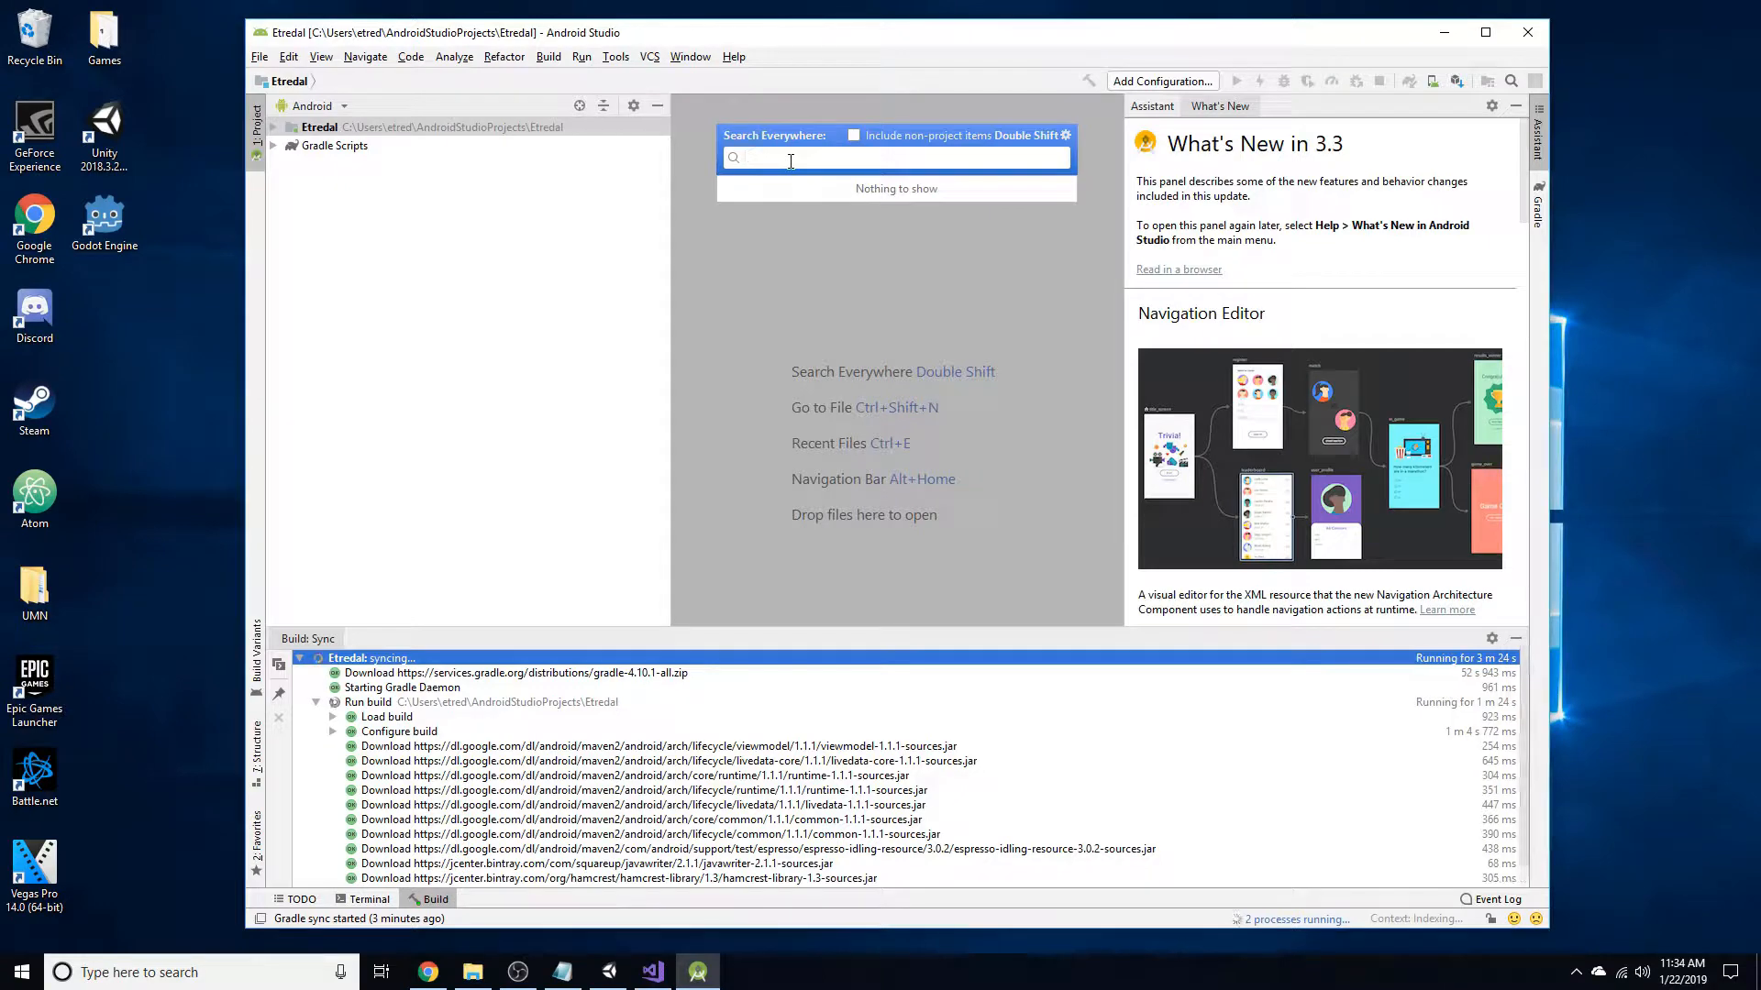
text(sdk manager)
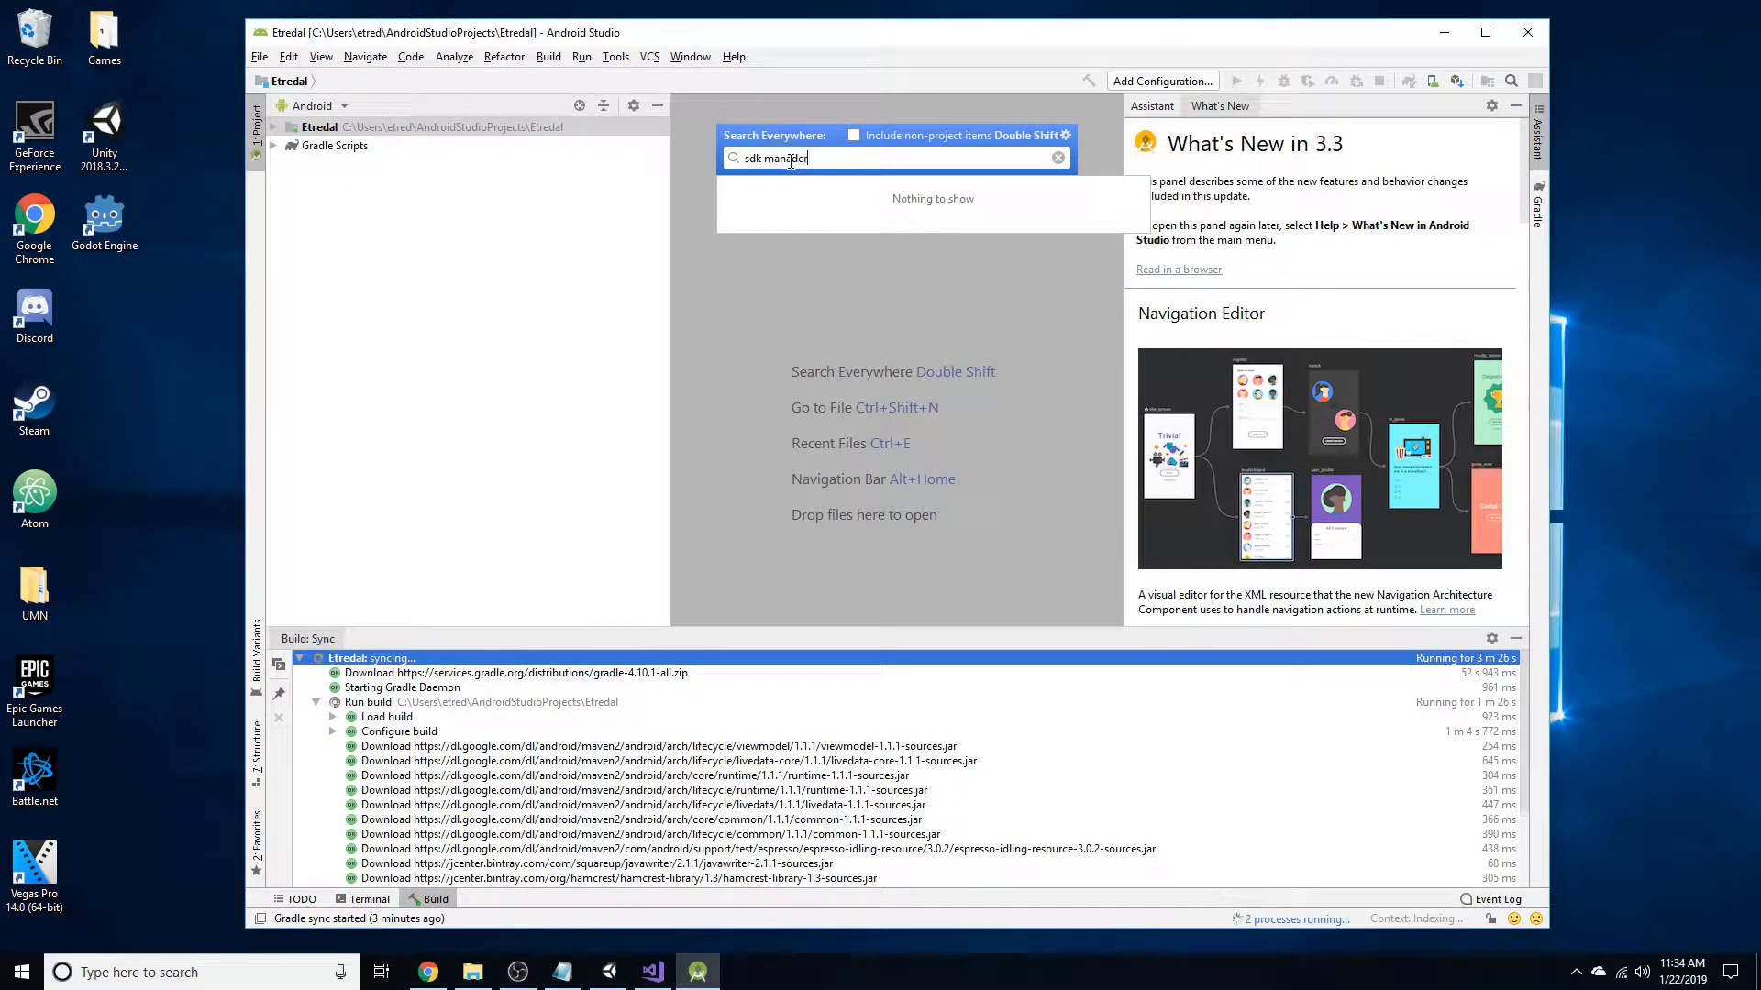
click(803, 204)
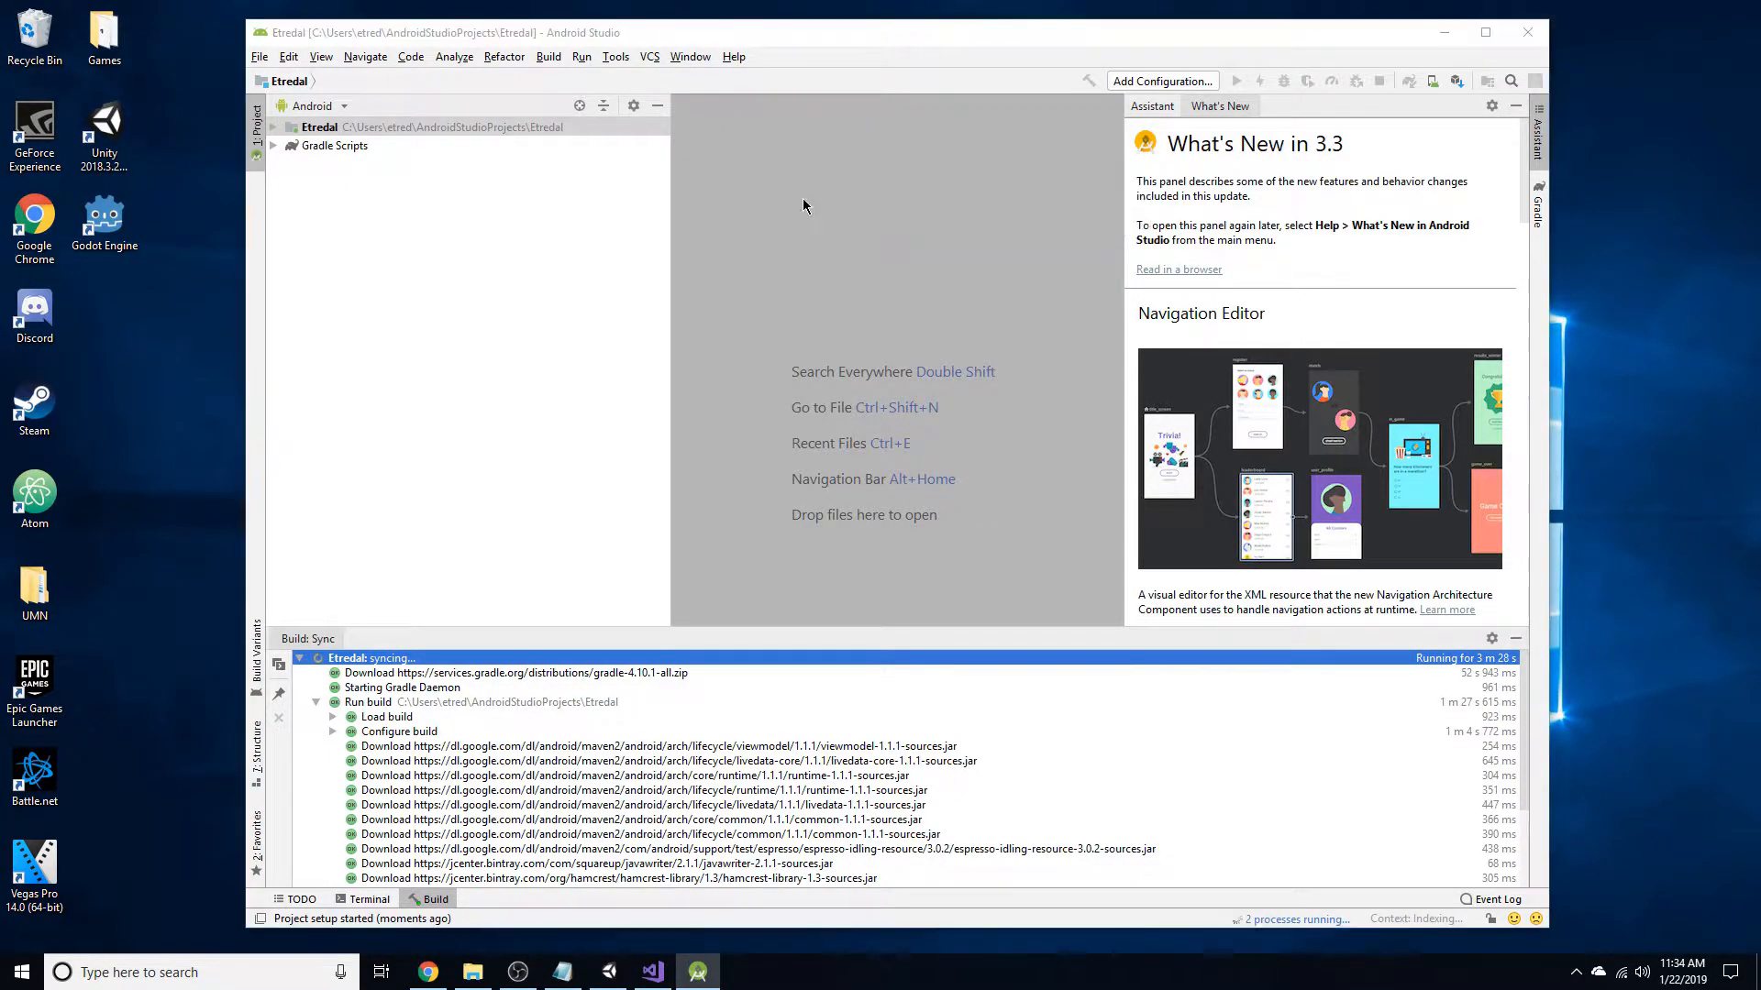
drag(982, 240, 725, 240)
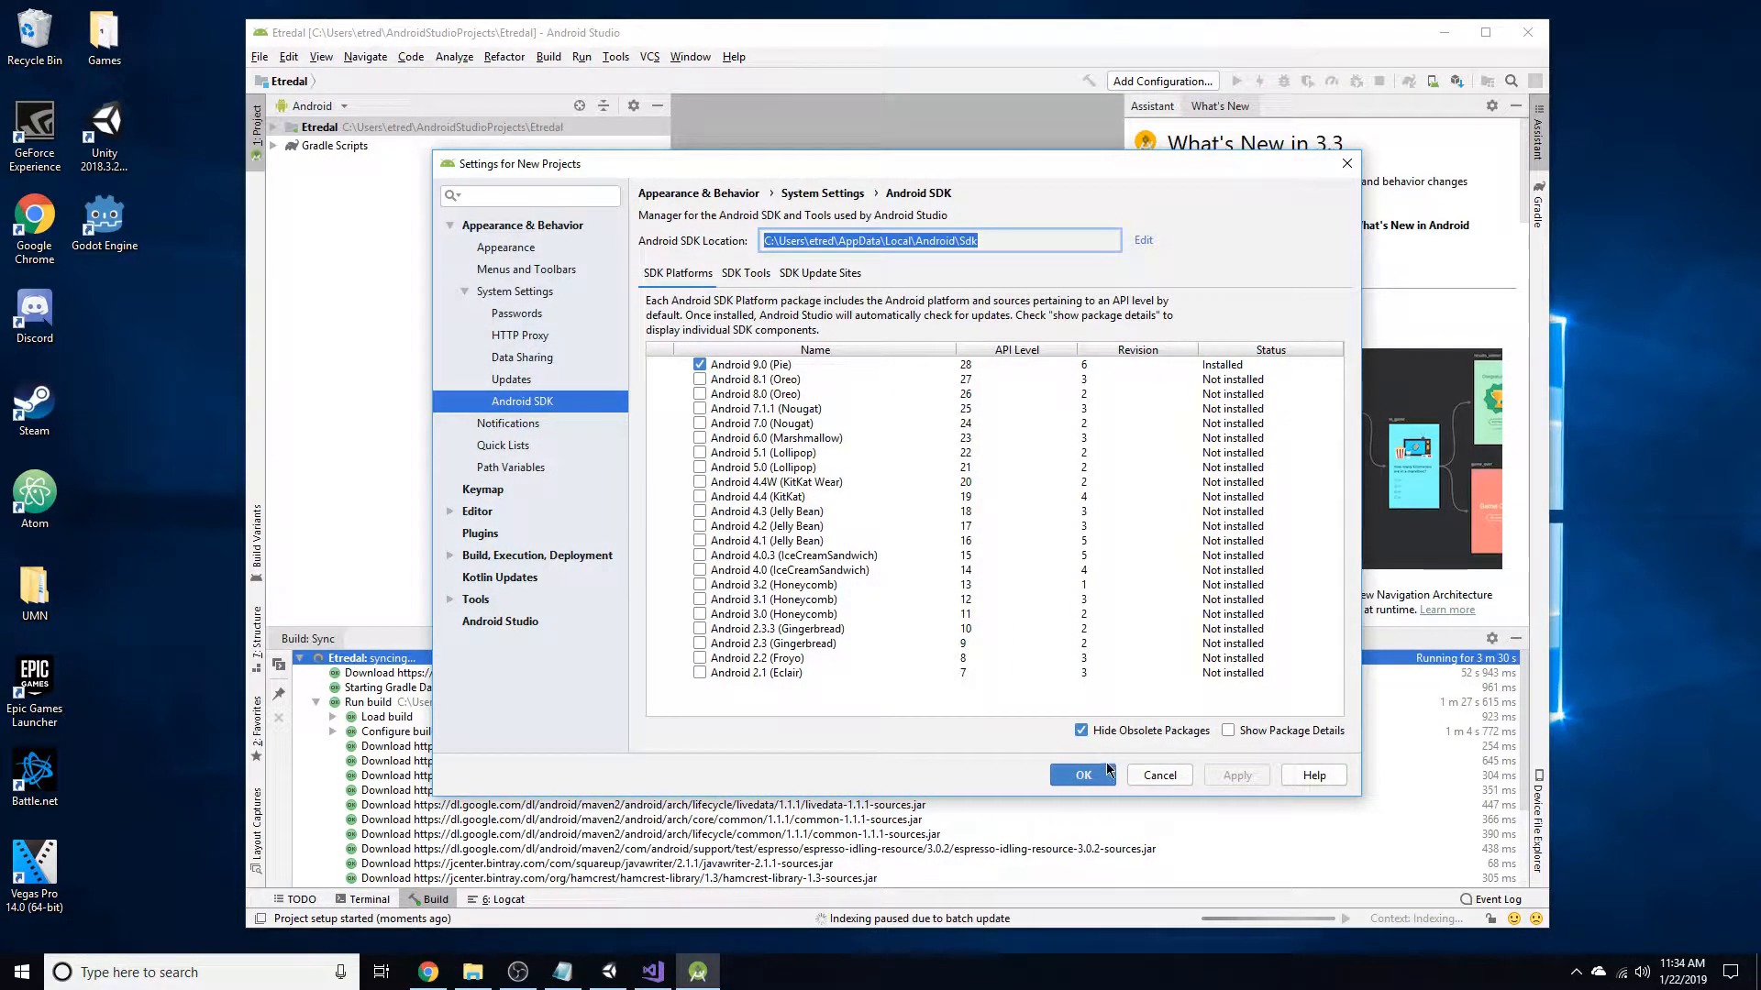
Switch to Unity, change the project's build platform to Android, and reload the modified Test Project solution in Visual Studio.
click(608, 972)
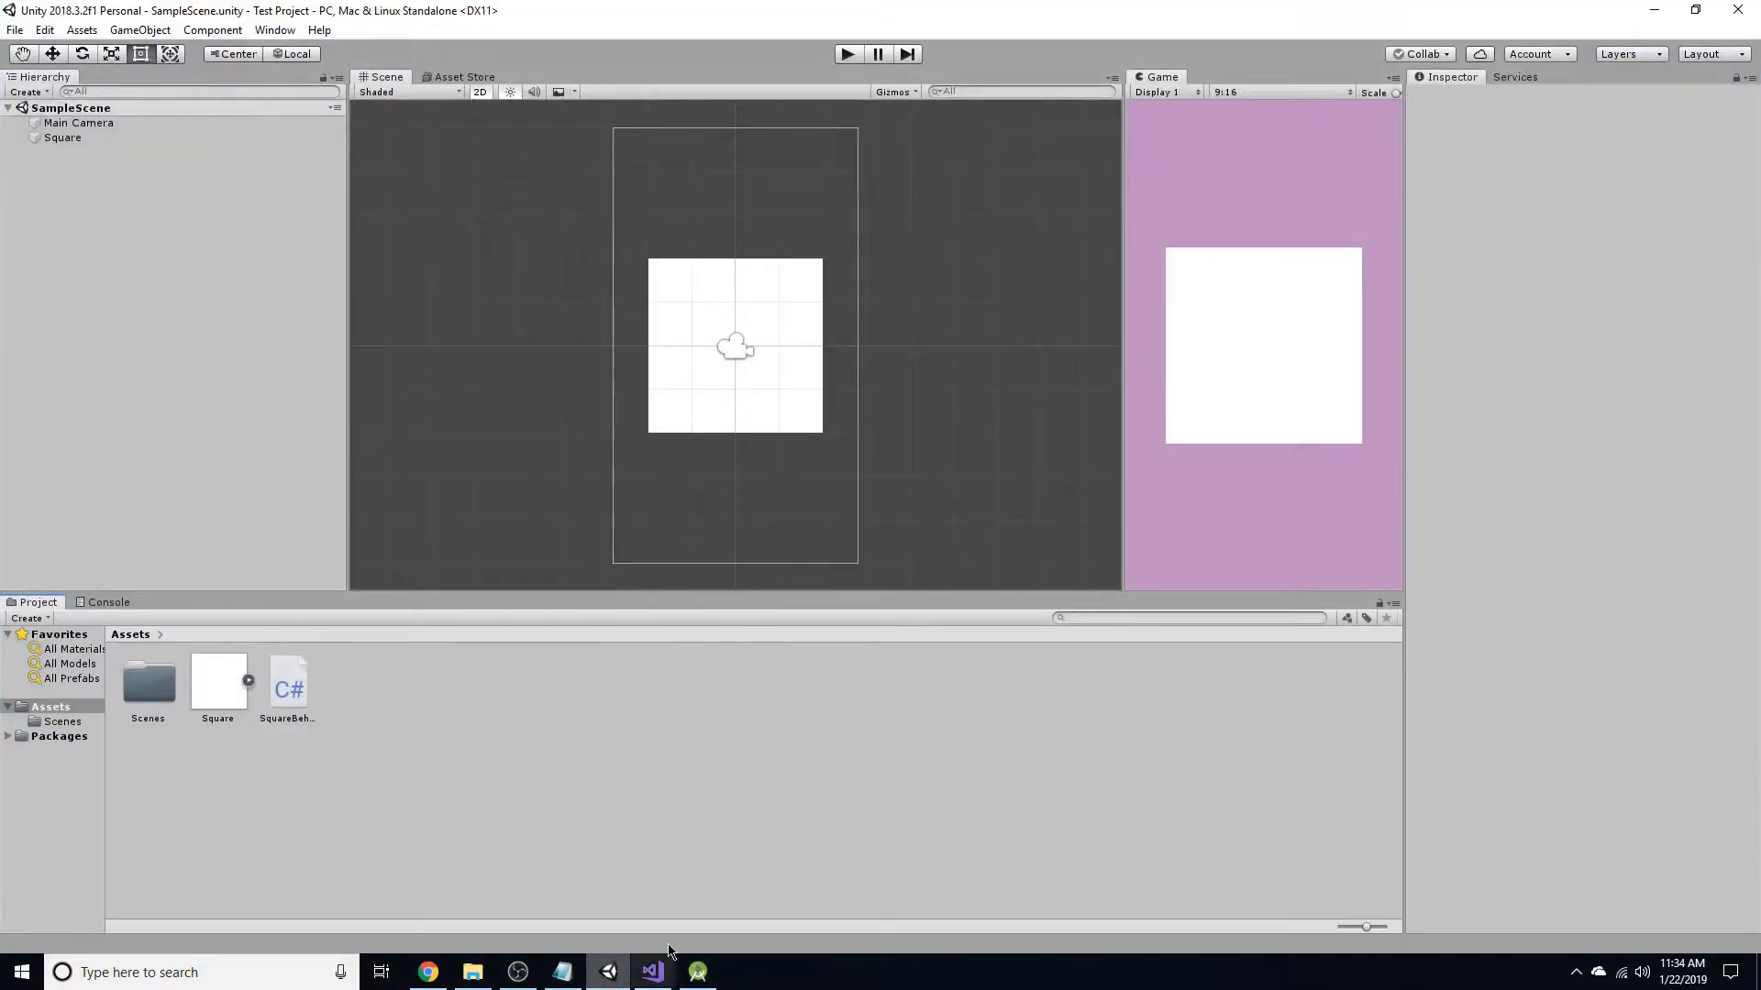
click(4, 33)
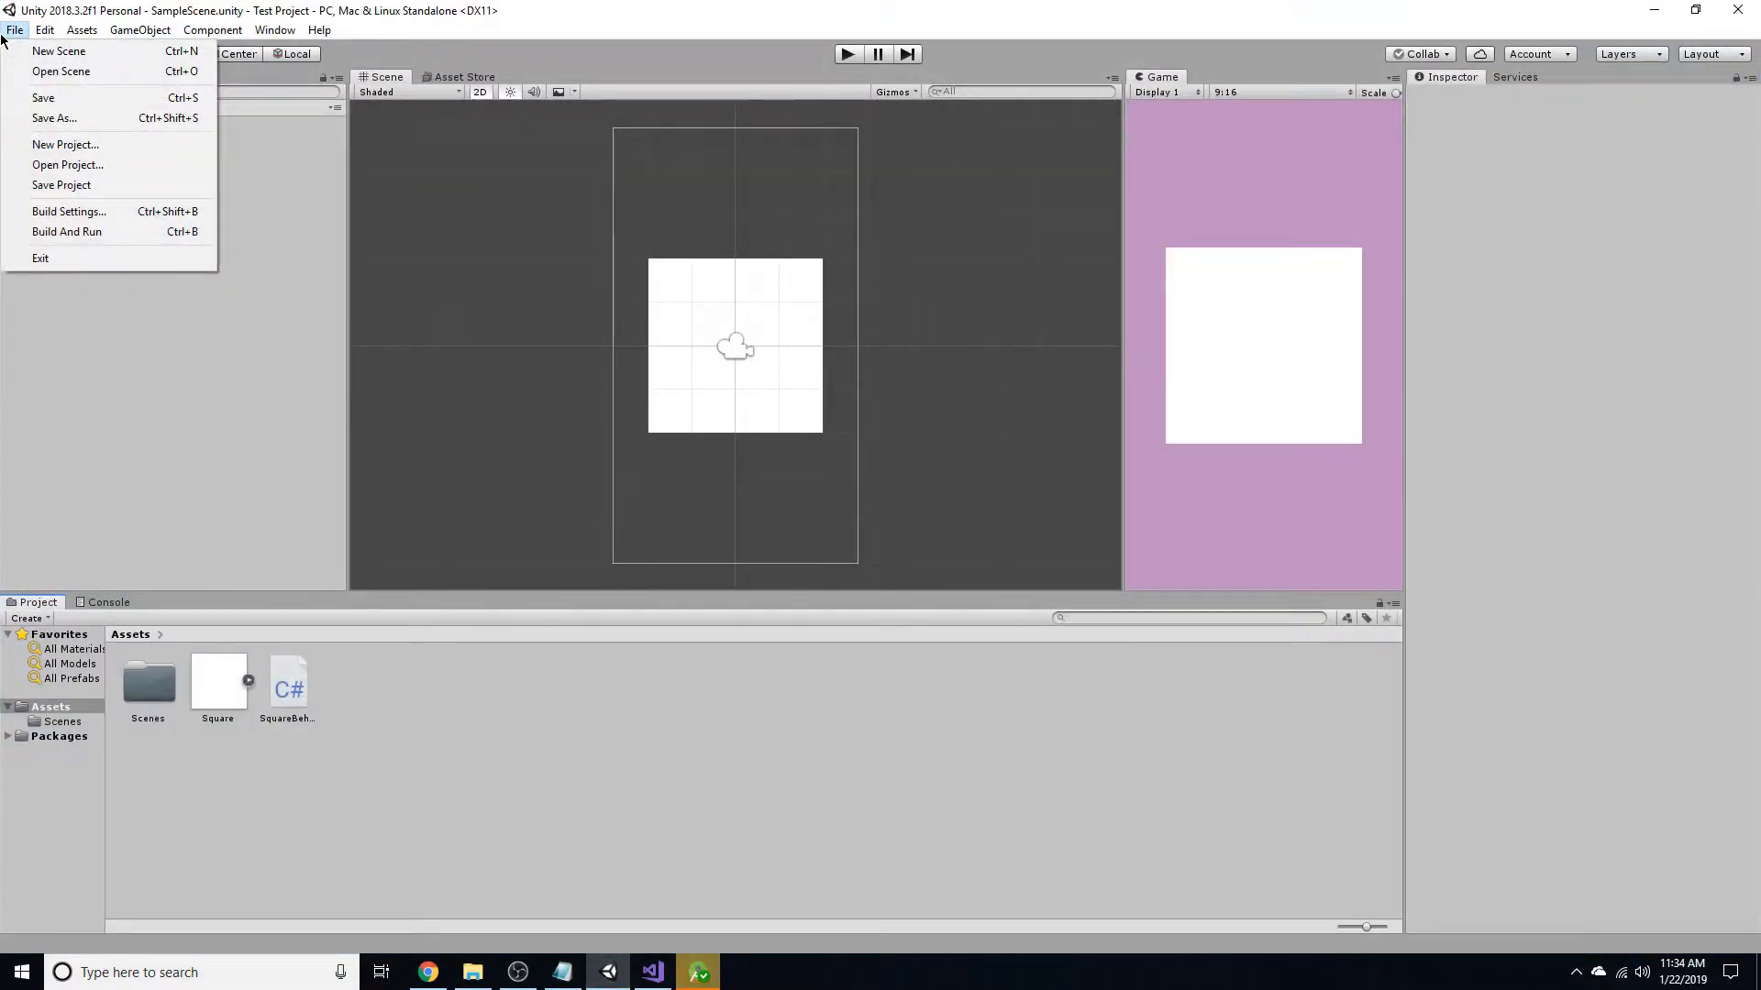
click(35, 212)
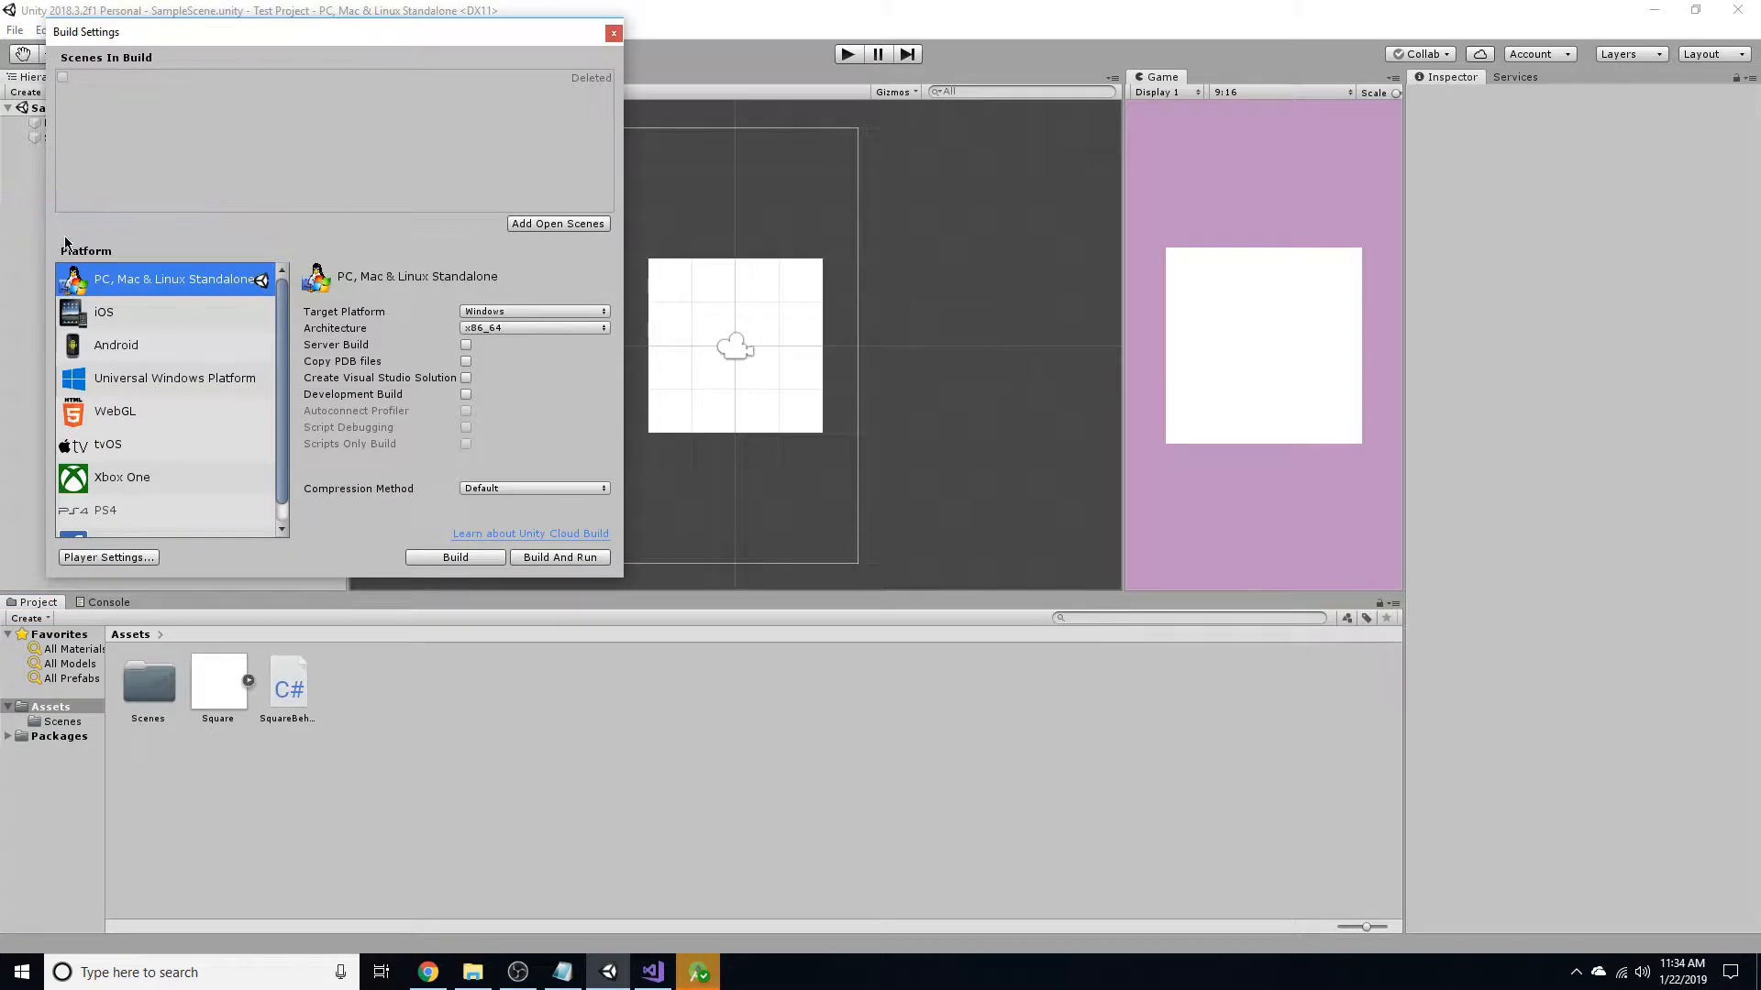
drag(337, 35, 789, 163)
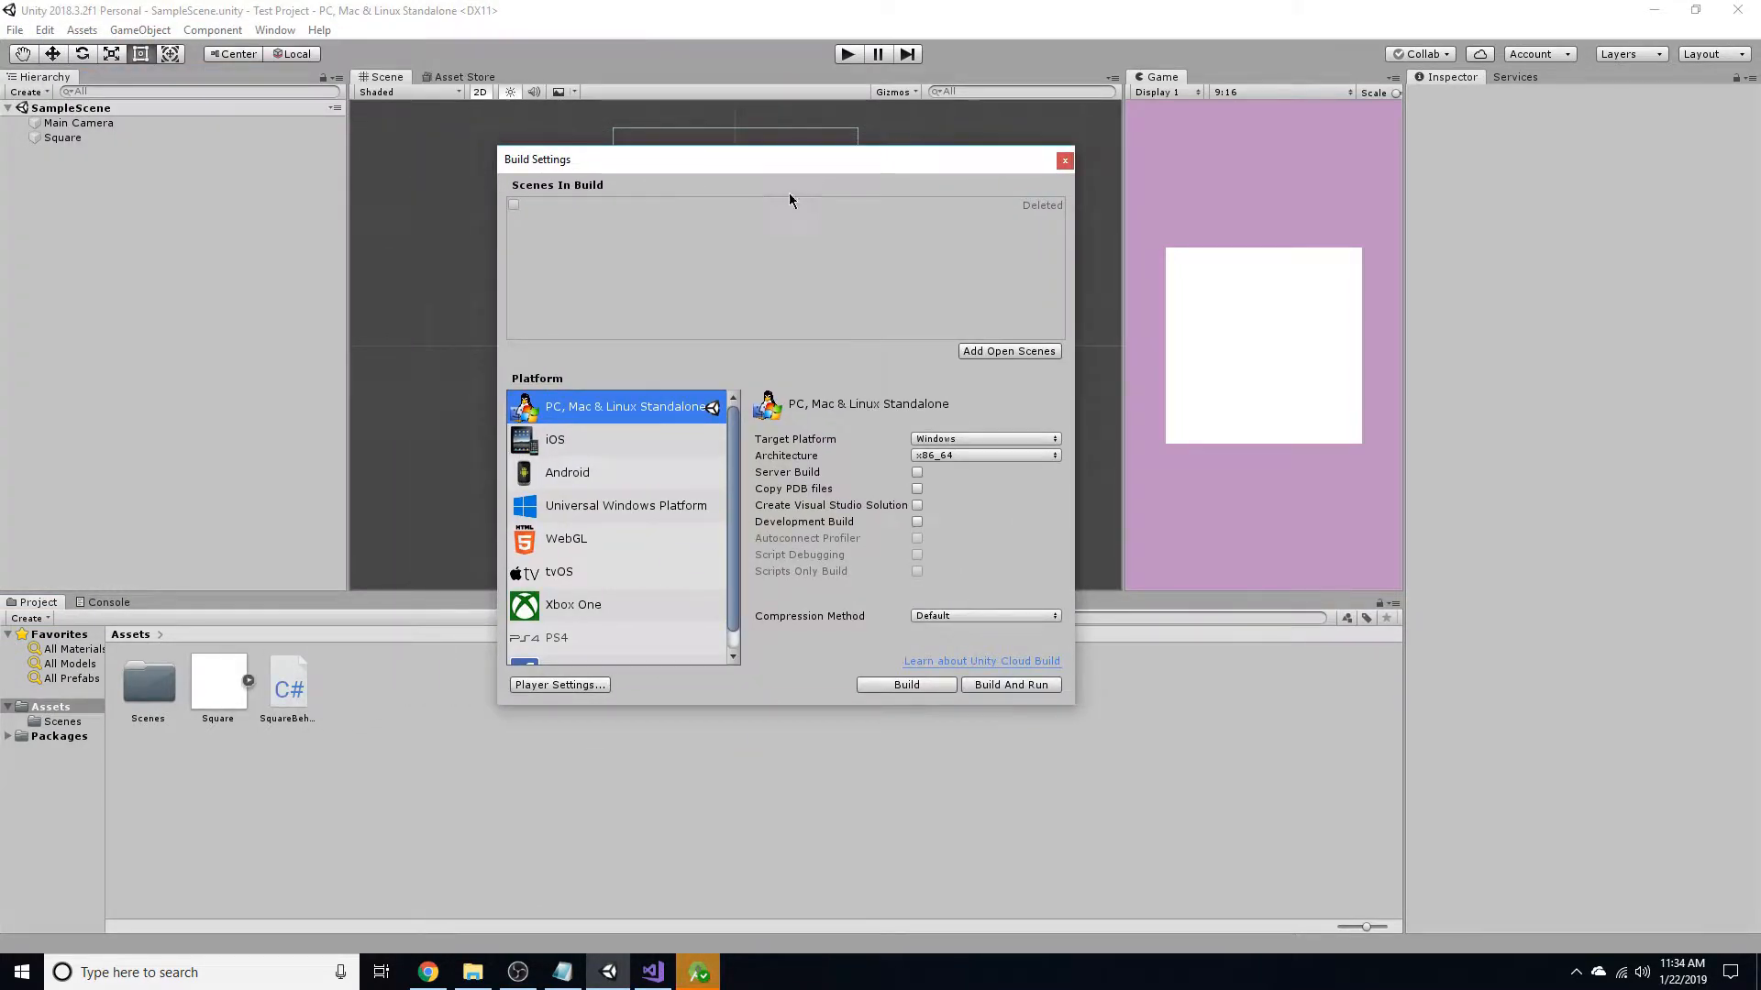
click(580, 451)
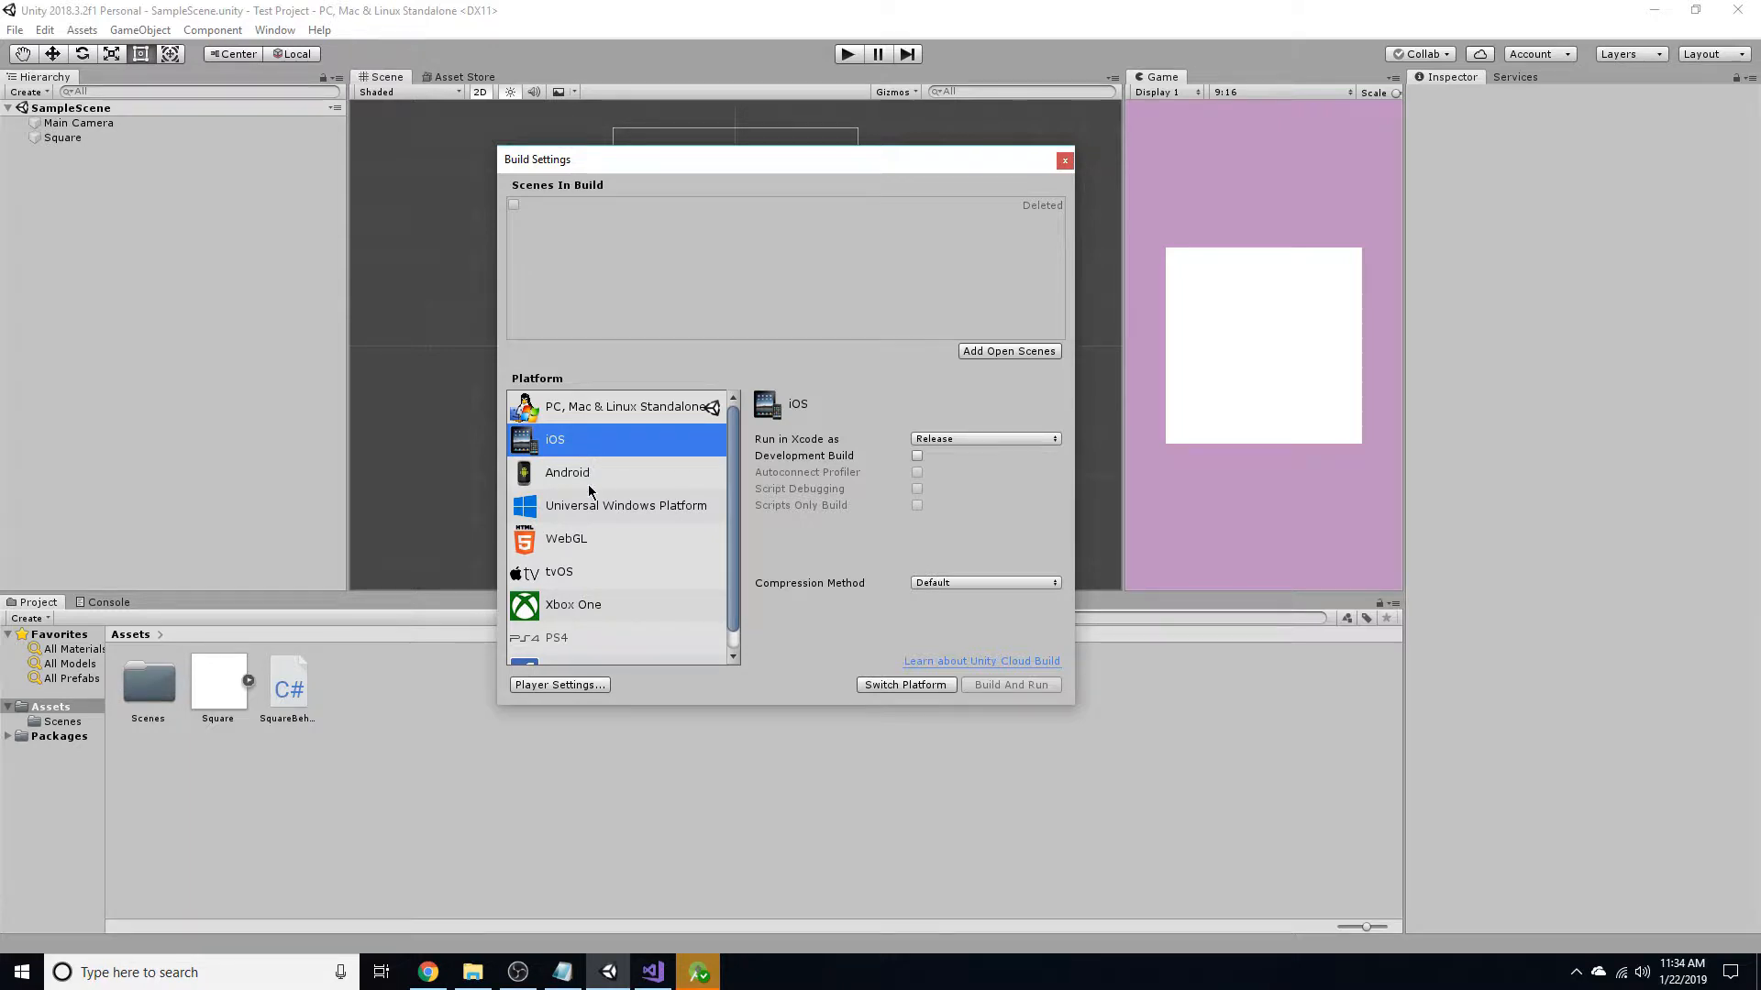
click(588, 482)
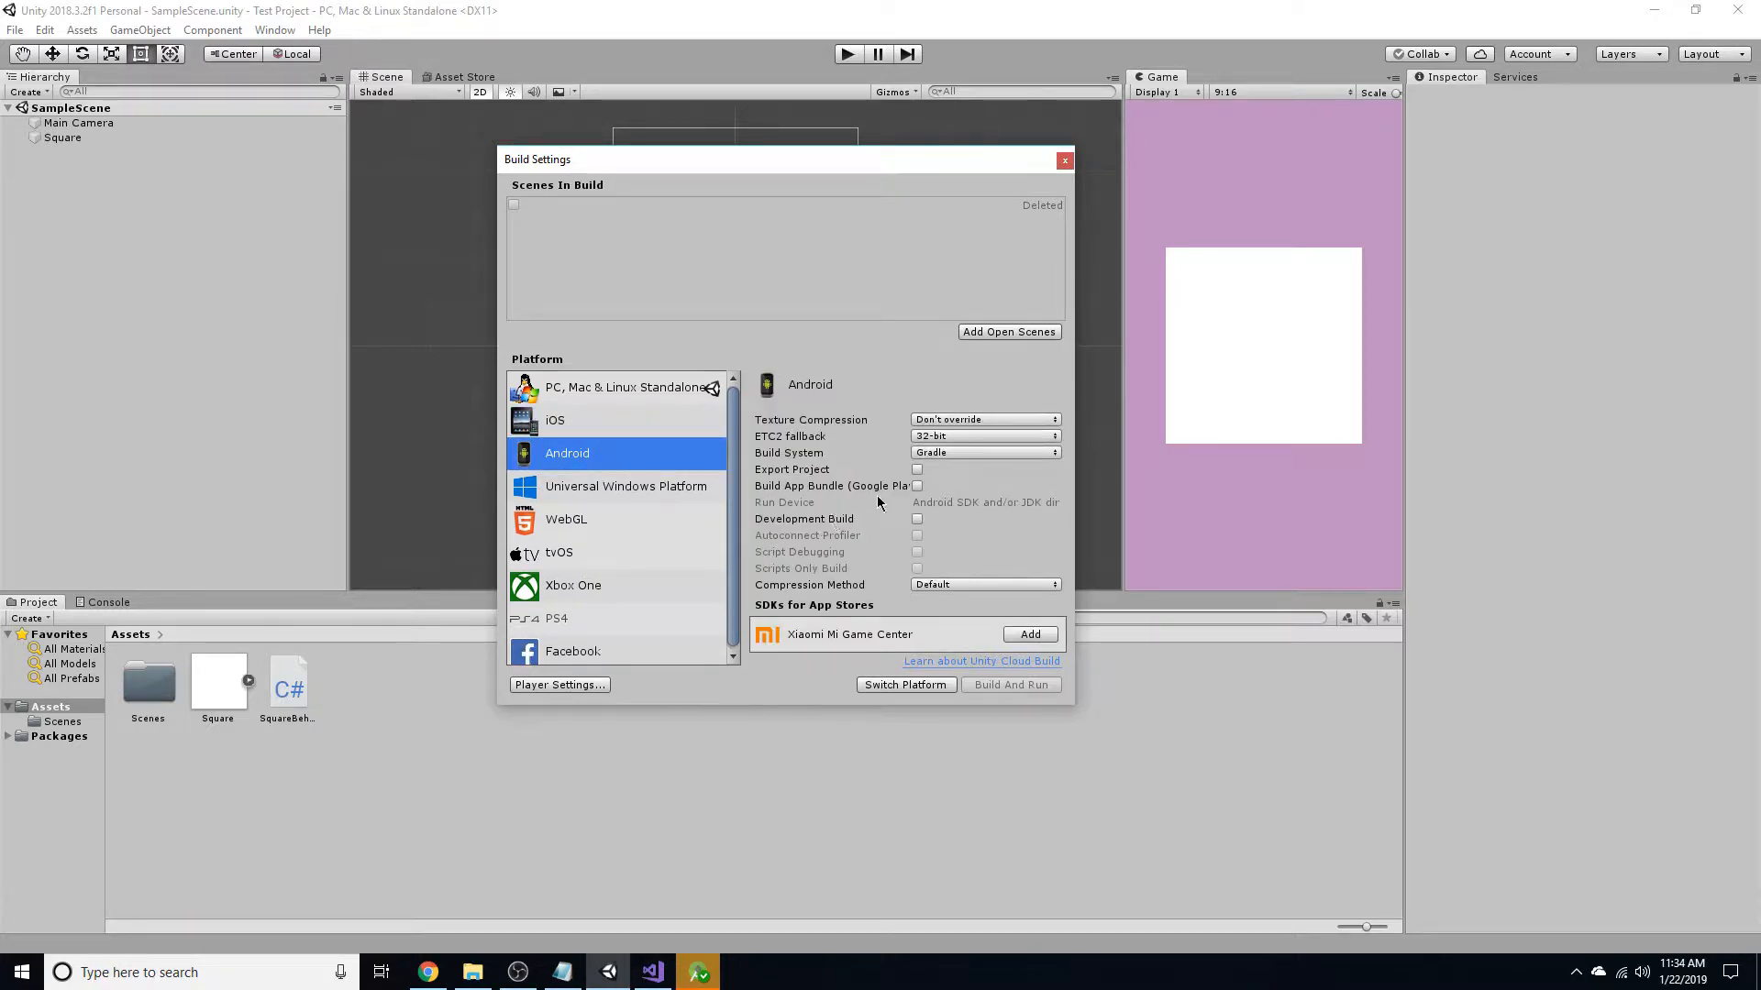
click(889, 684)
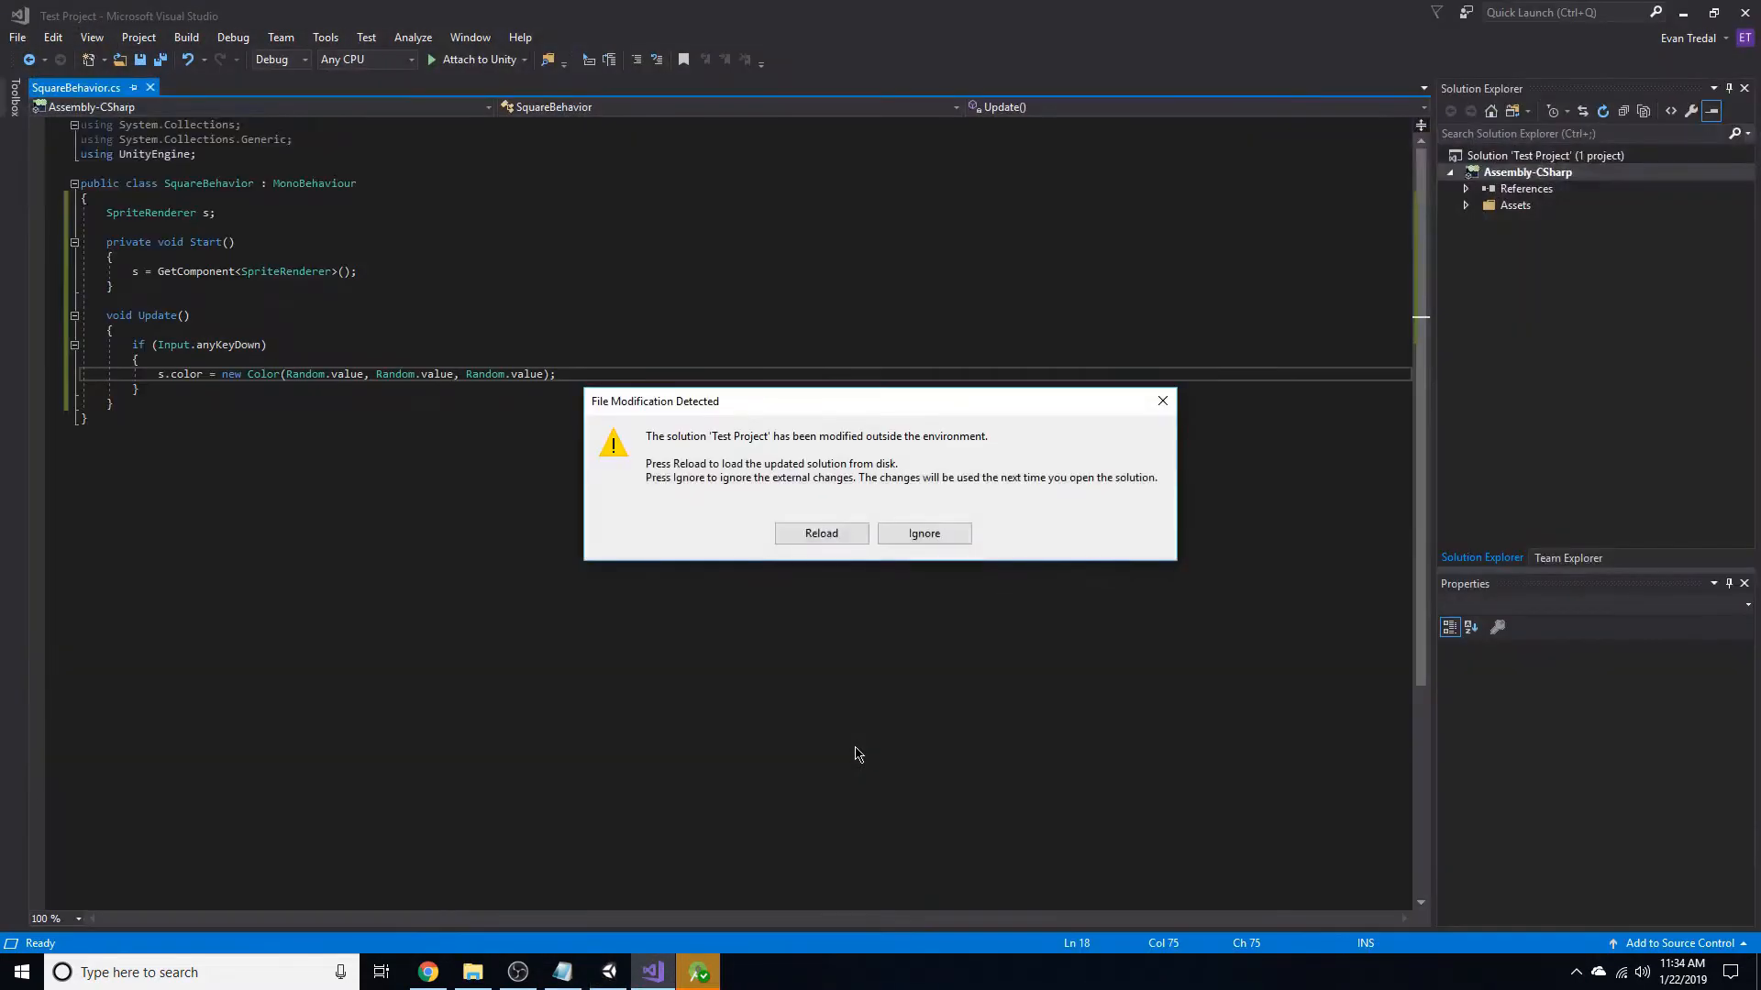
click(808, 537)
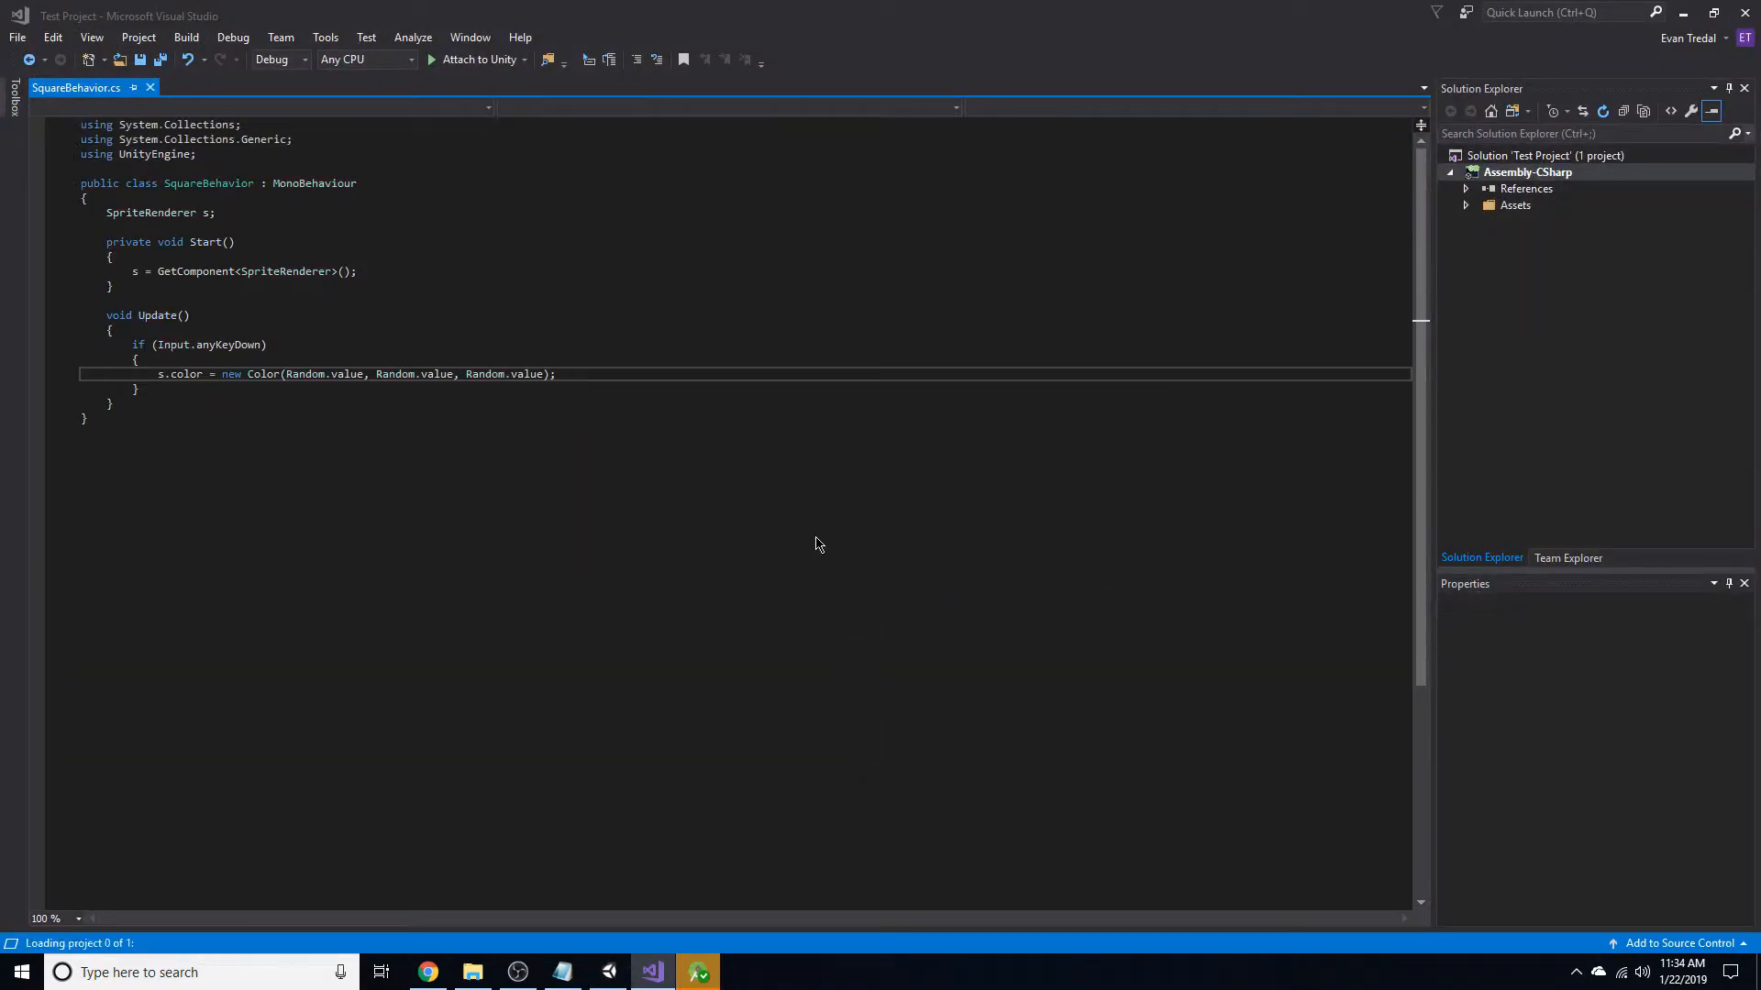
Switch to Unity and add the open SampleScene to the scenes in the Android build.
click(617, 973)
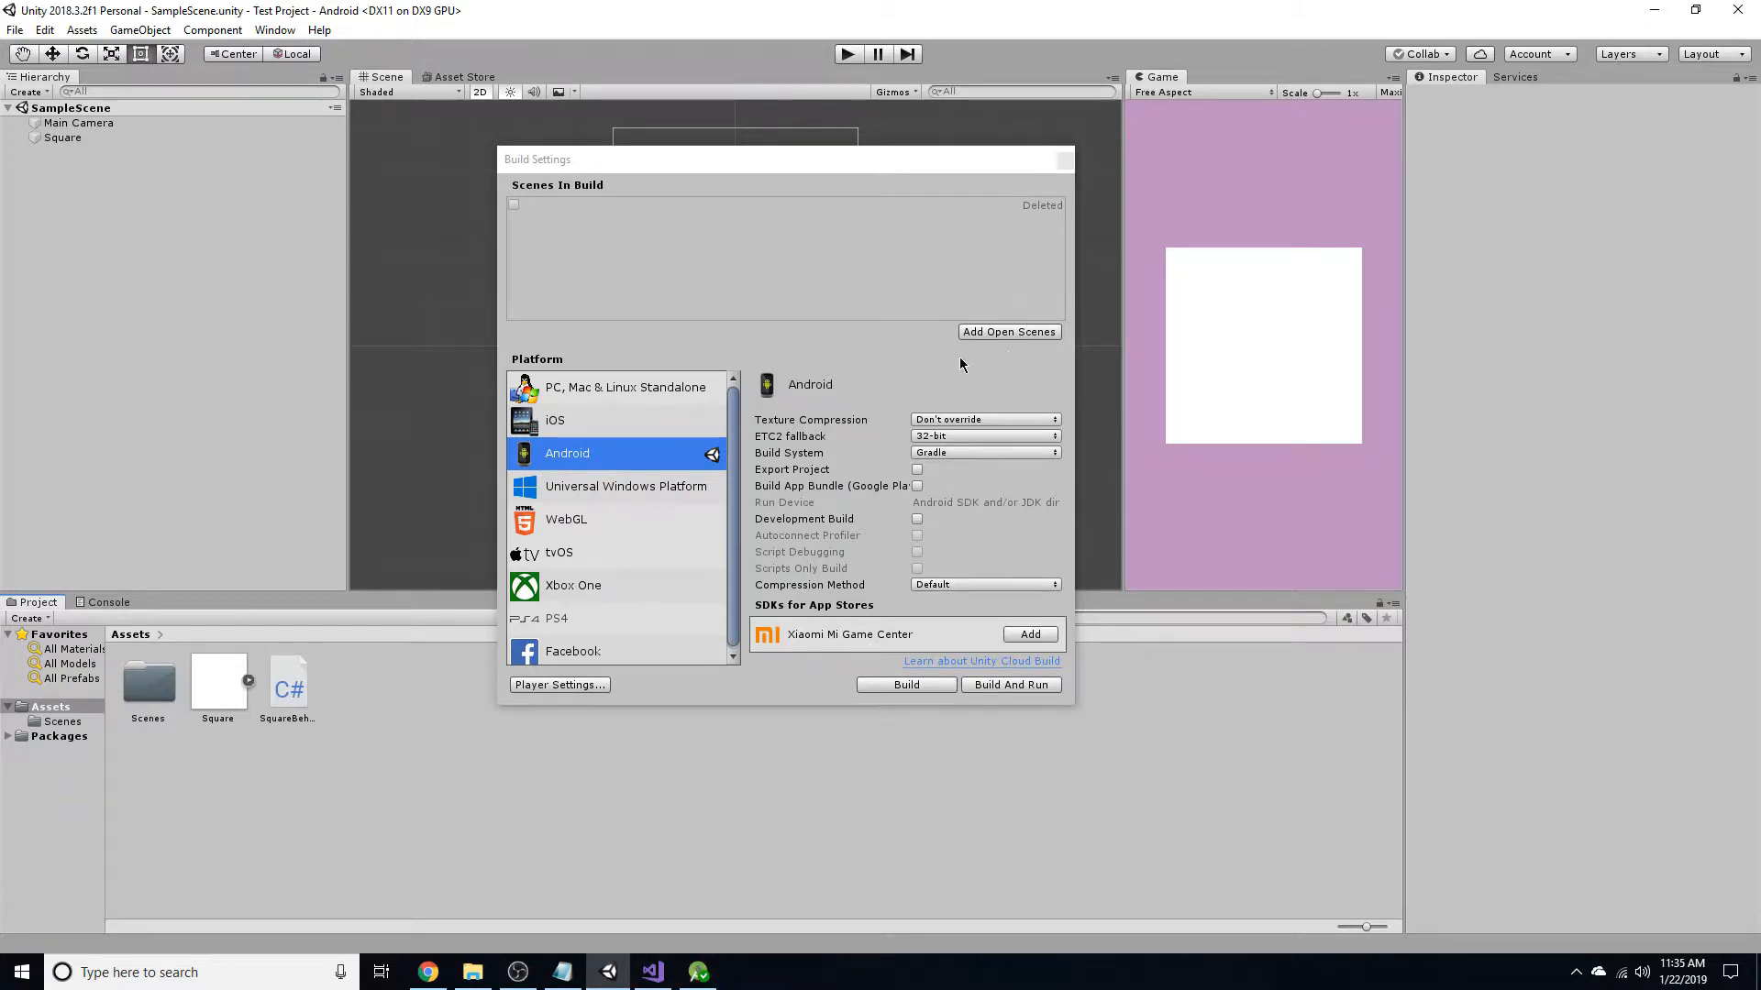
click(1010, 334)
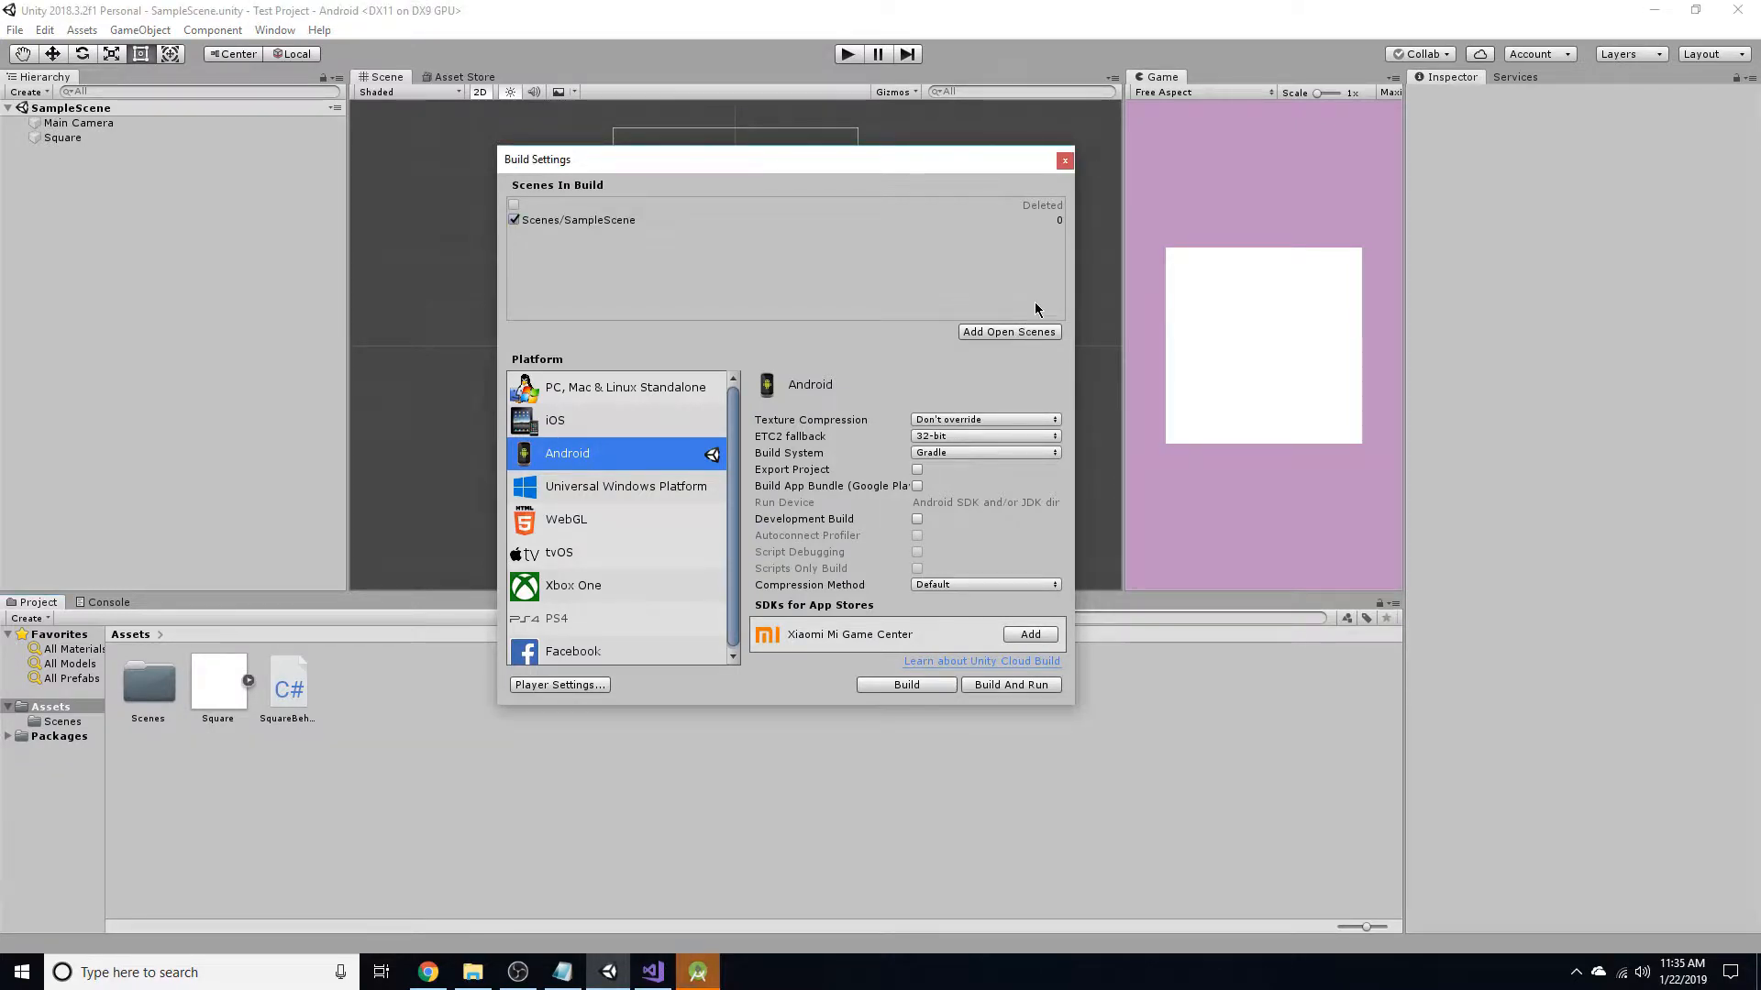
drag(969, 159, 627, 303)
Widen the Game view and apply a new custom aspect ratio preset of 9:16 to it.
drag(1124, 183, 950, 183)
click(1035, 94)
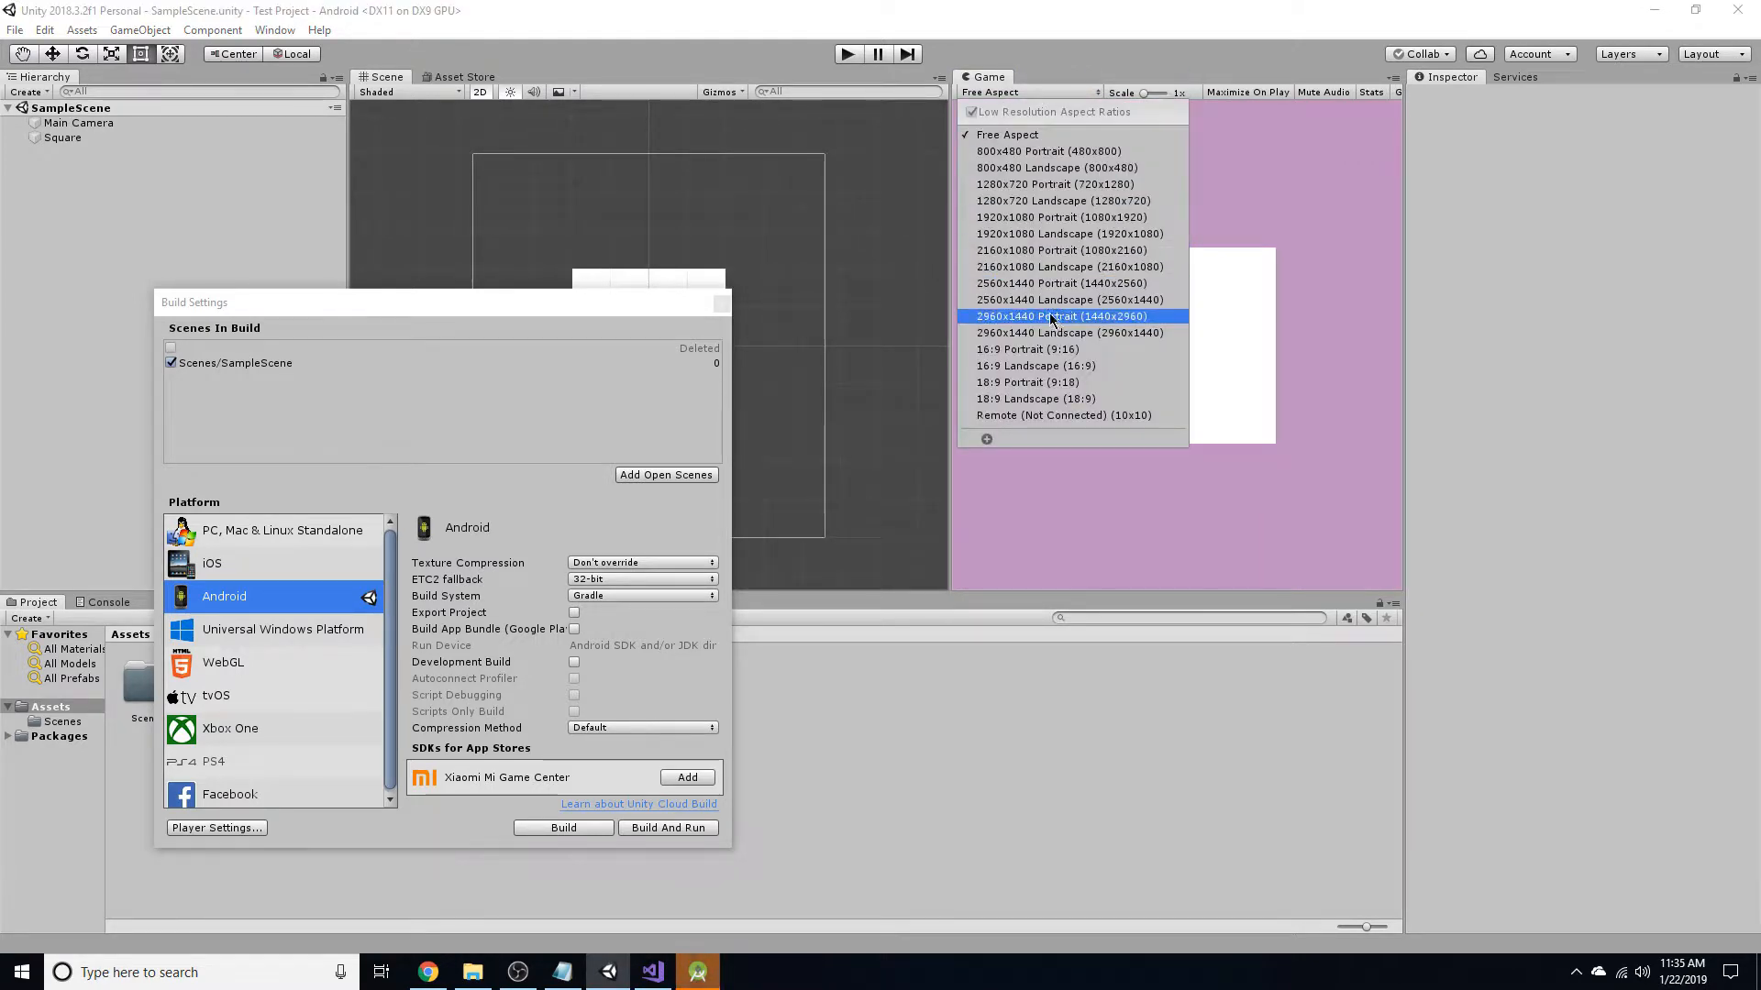
click(987, 439)
click(1099, 499)
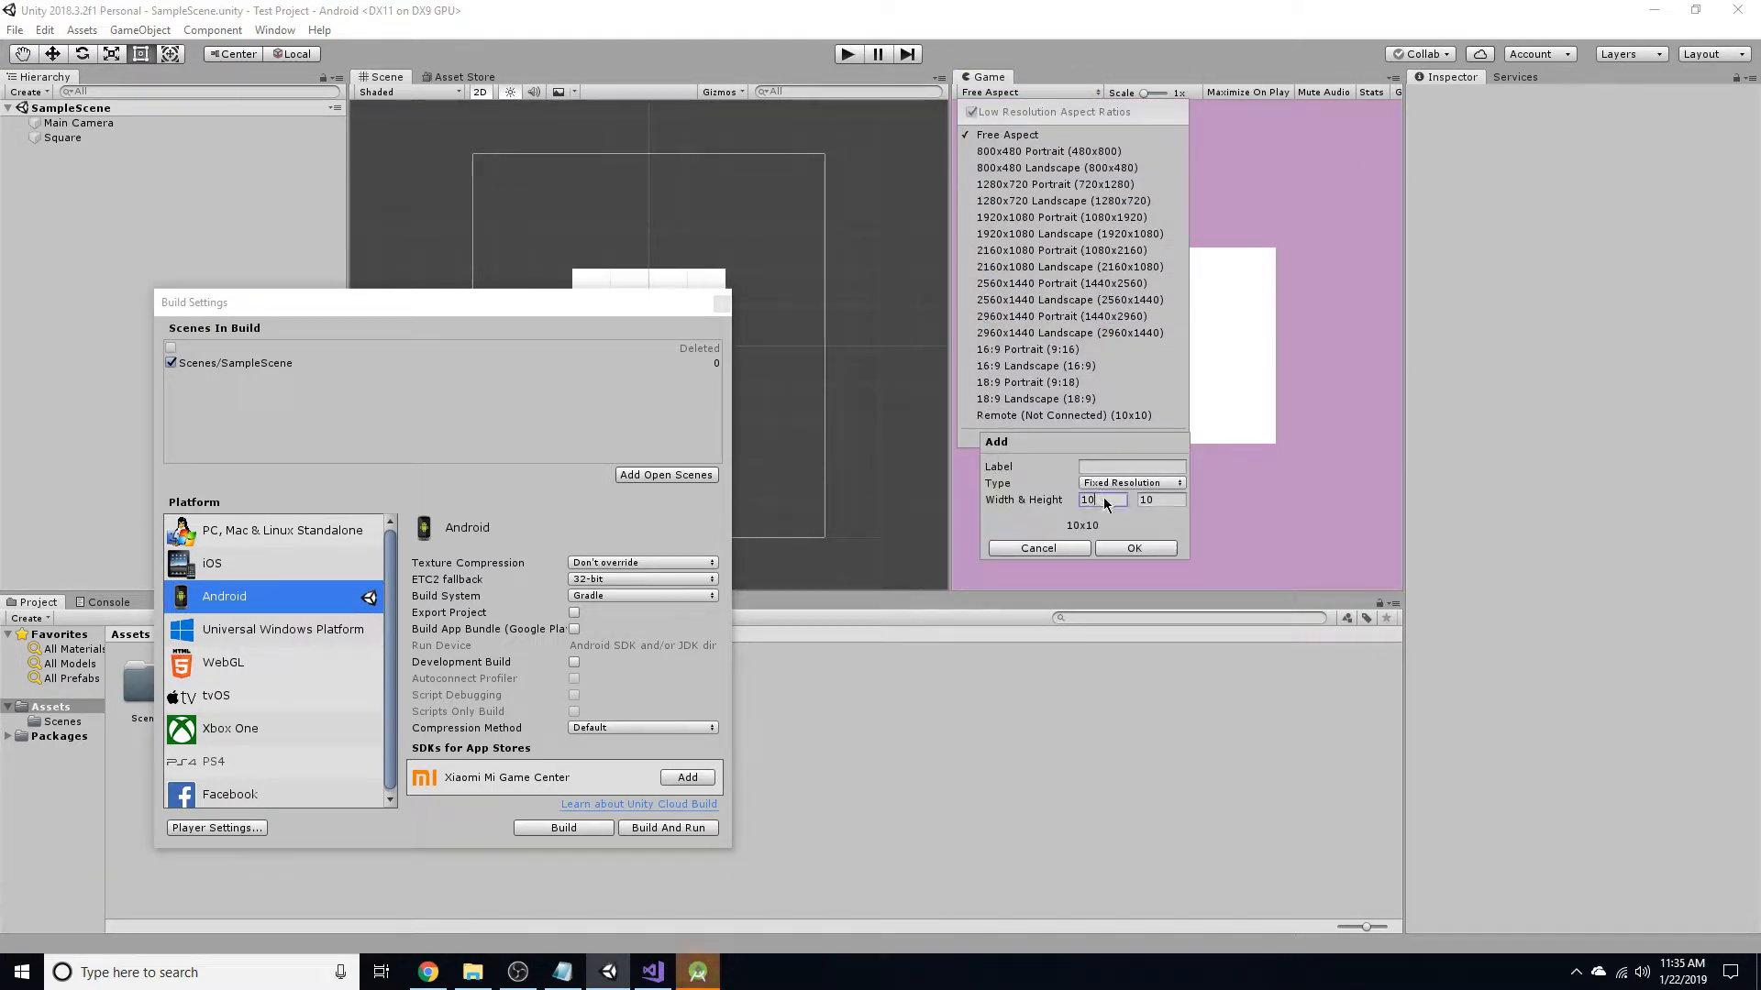
click(1120, 483)
click(1123, 500)
text(9)
key(Tab)
text(16)
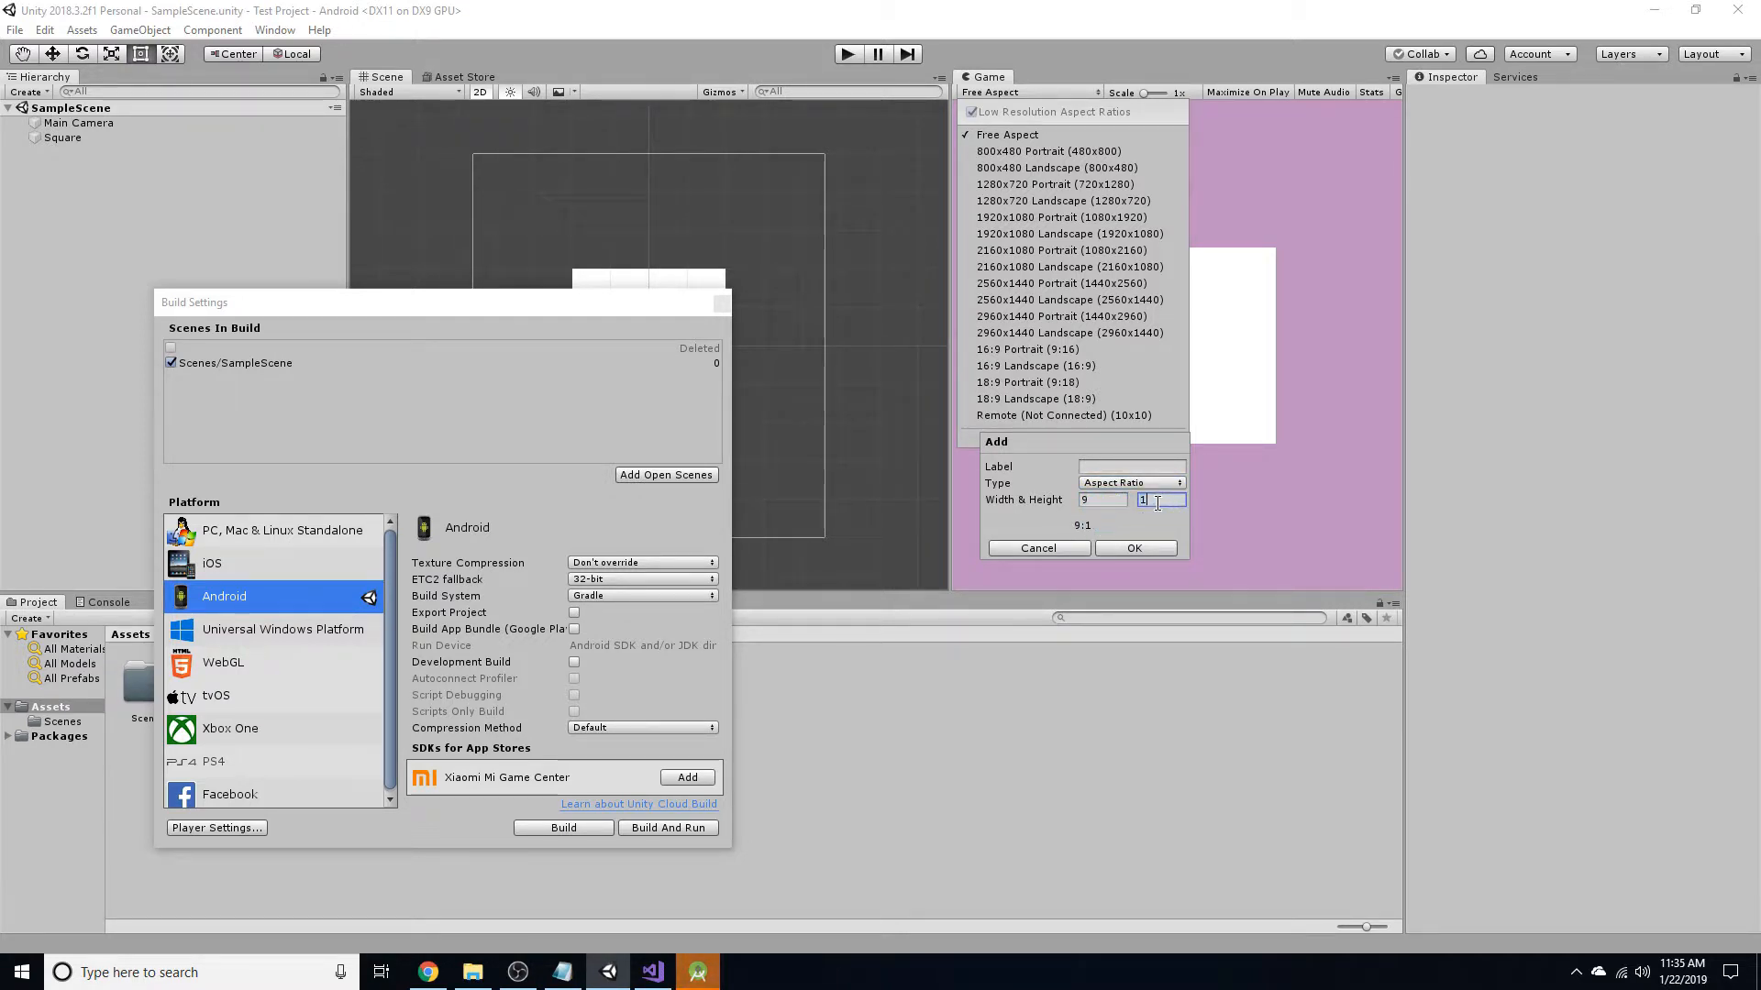
click(1146, 548)
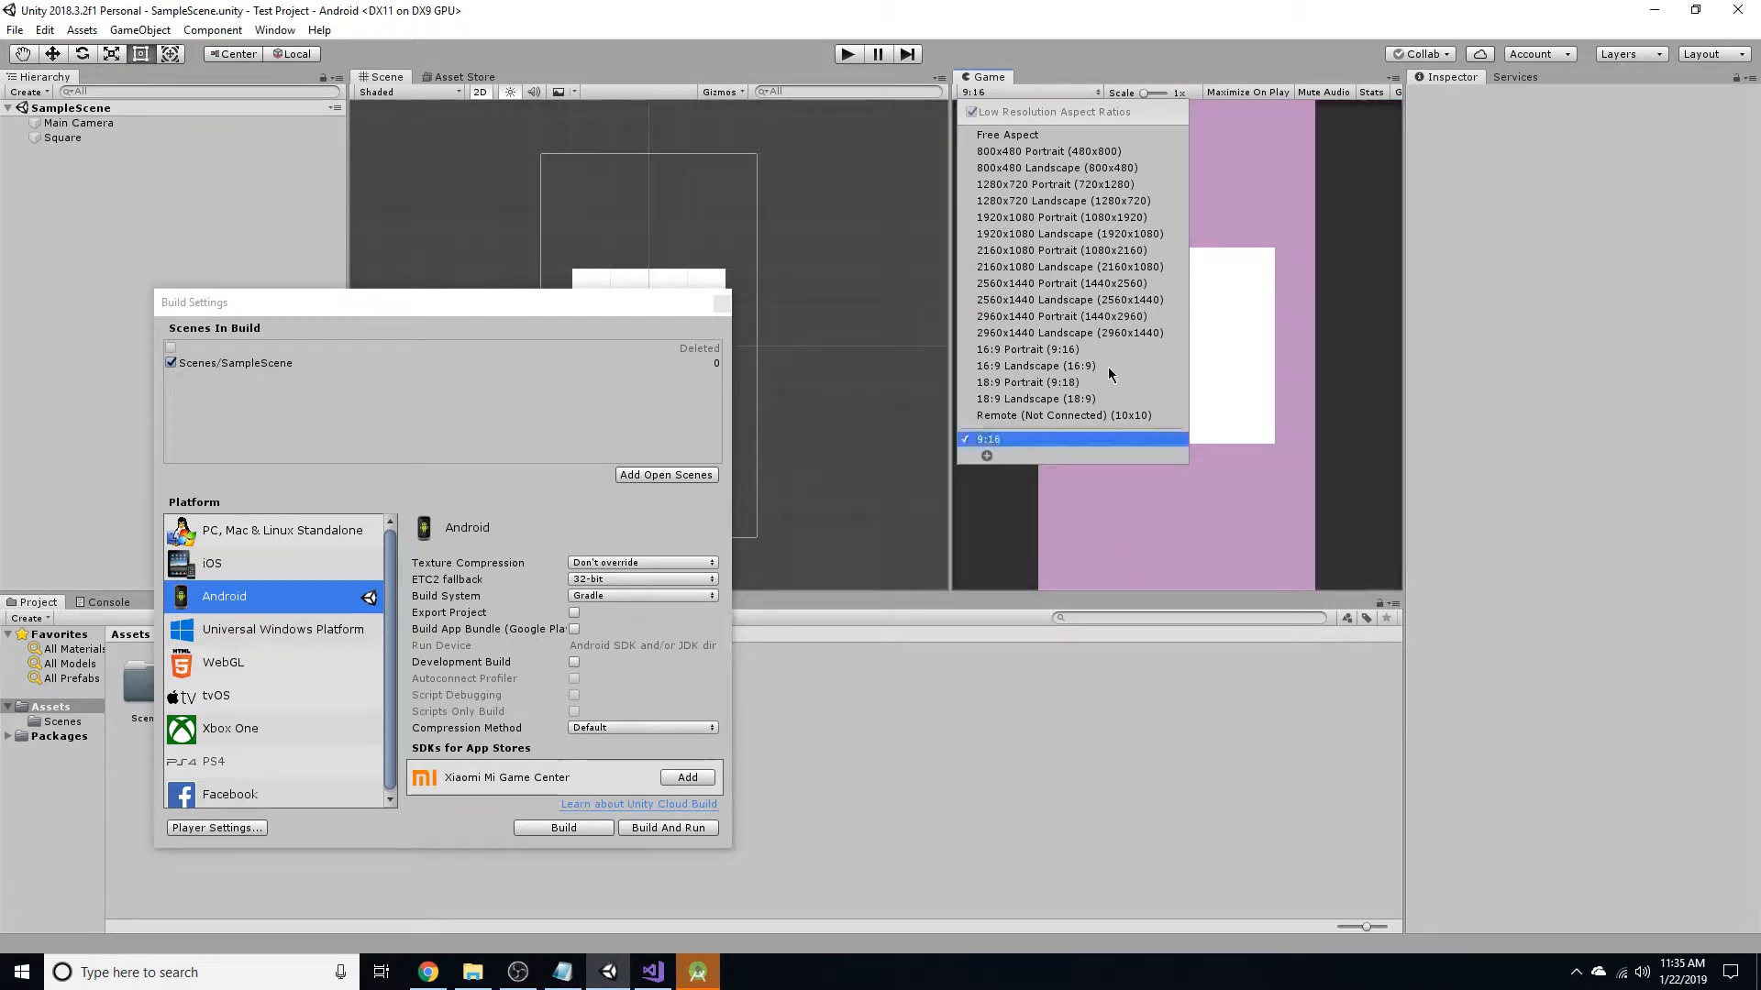
click(1051, 53)
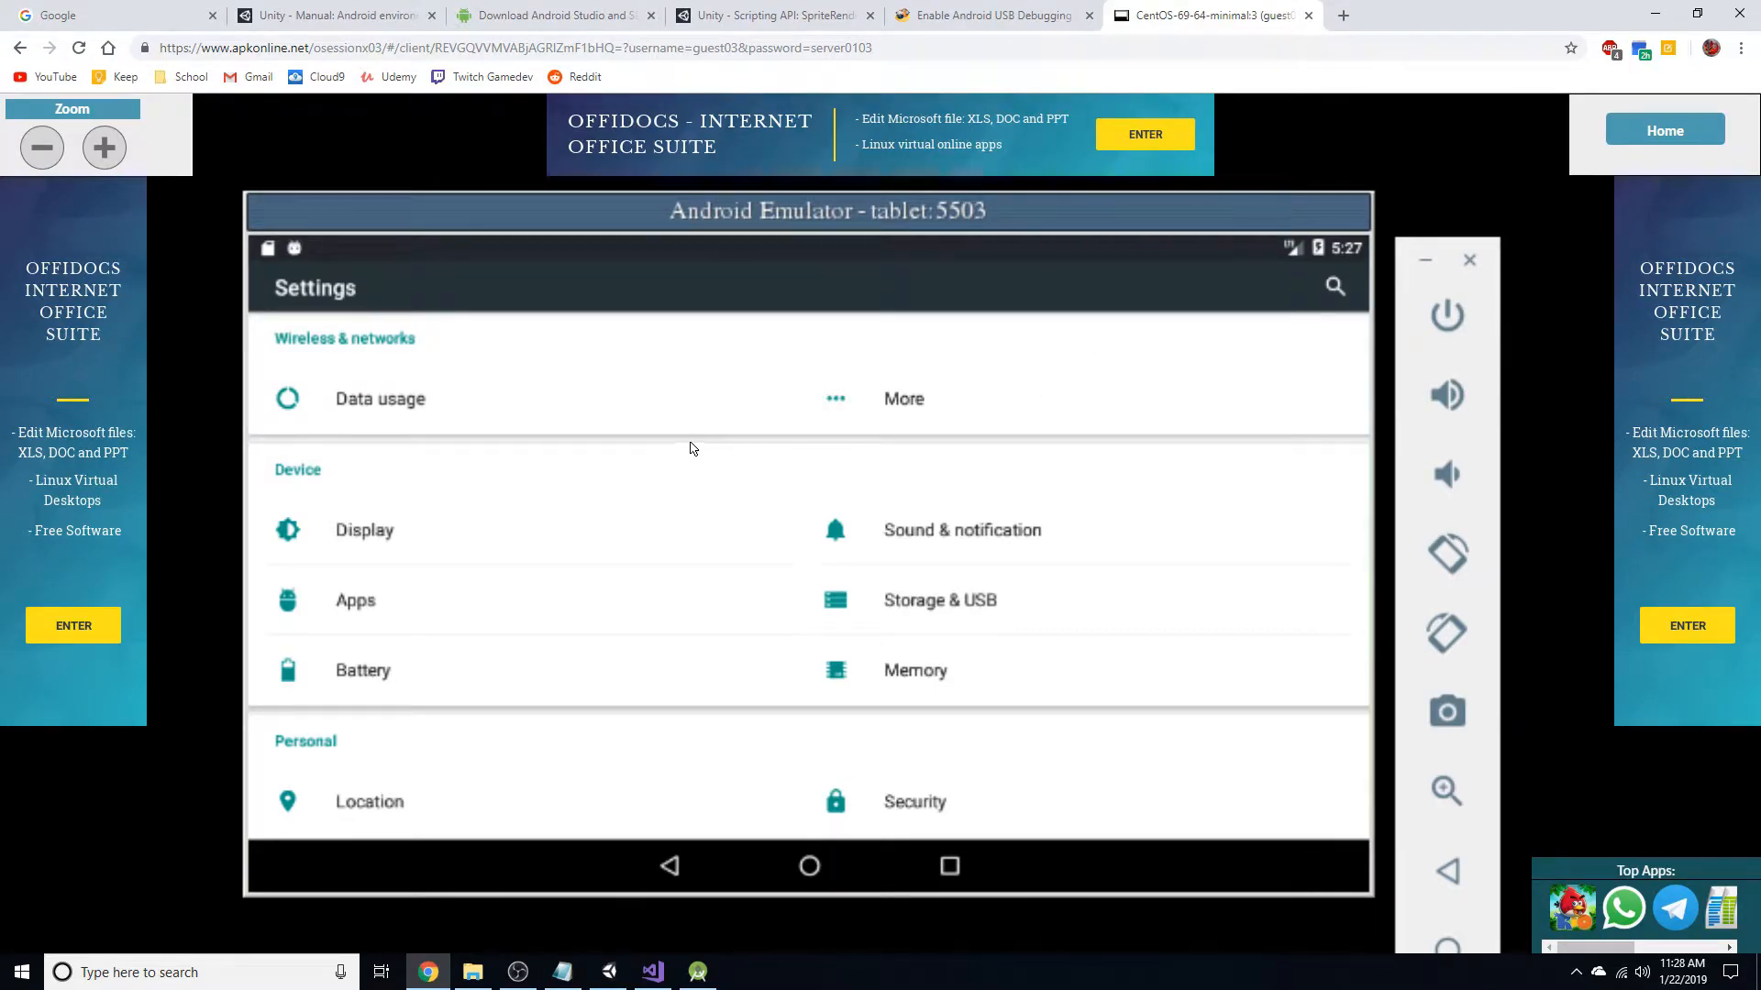
In the browser's Android emulator settings, open About emulated device and tap the Android version entry five times.
scroll(692, 449, down, 5)
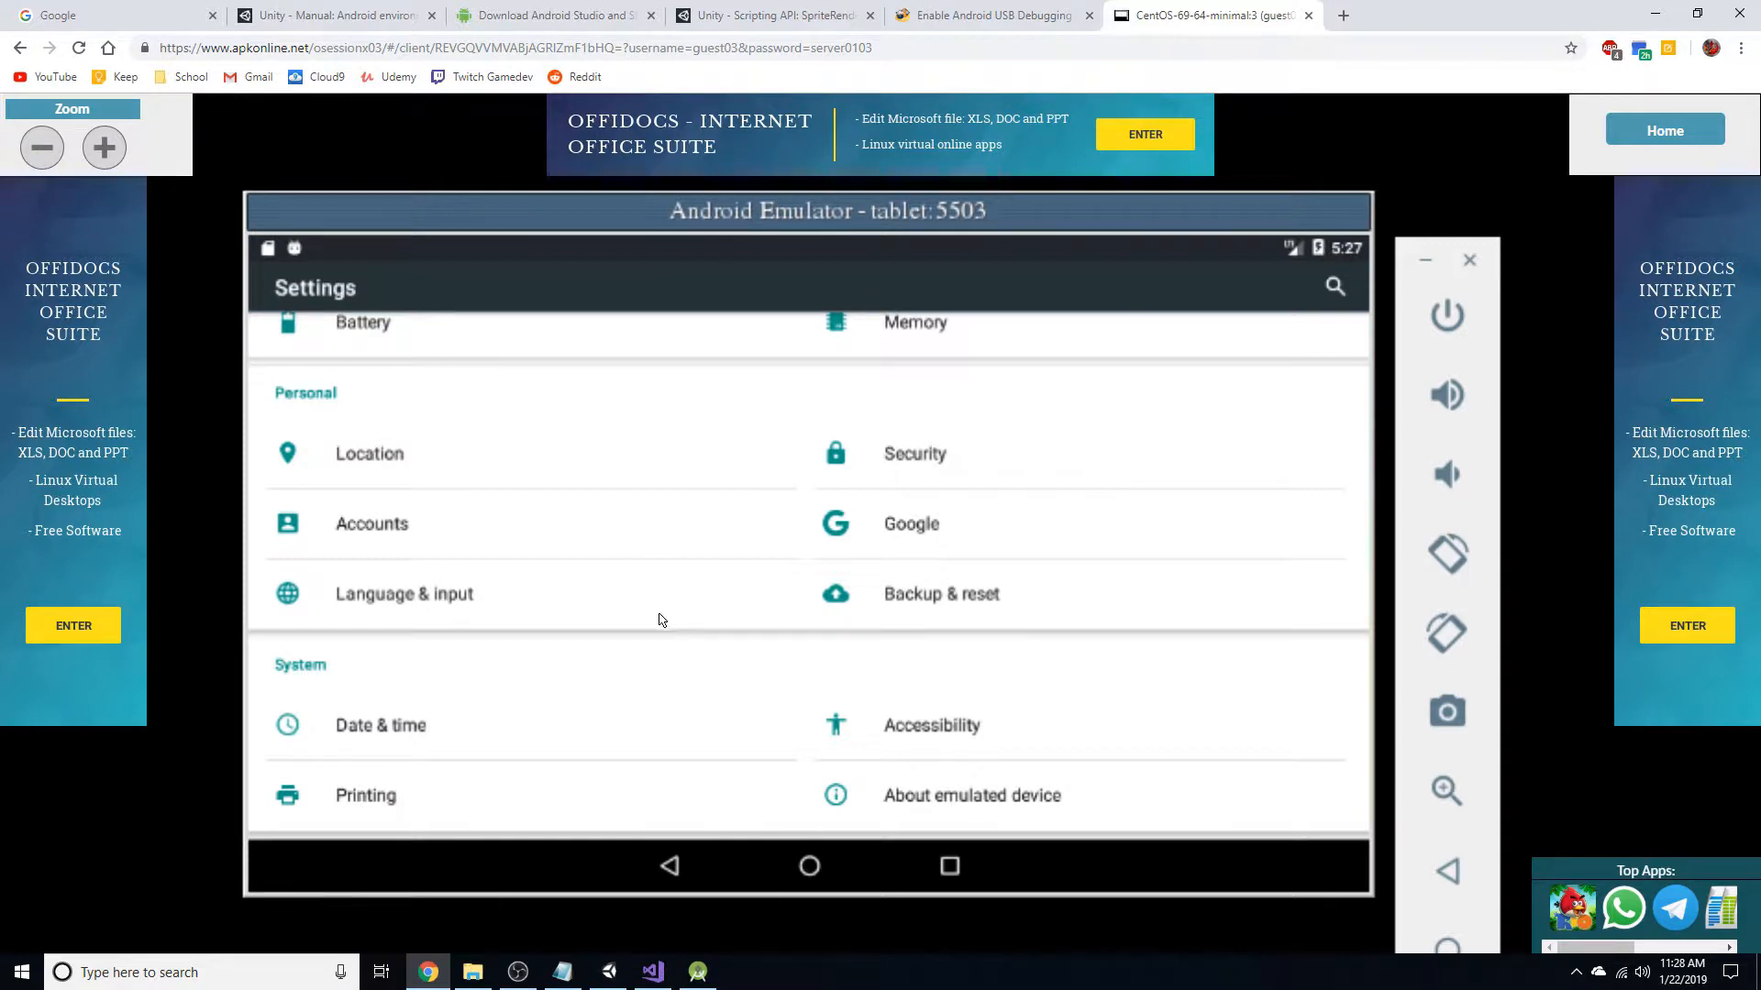
click(1001, 806)
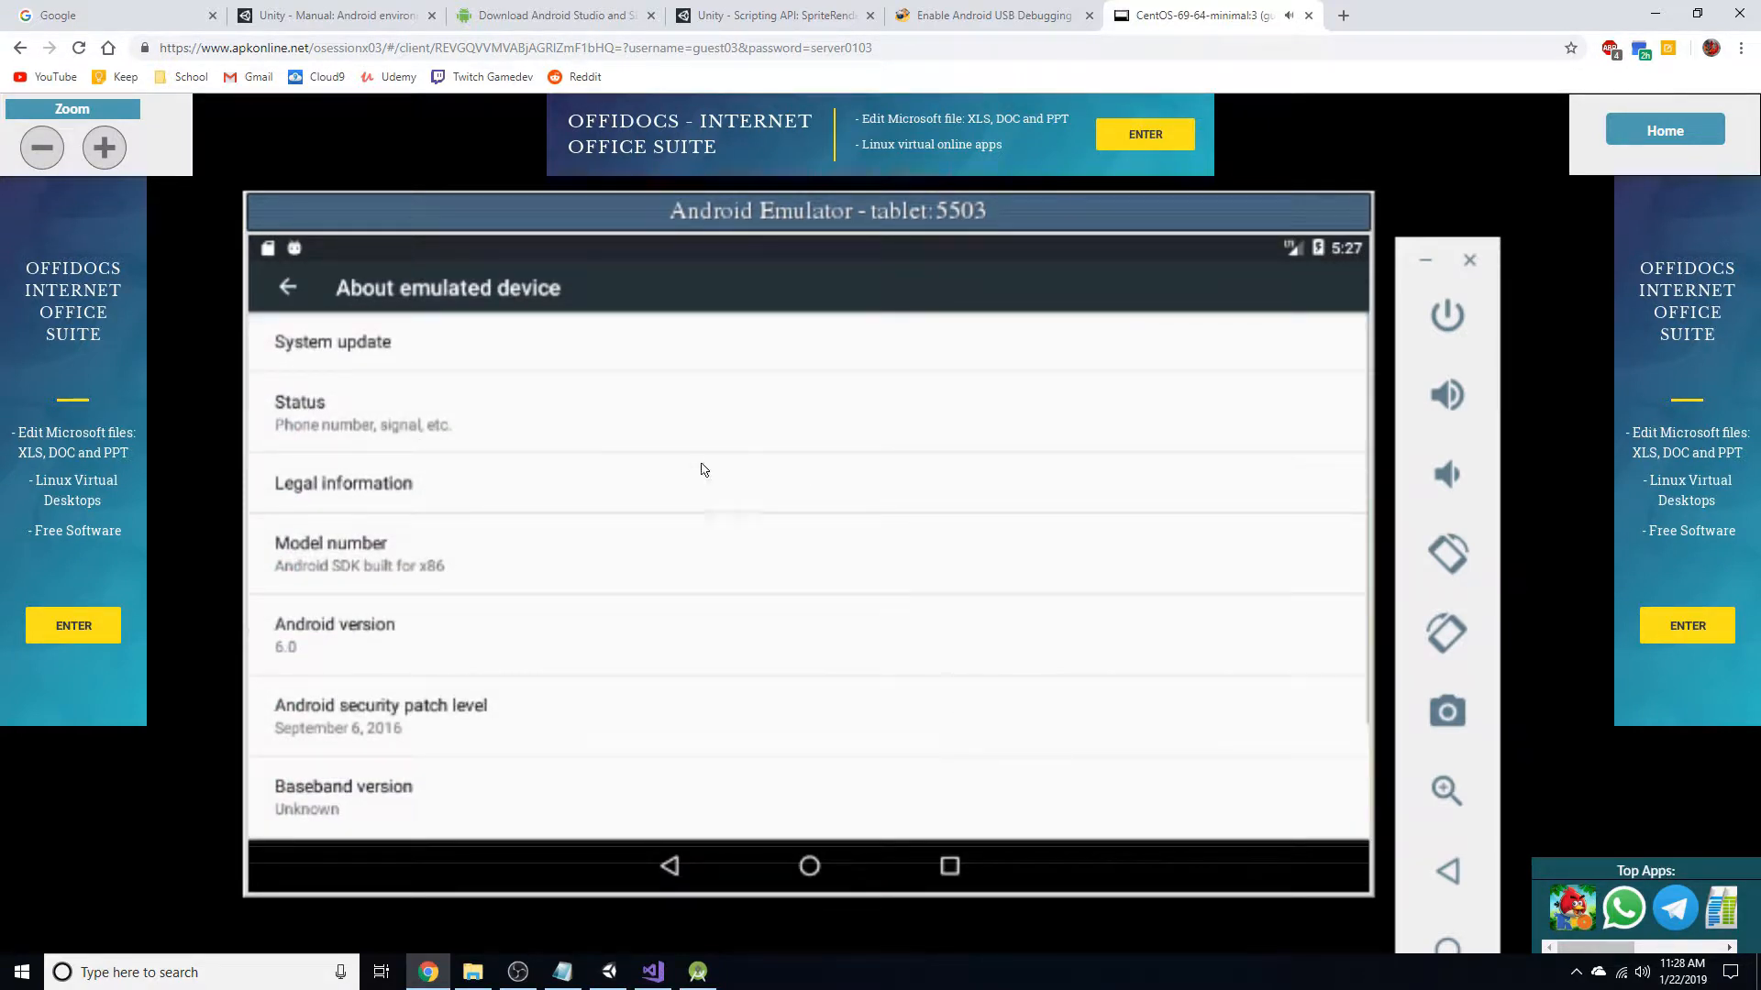
scroll(413, 642, down, 2)
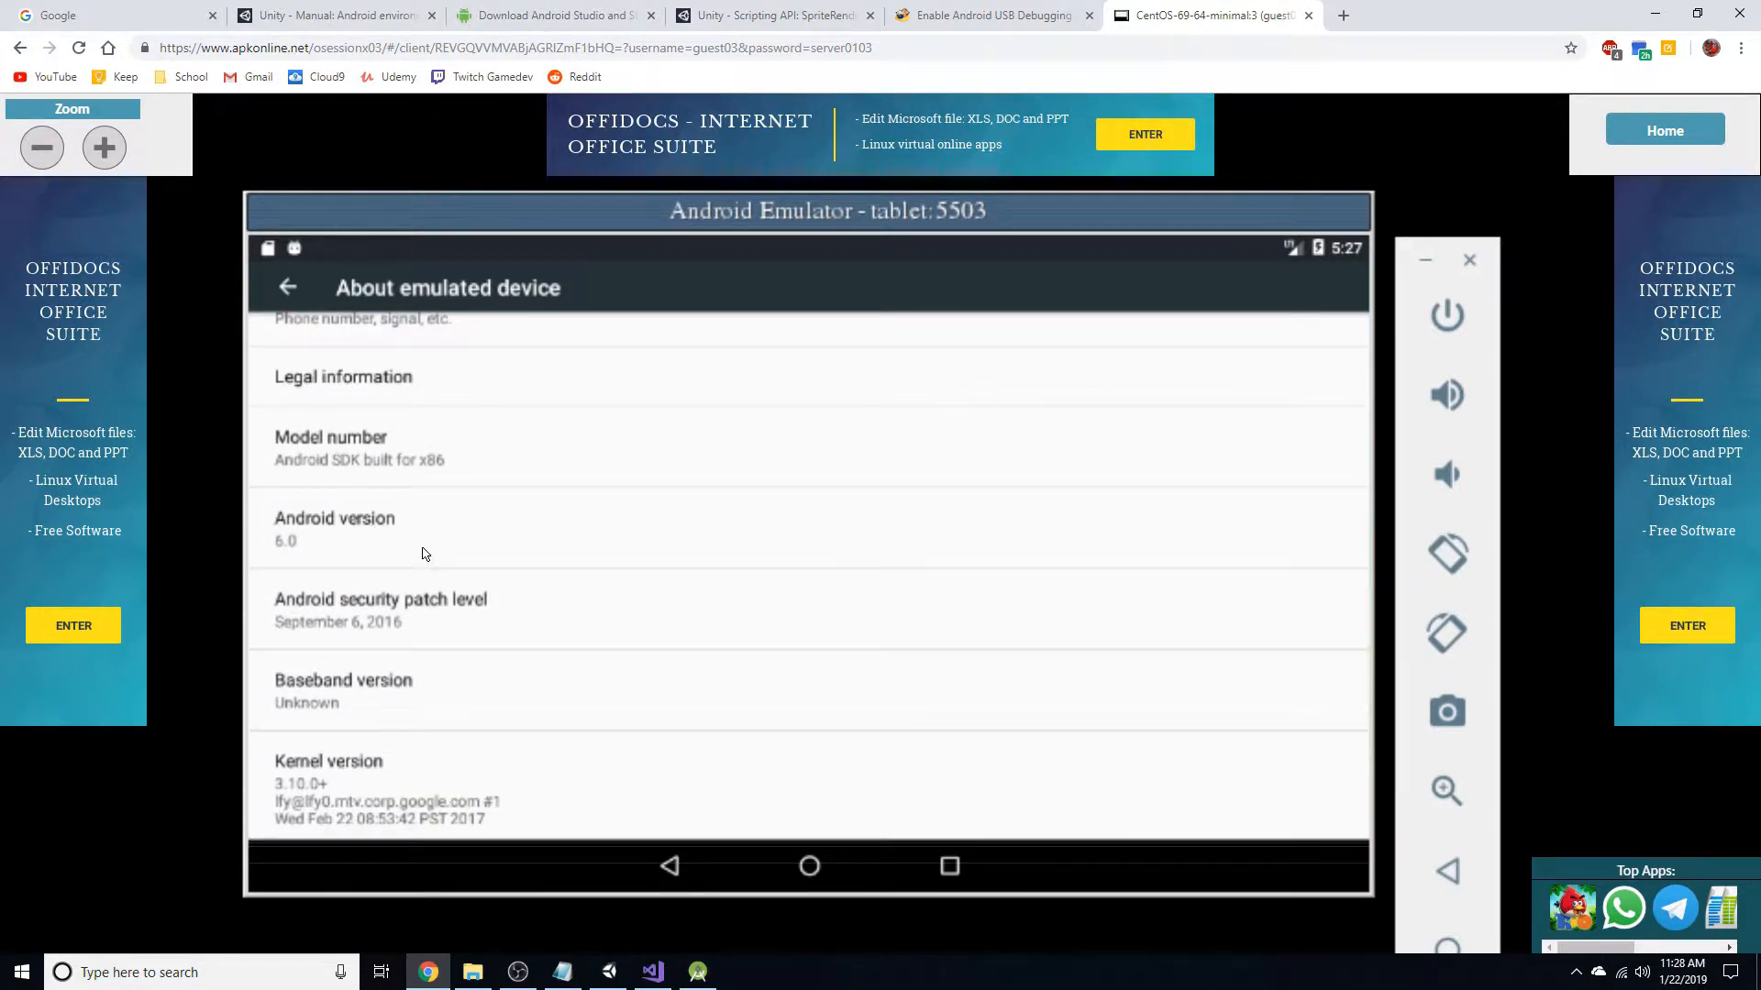
click(382, 546)
click(382, 547)
click(382, 547)
click(381, 546)
click(382, 546)
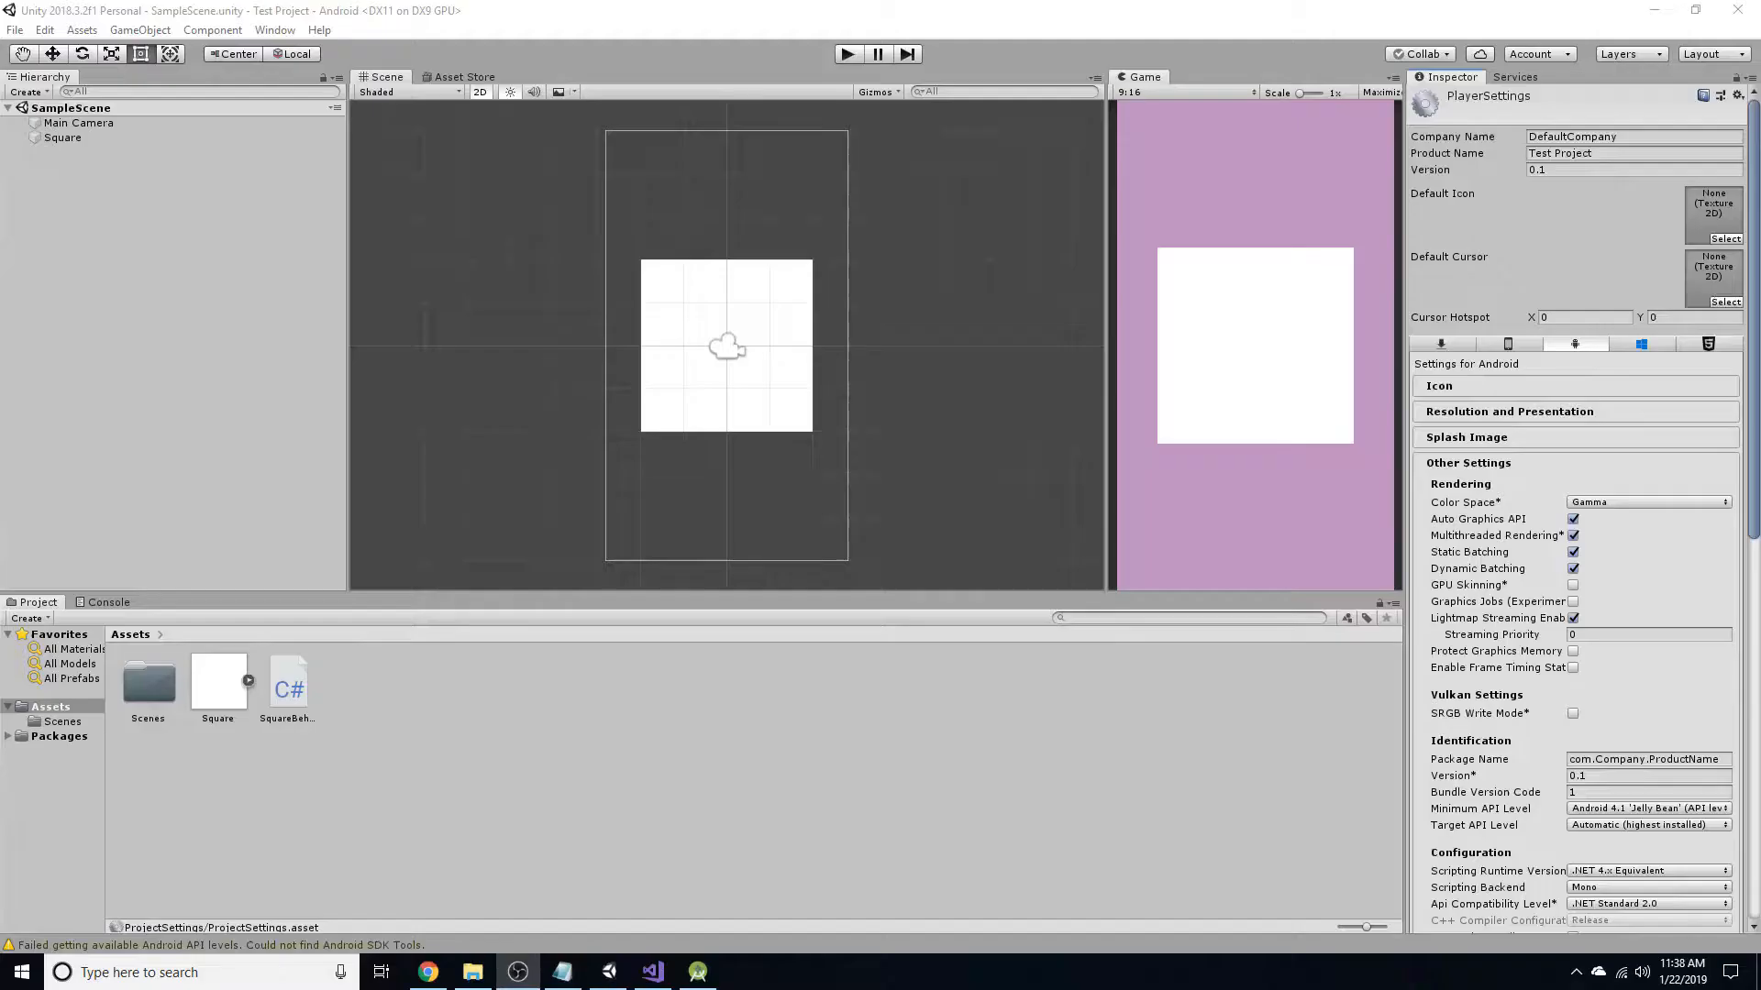
Set Unity's external Android SDK path to the local AppData\Local\Android\Sdk folder, and close Preferences and the TMP Importer.
click(44, 30)
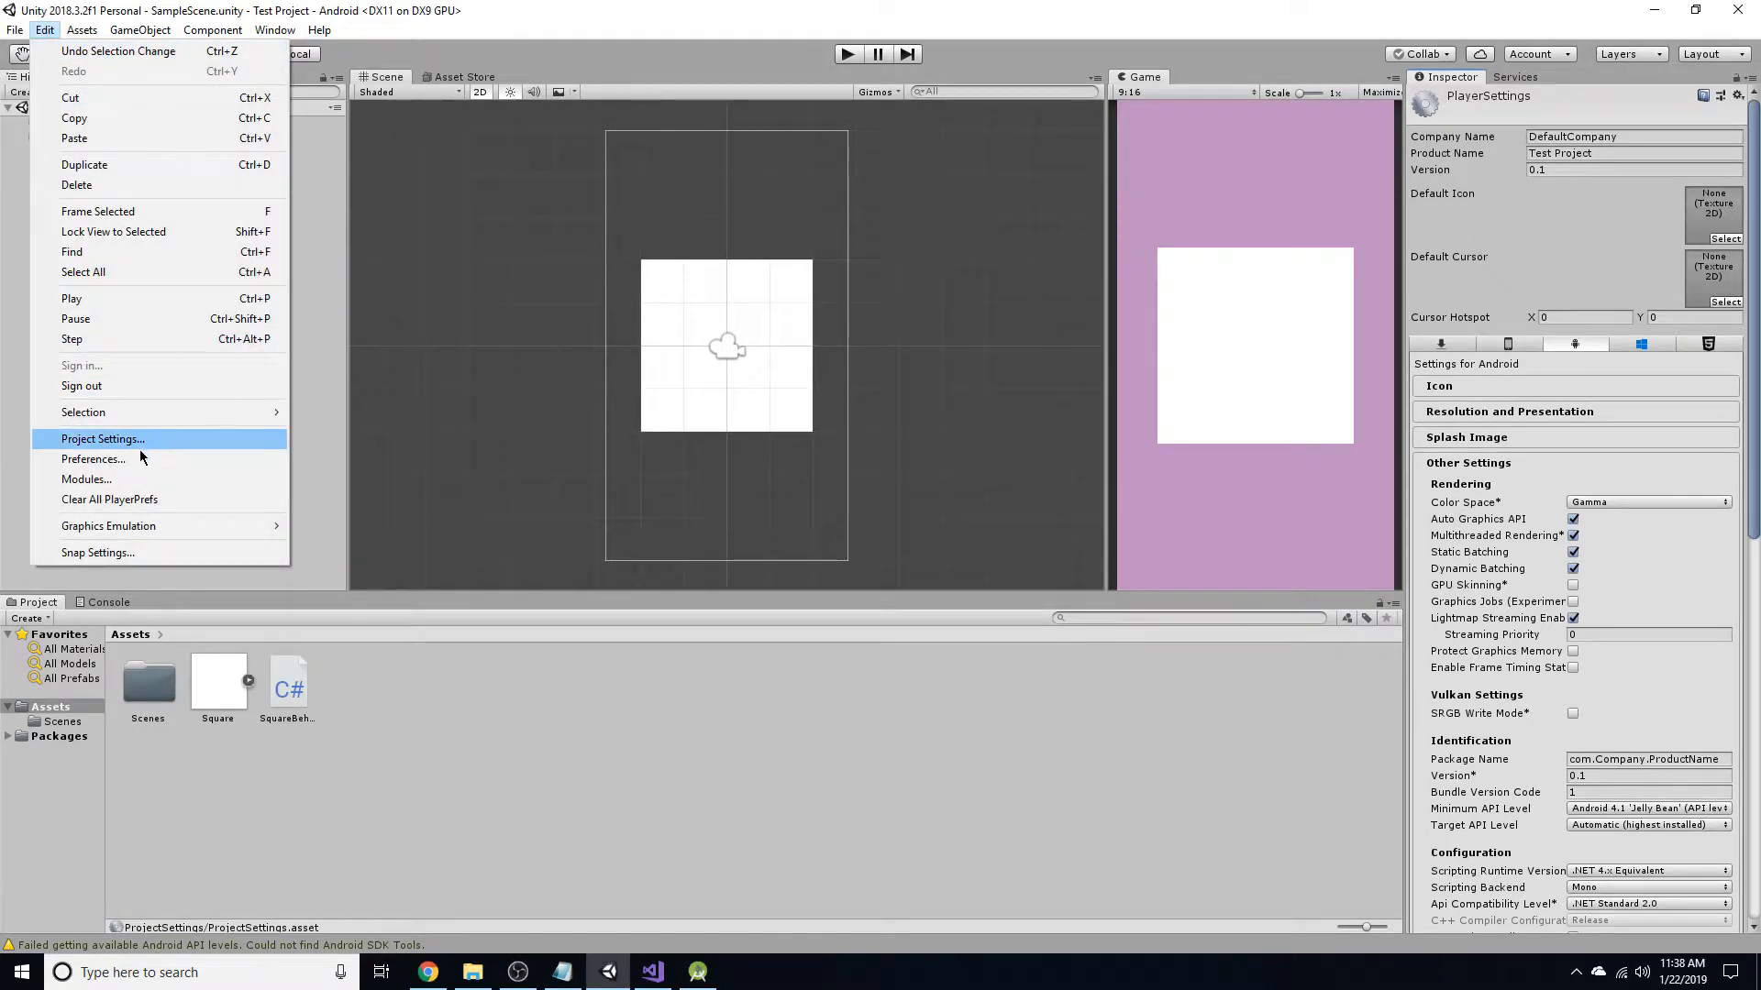
click(101, 459)
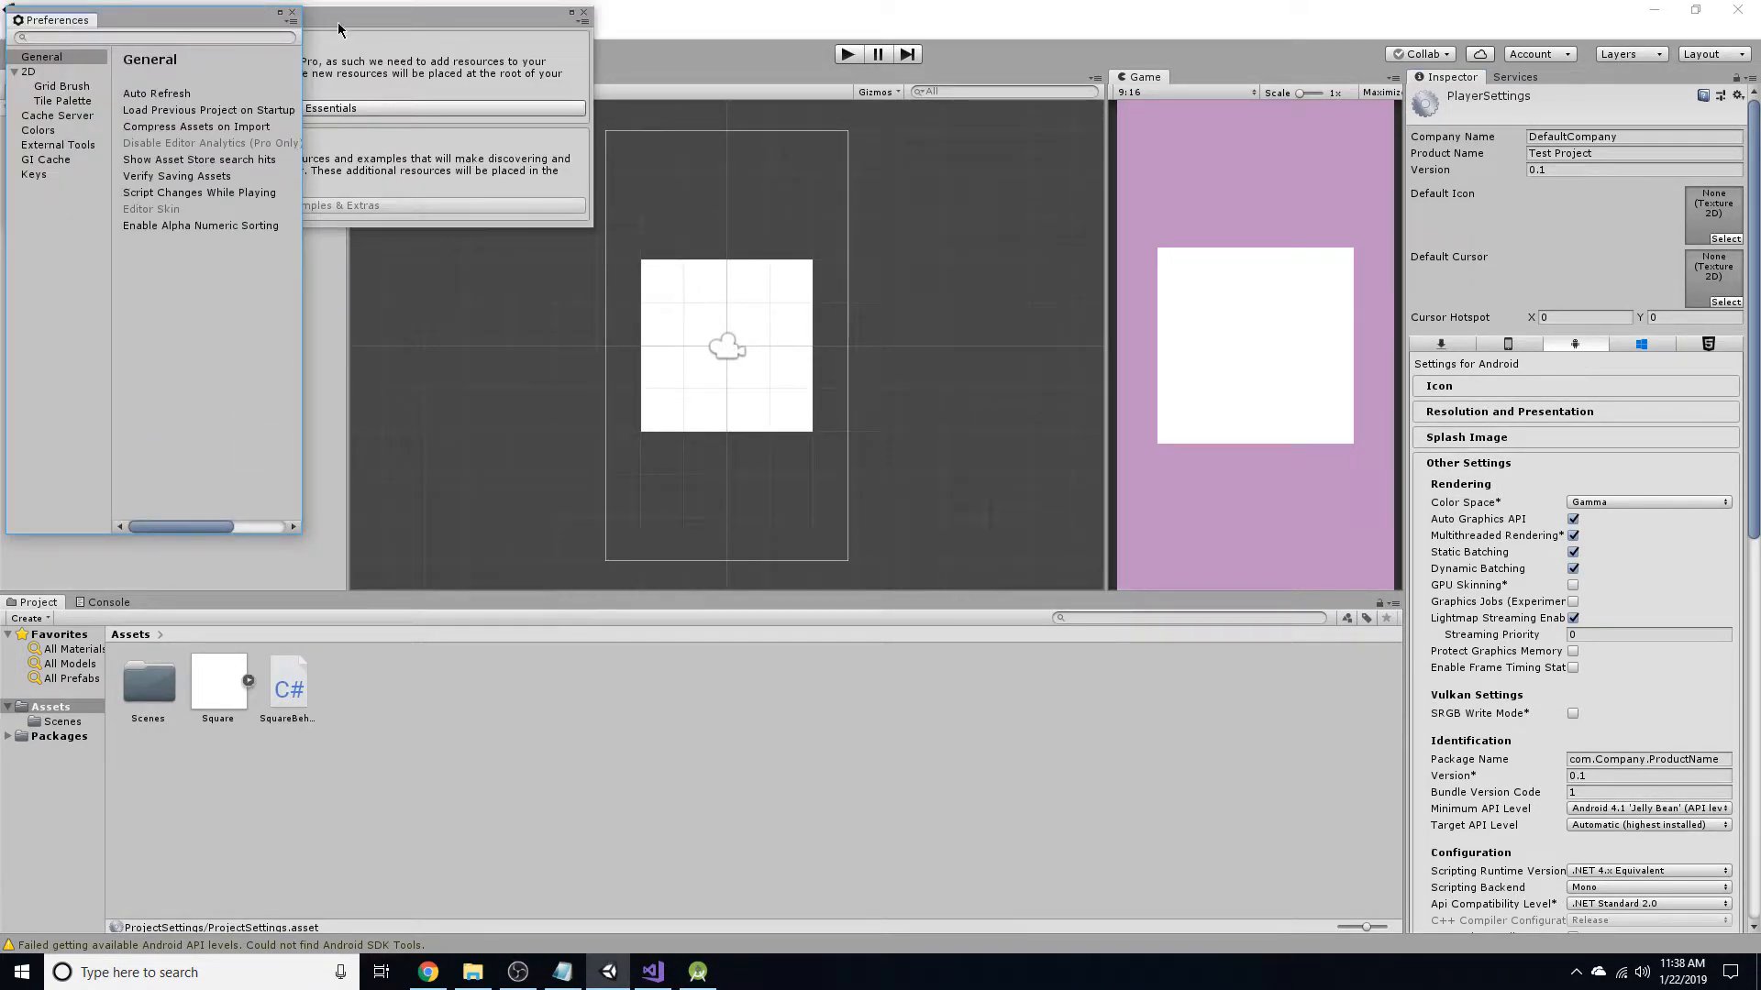
click(75, 146)
drag(293, 234, 558, 248)
click(328, 348)
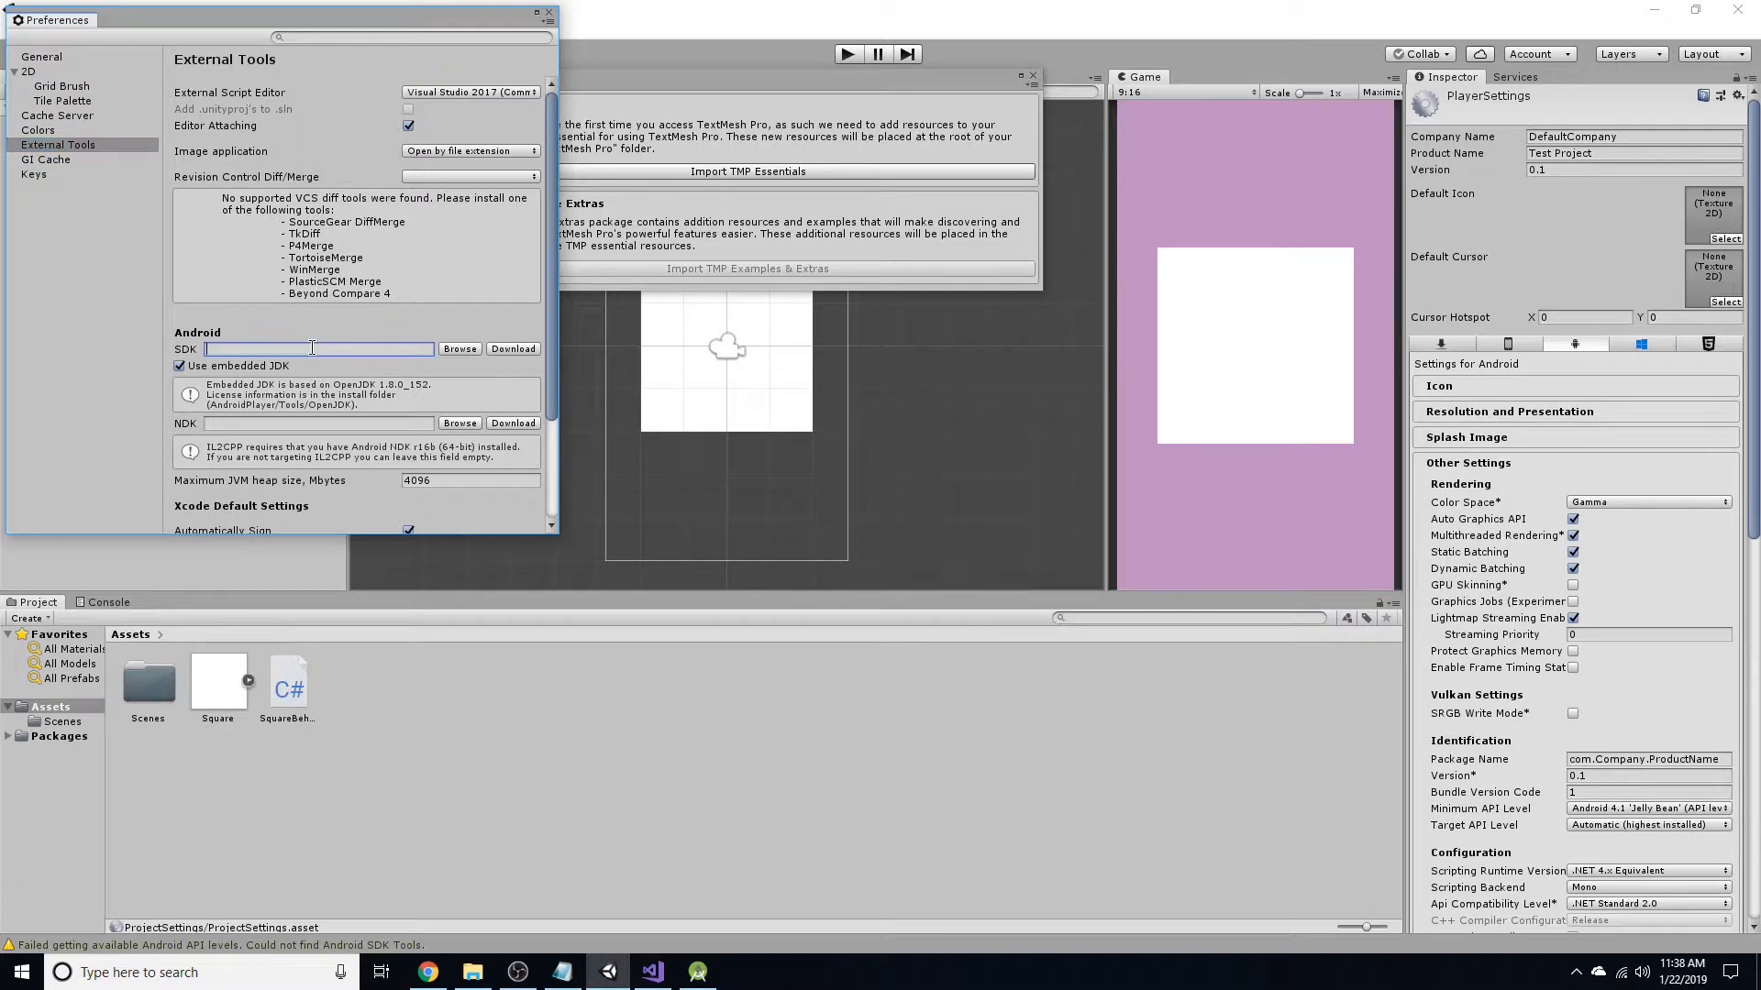
text(C:\Users\etred\AppData\Local\Android\Sdk)
scroll(456, 390, down, 3)
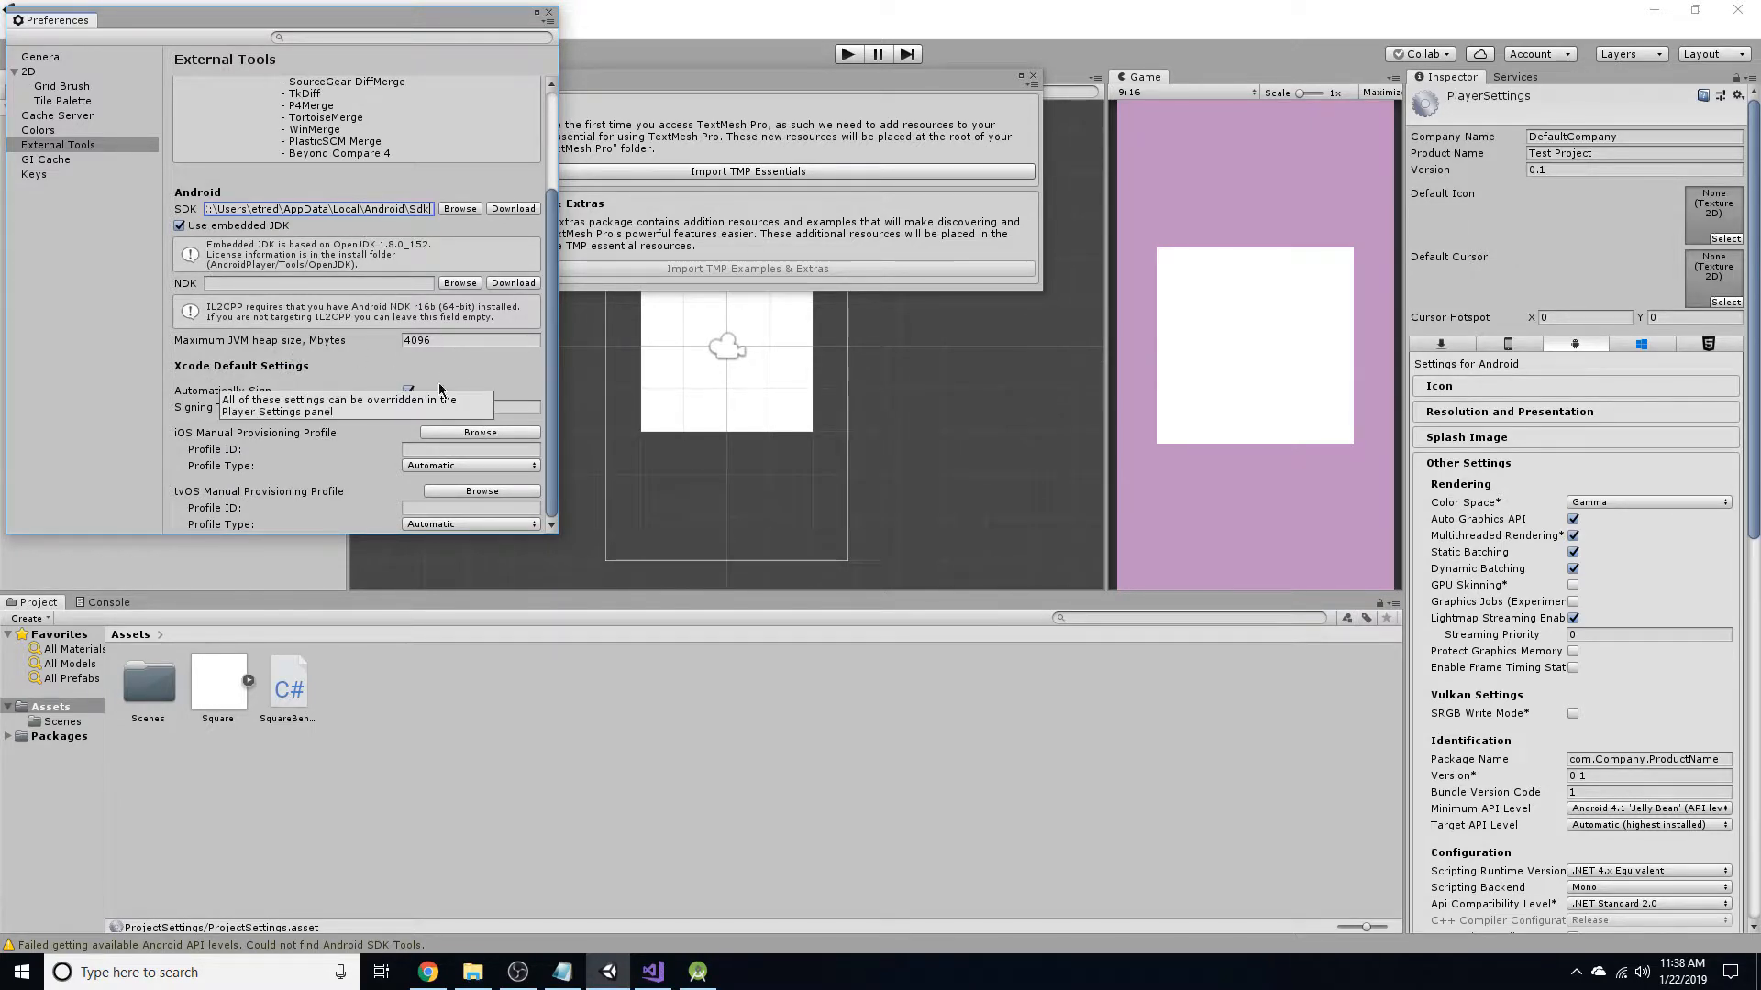
click(548, 12)
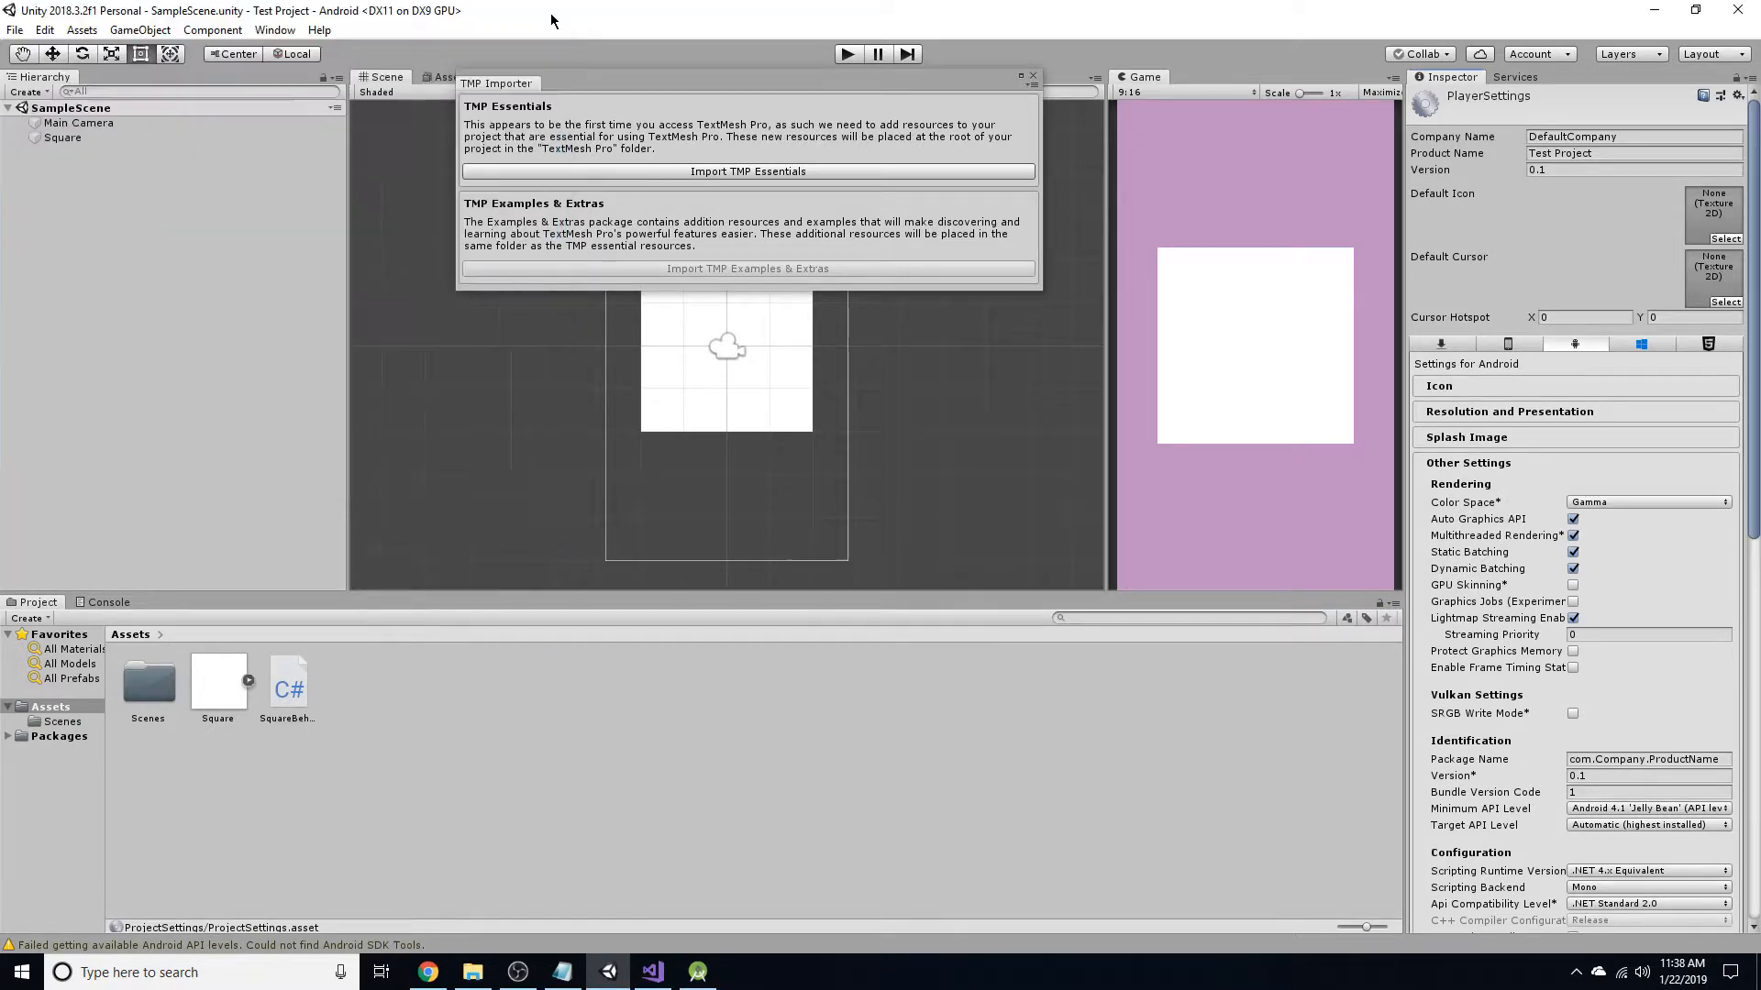
click(1031, 76)
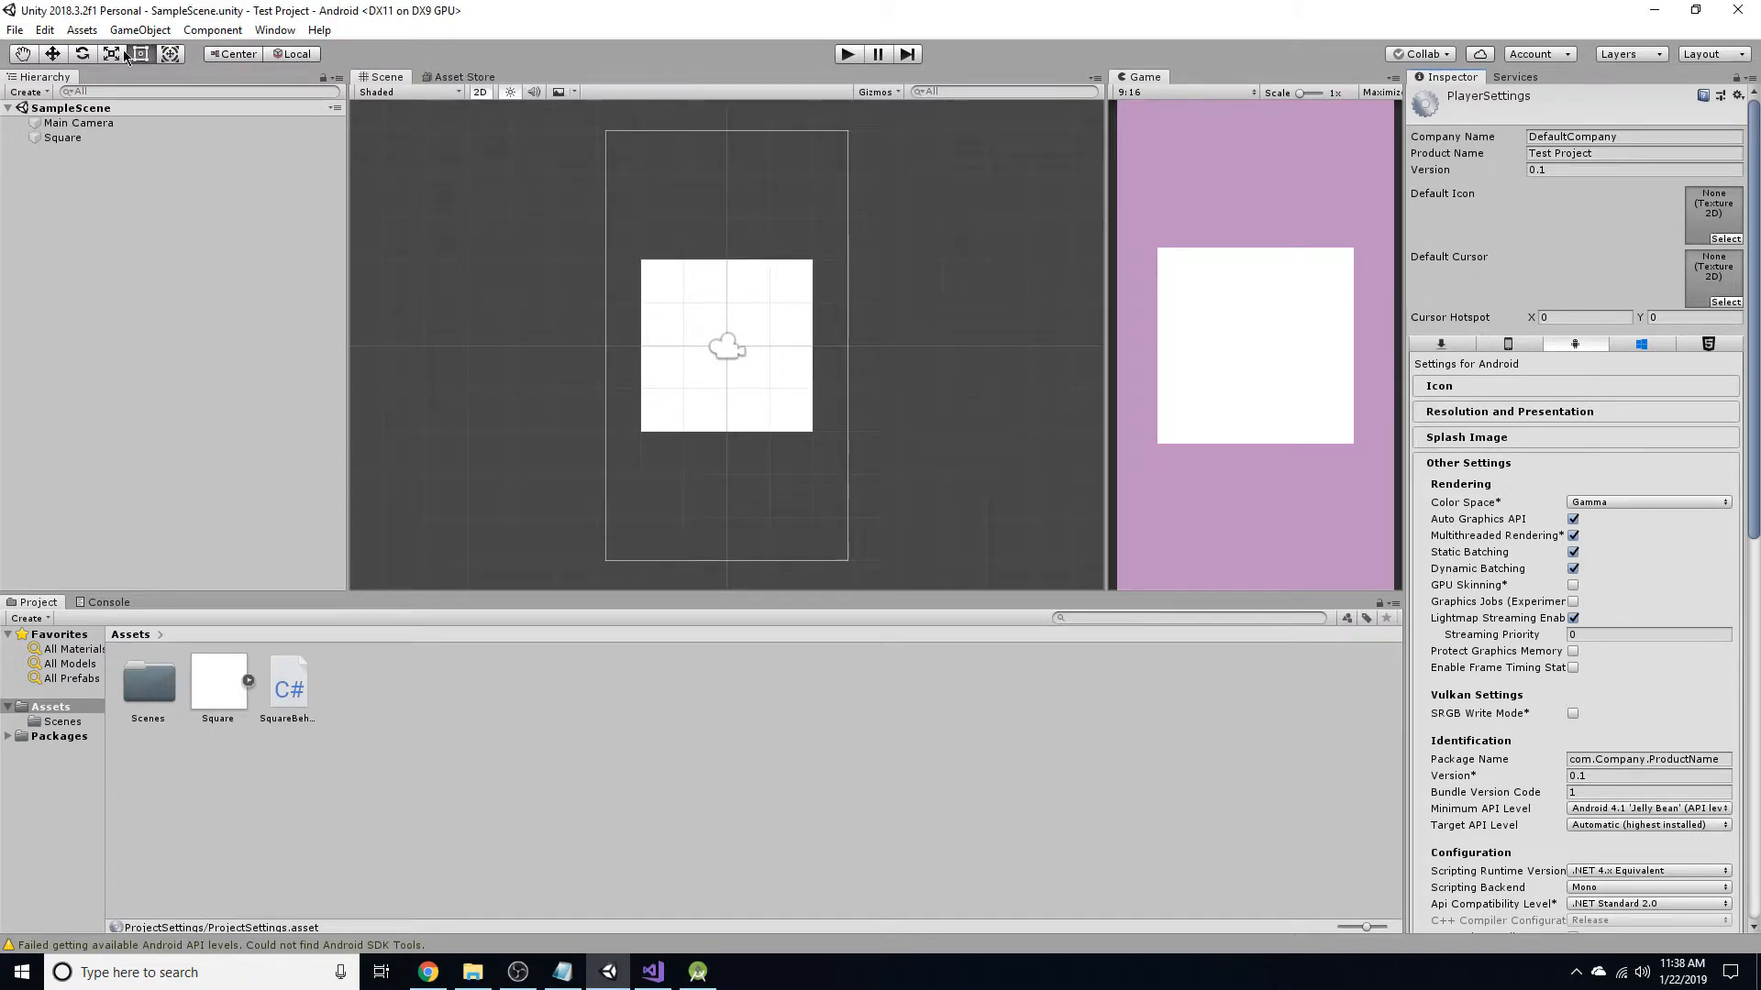
Set the Android player's company name to the author's handle, product name to Color, and package name to com.<company name>.Color.
click(15, 29)
click(57, 210)
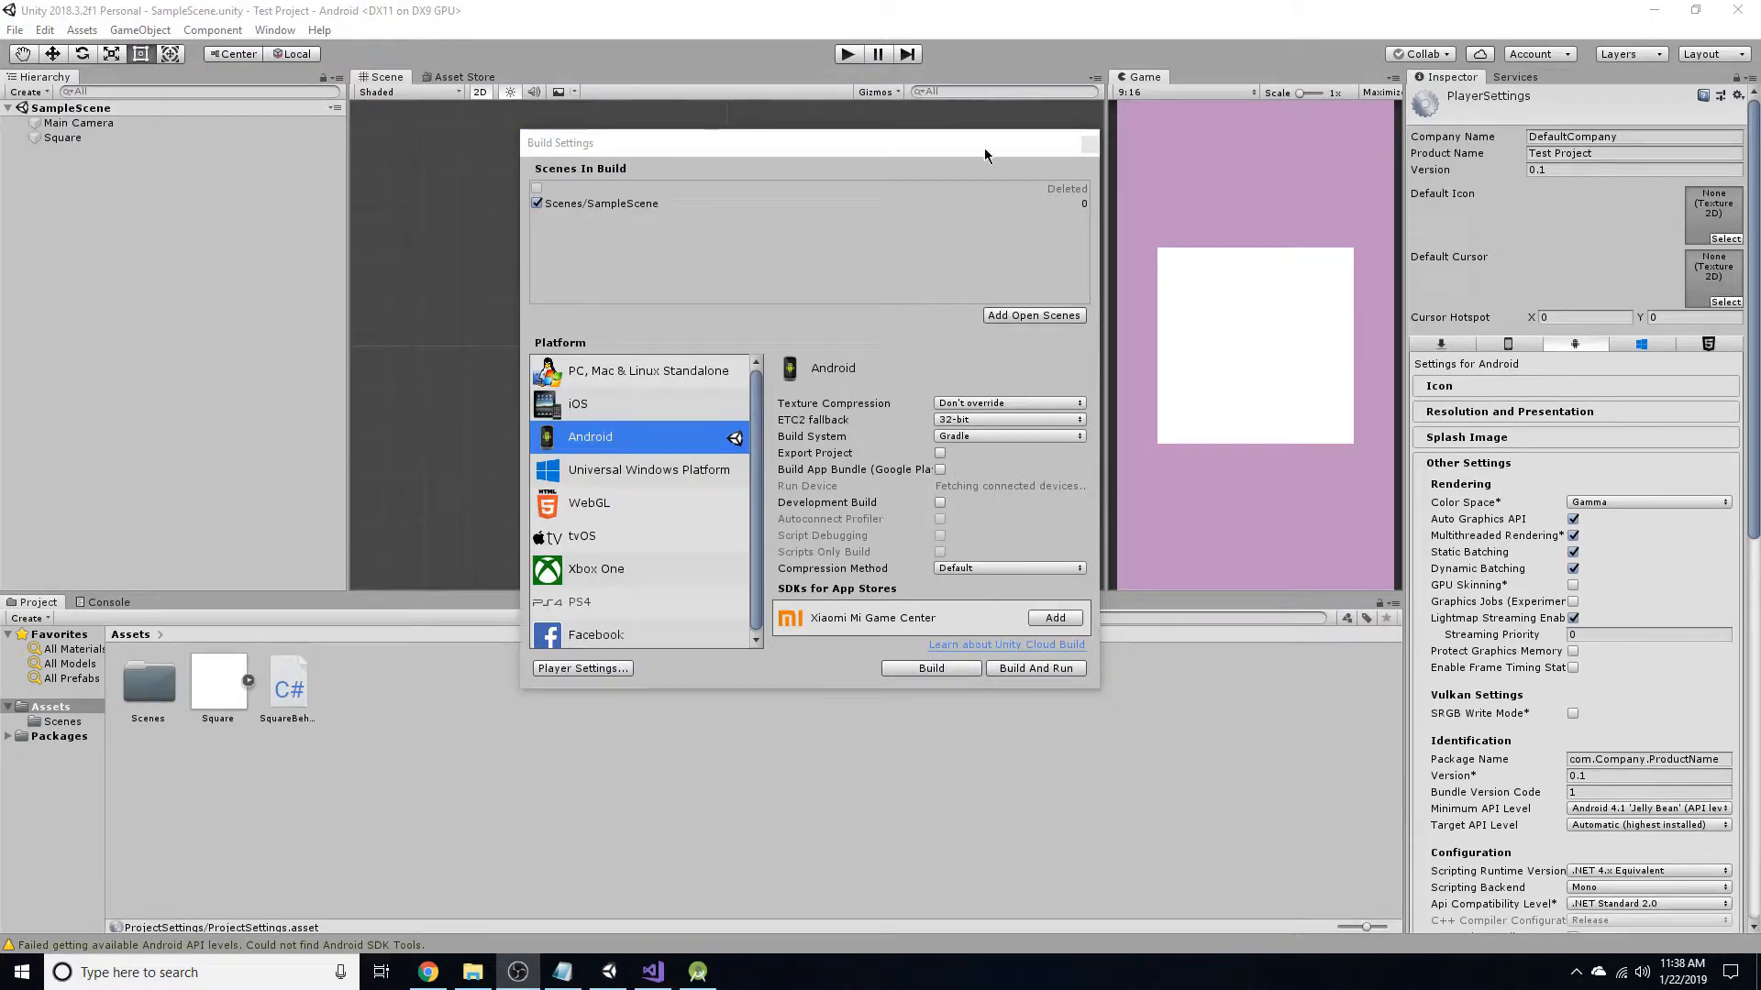
drag(821, 147, 775, 144)
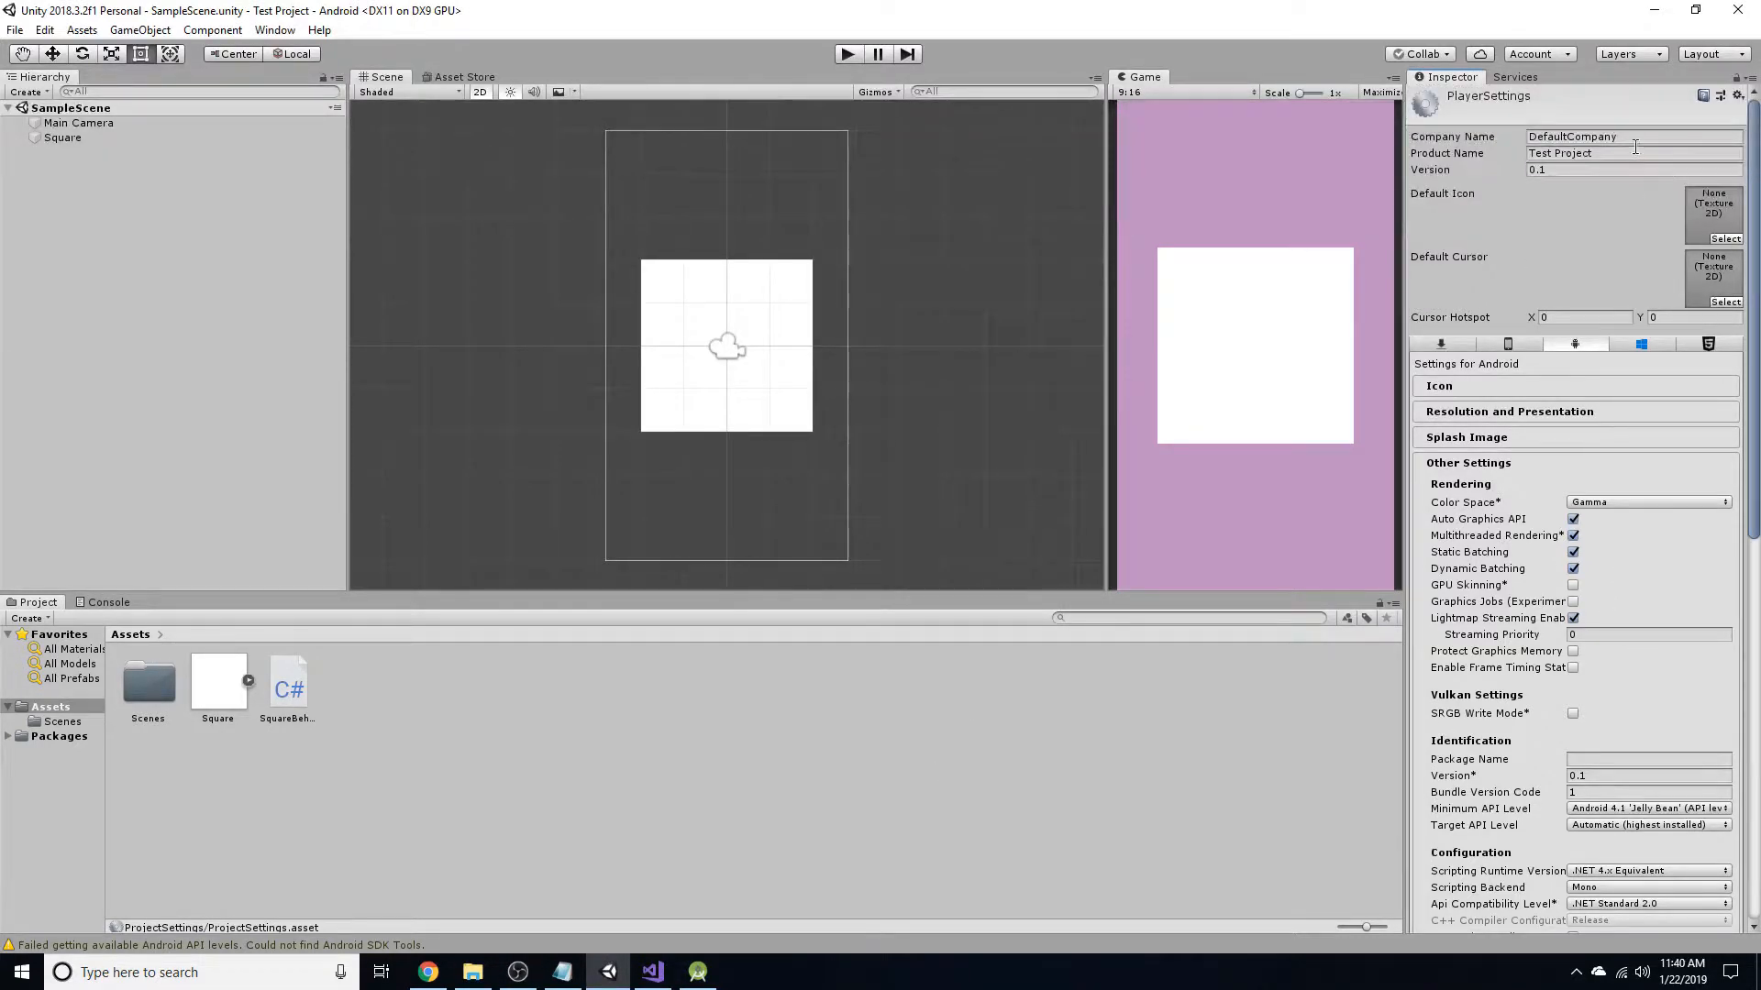
click(1635, 148)
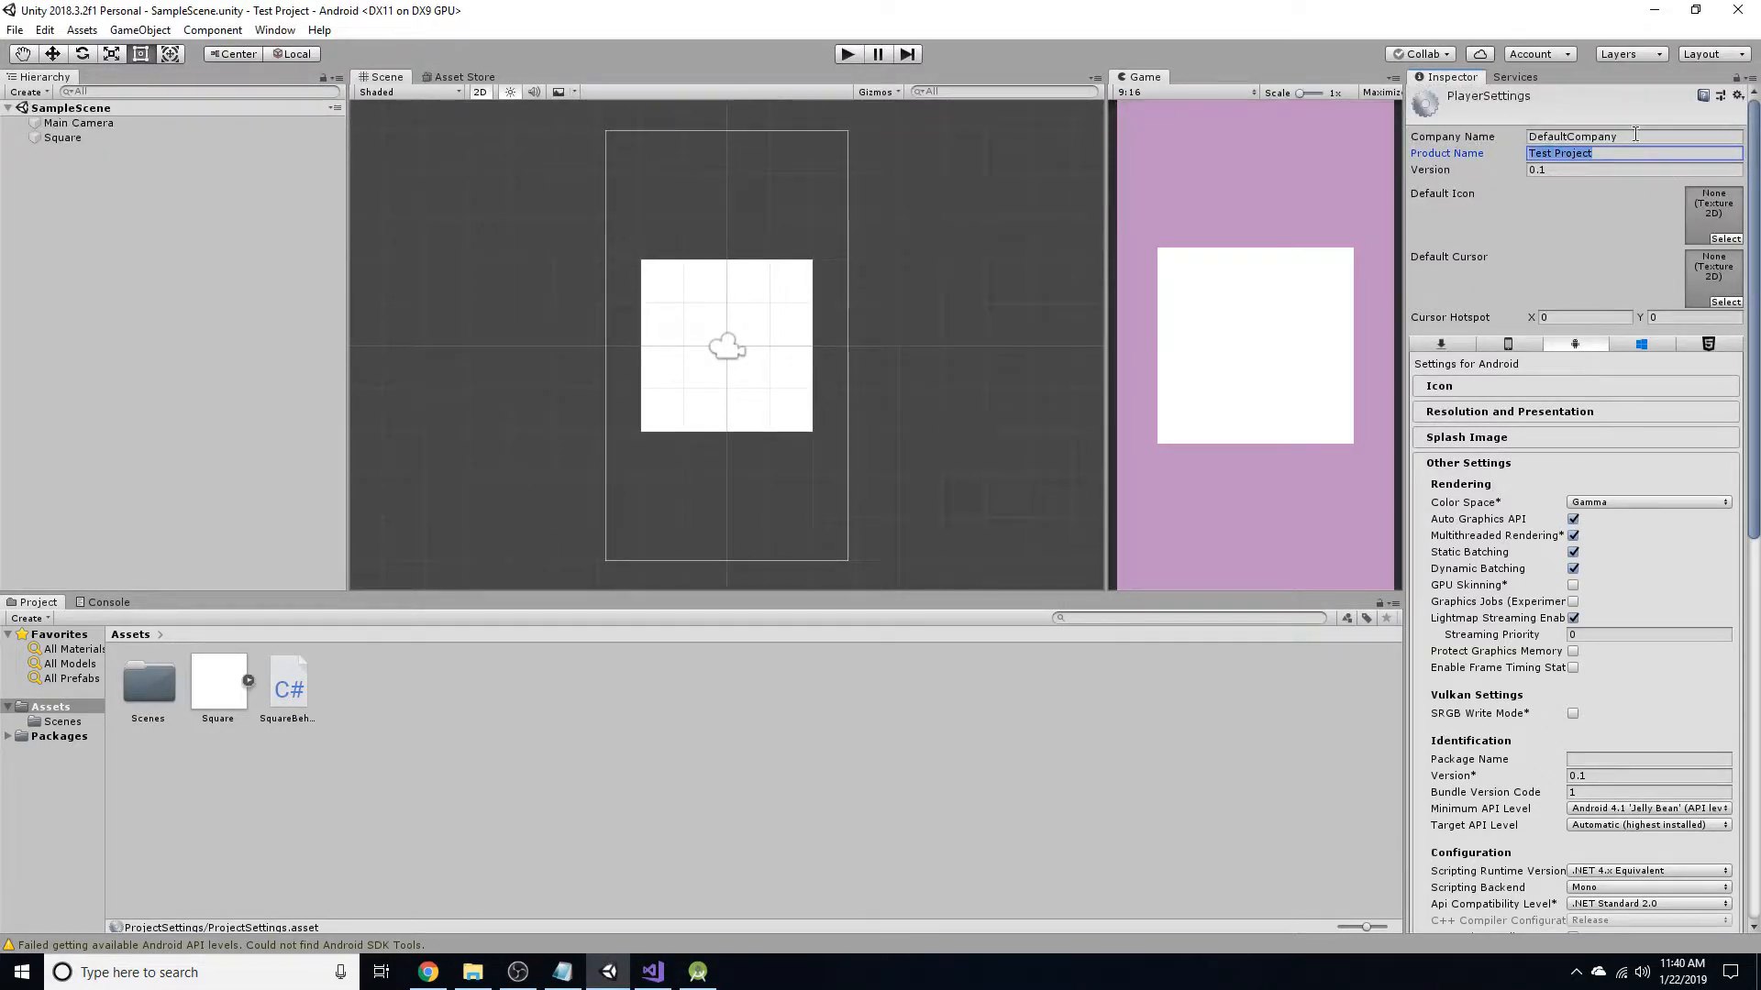
click(1635, 134)
text(Et)
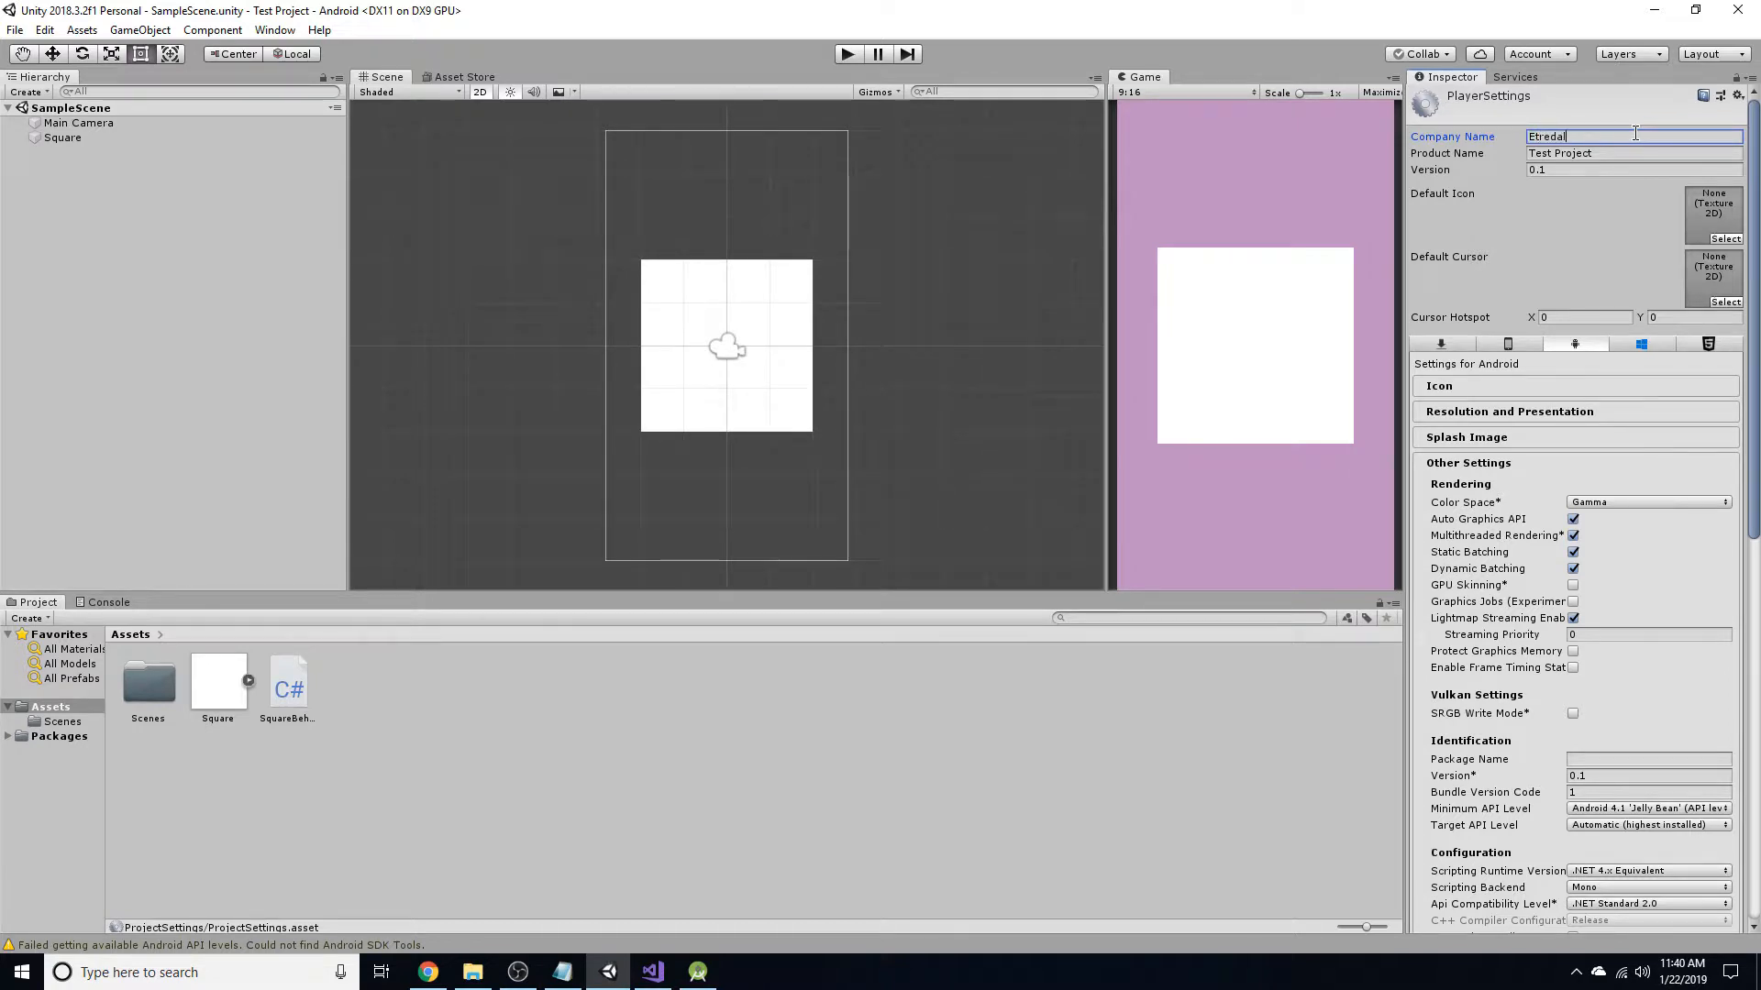
text(redal)
key(Tab)
text(lor)
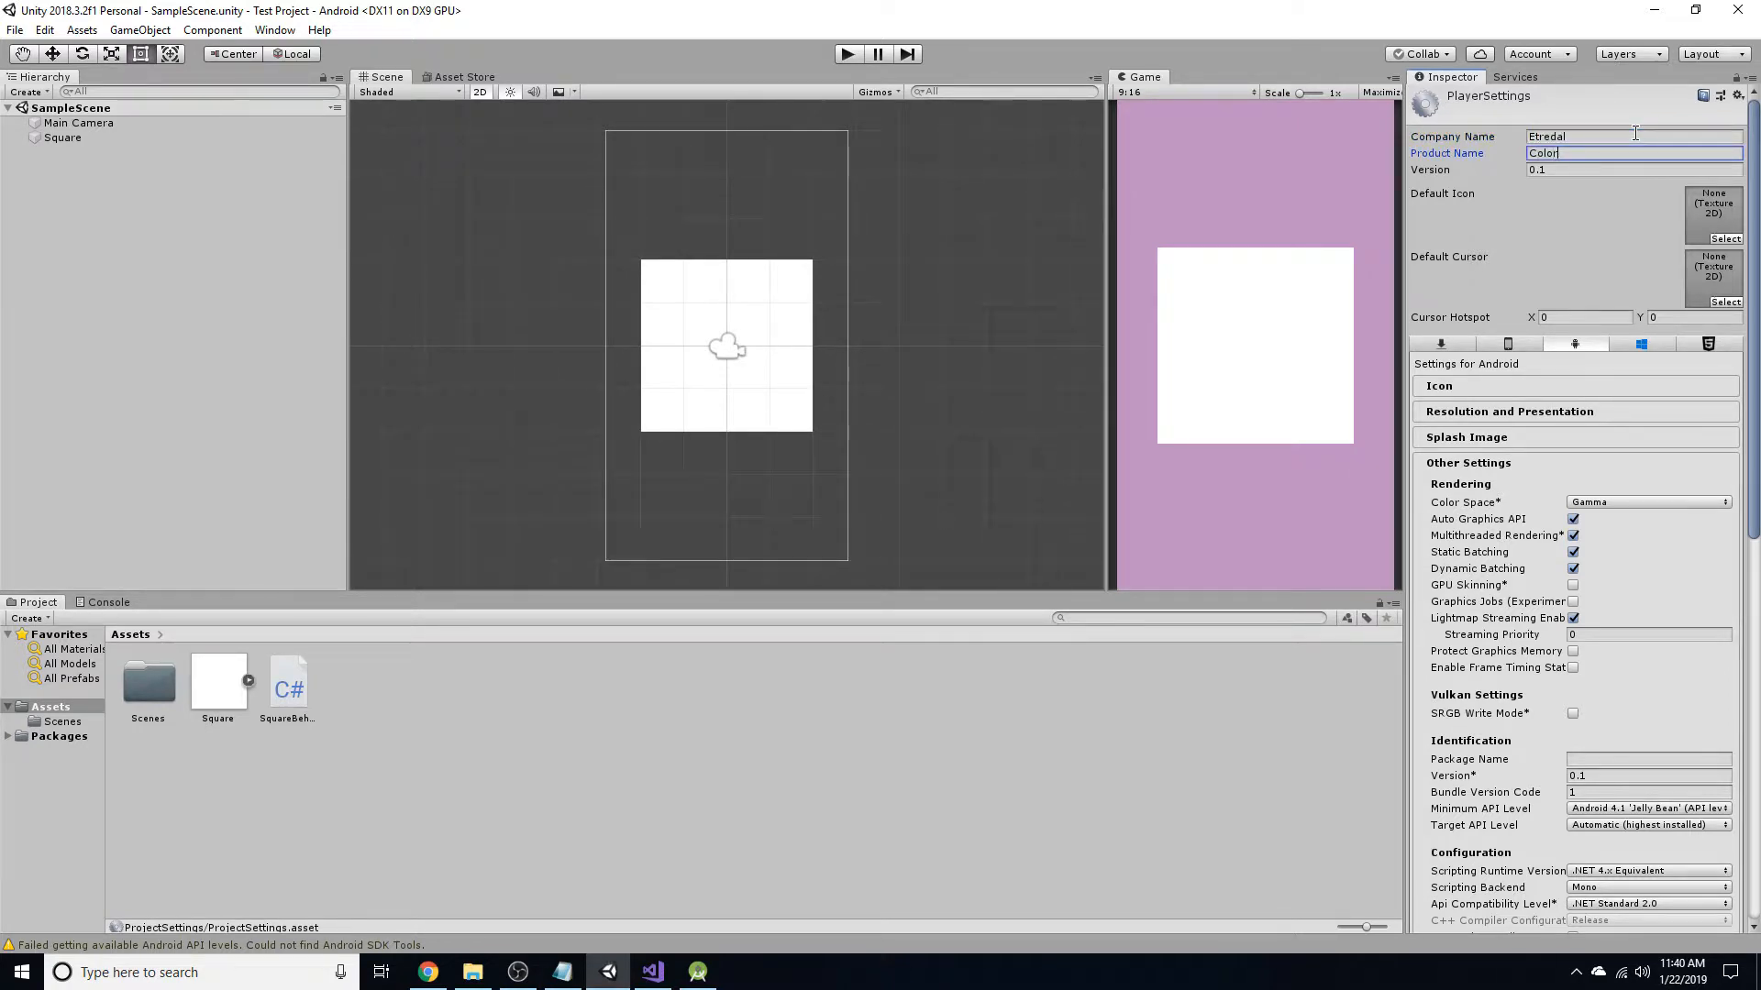
click(1601, 760)
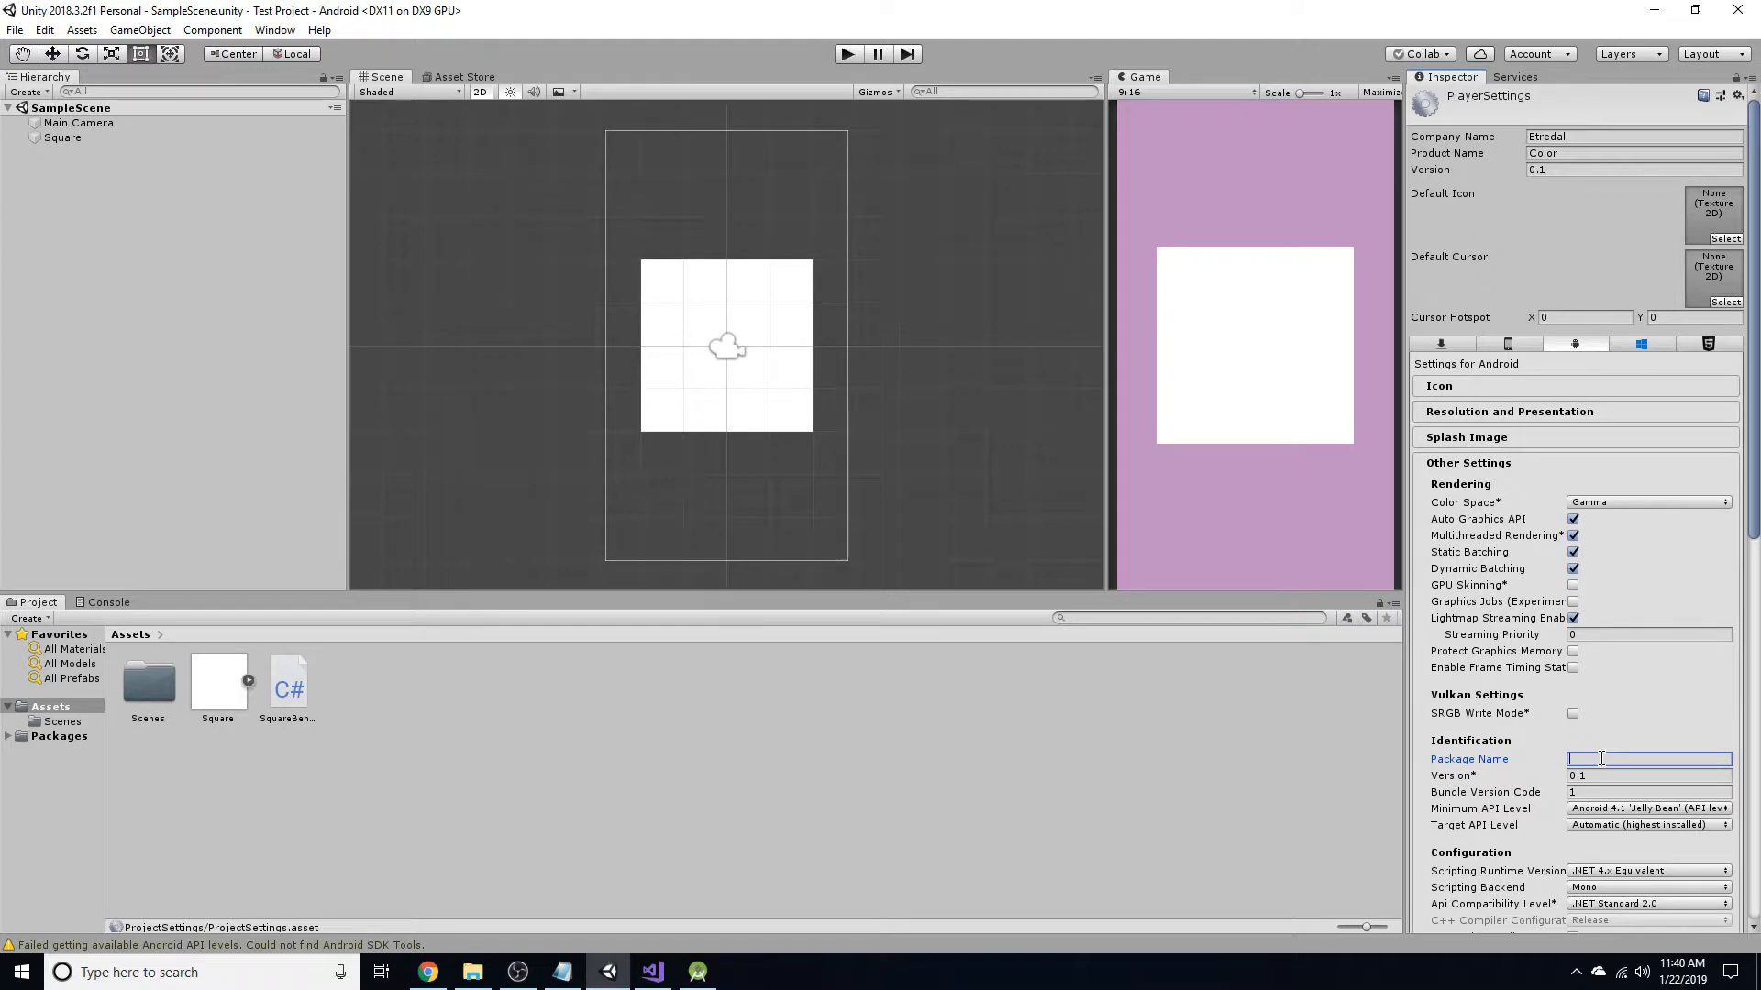
text(com.Etredal.Color)
Start Build And Run for Android, and create and open a folder named "Exports for Android" inside Games for the output.
click(15, 29)
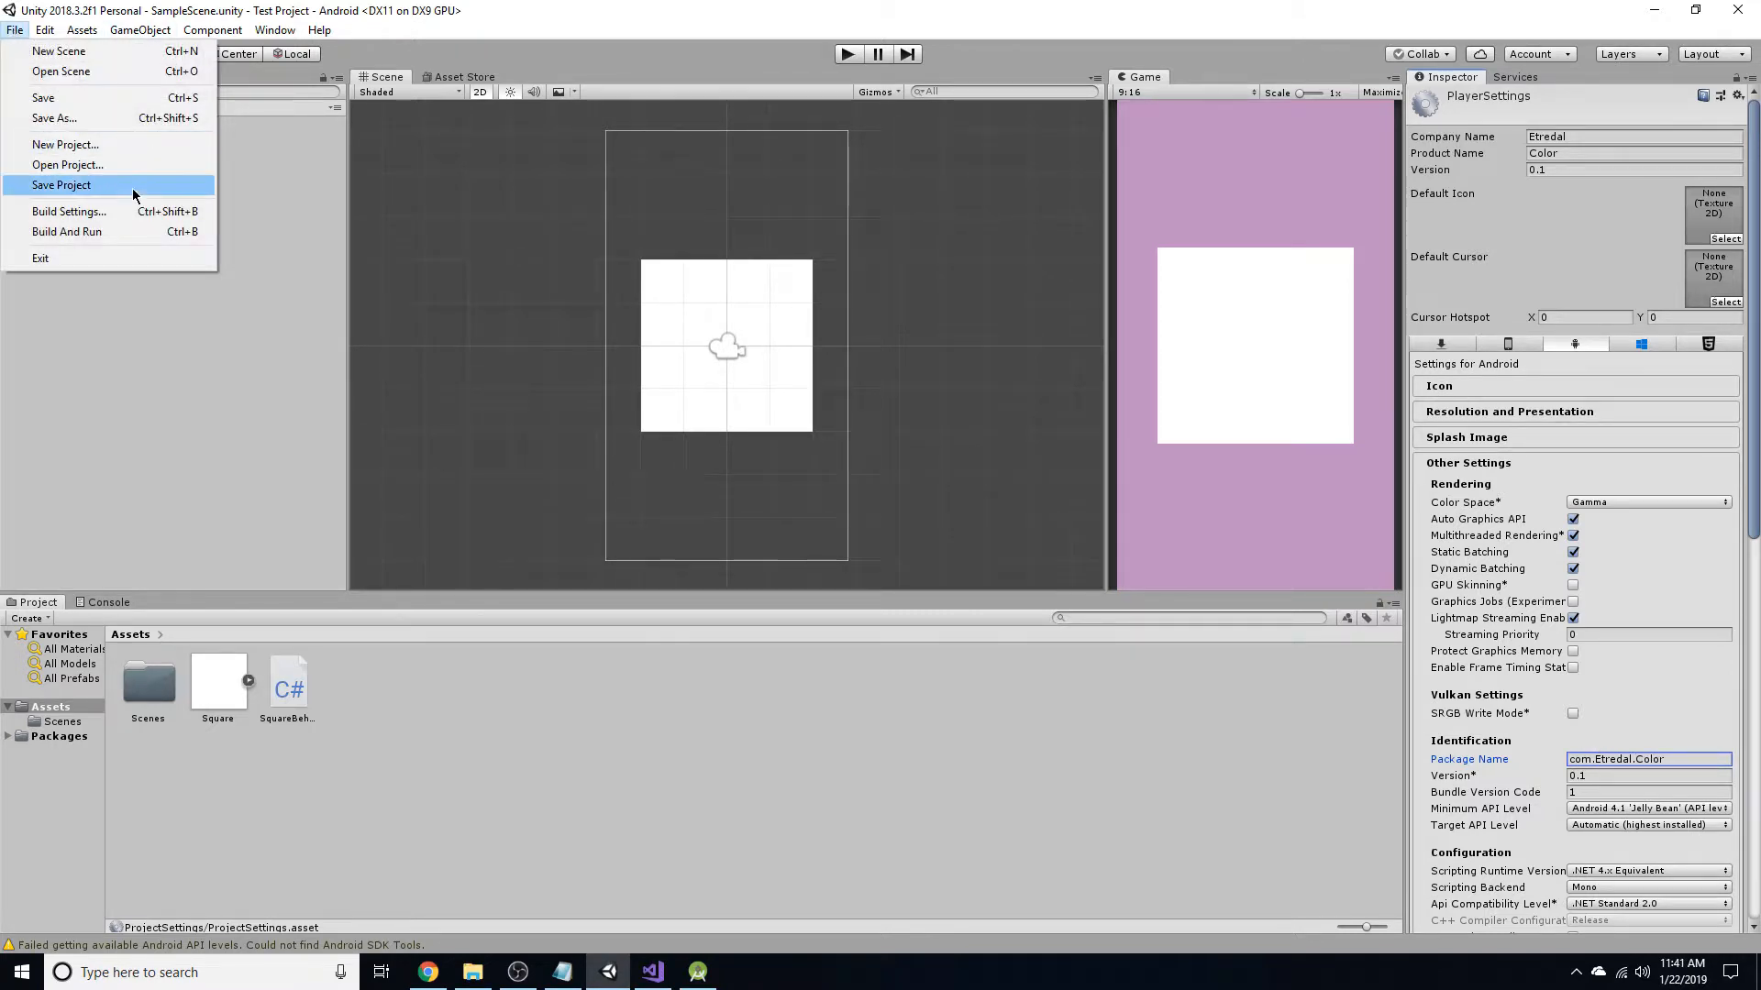
click(69, 211)
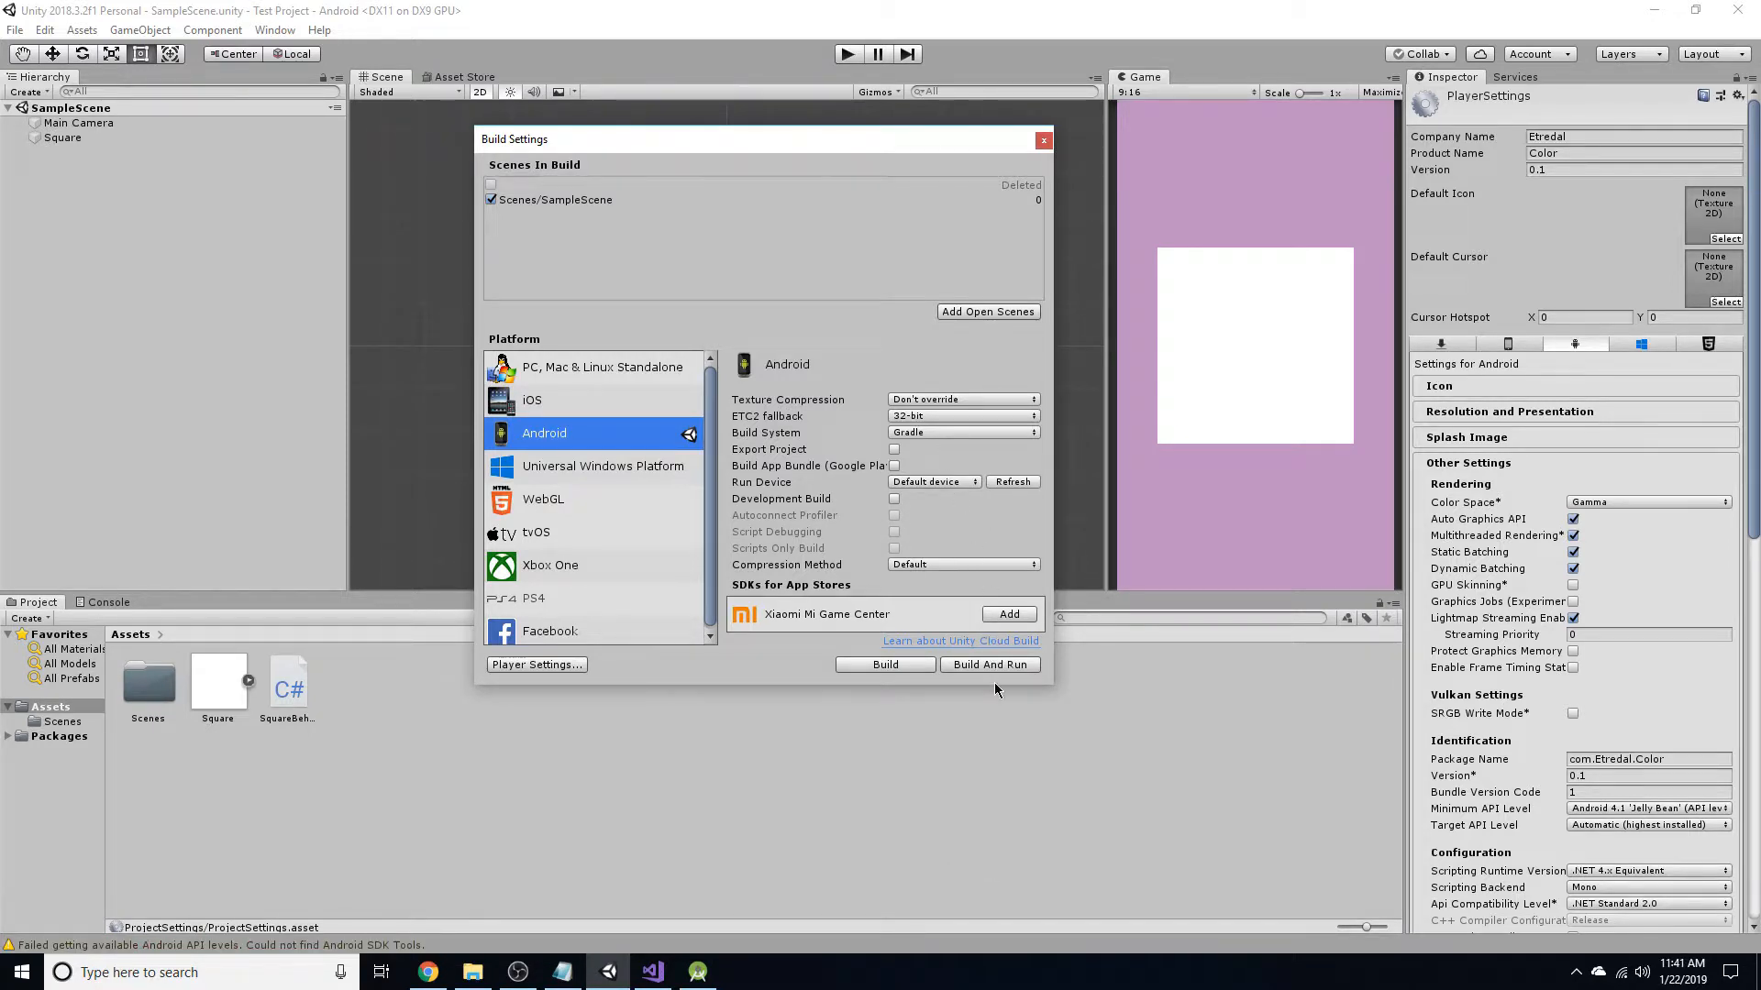
click(998, 663)
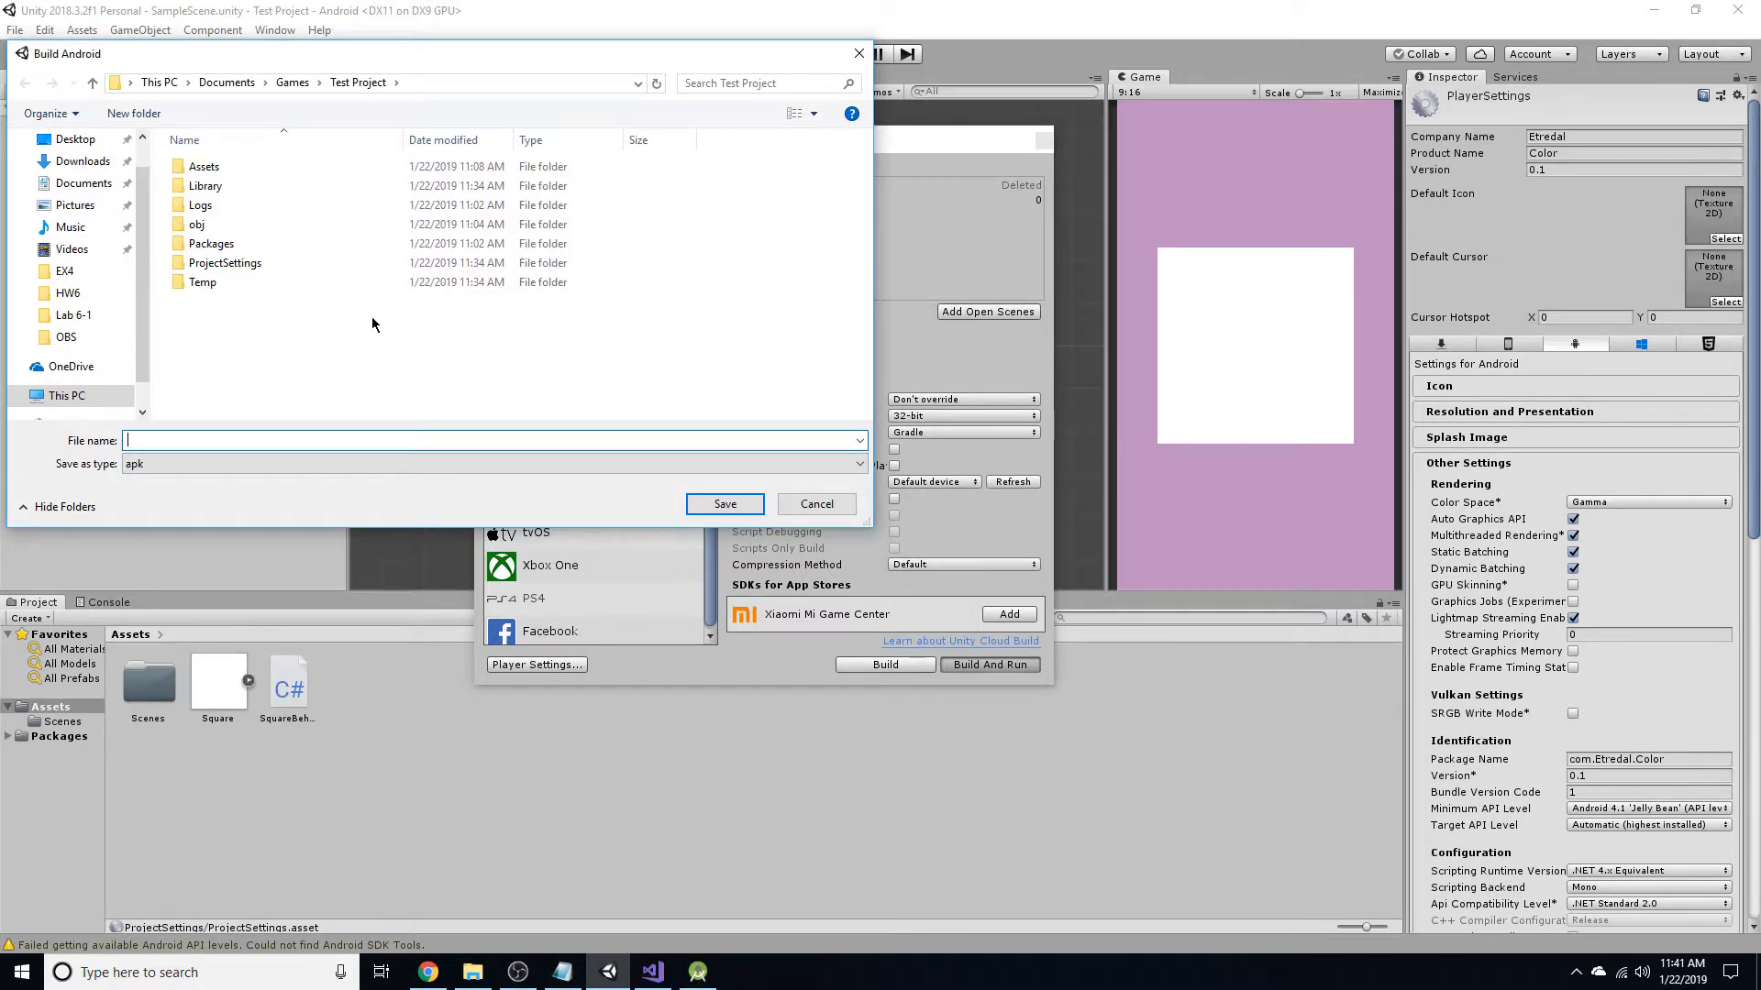
click(296, 85)
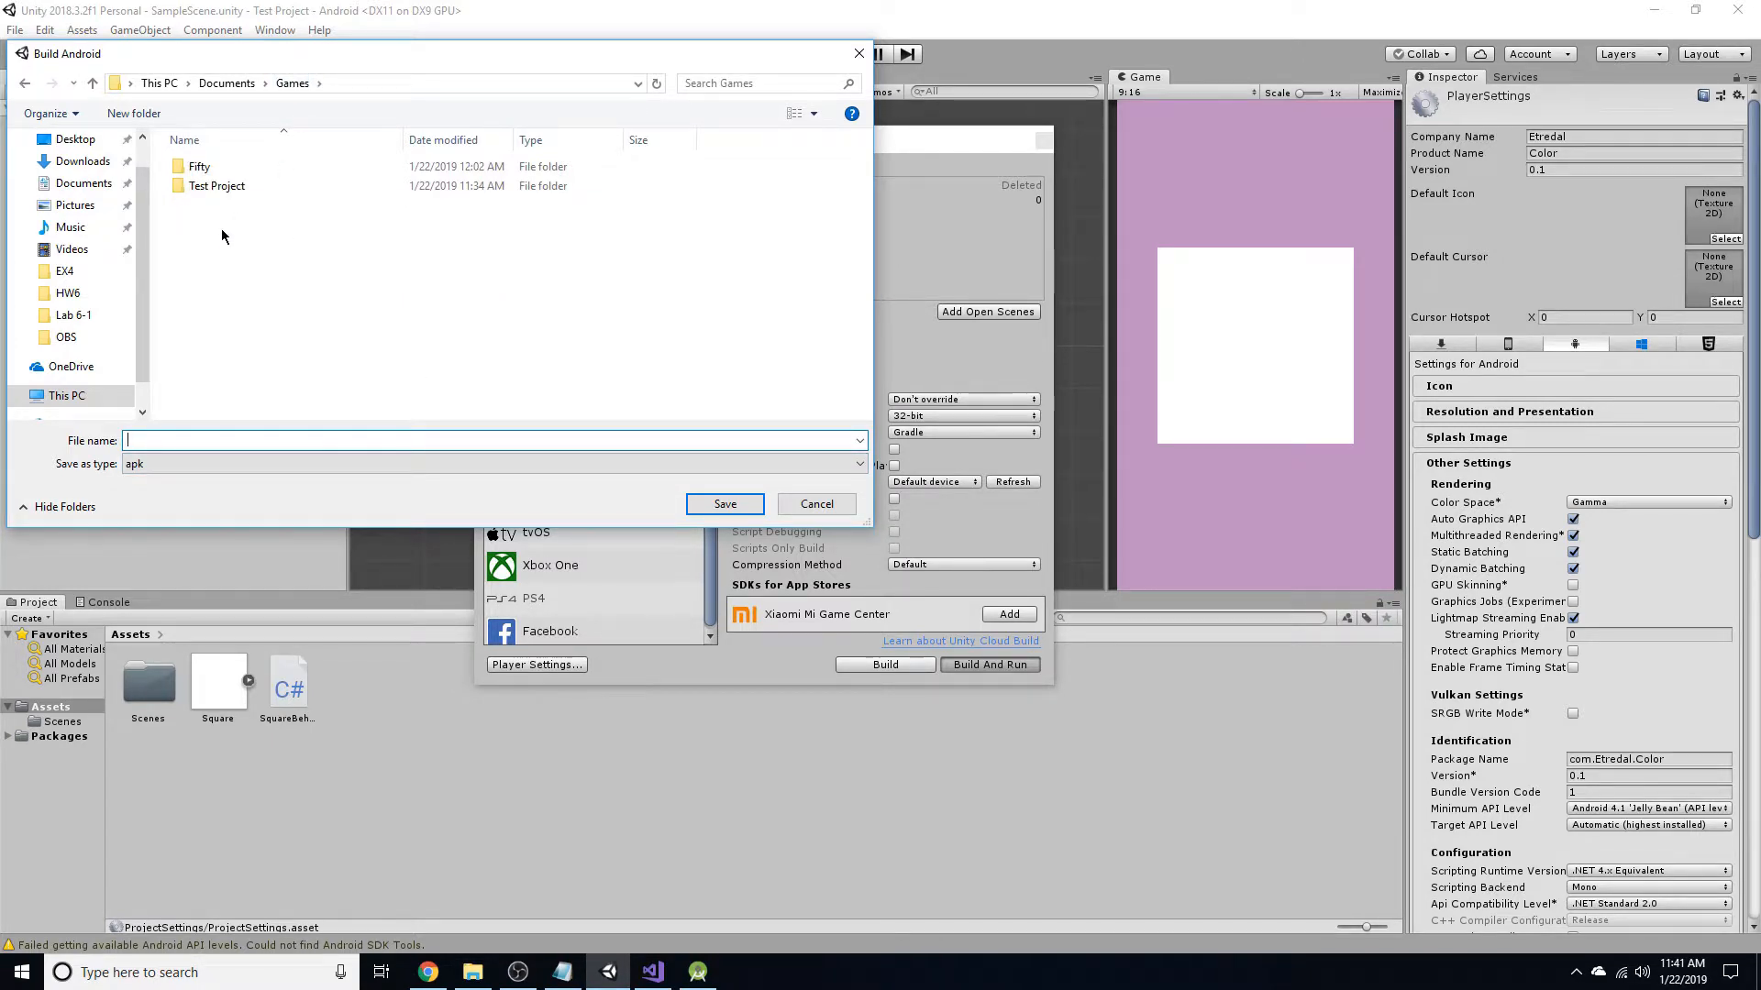
right_click(224, 262)
mouse_move(295, 462)
click(469, 471)
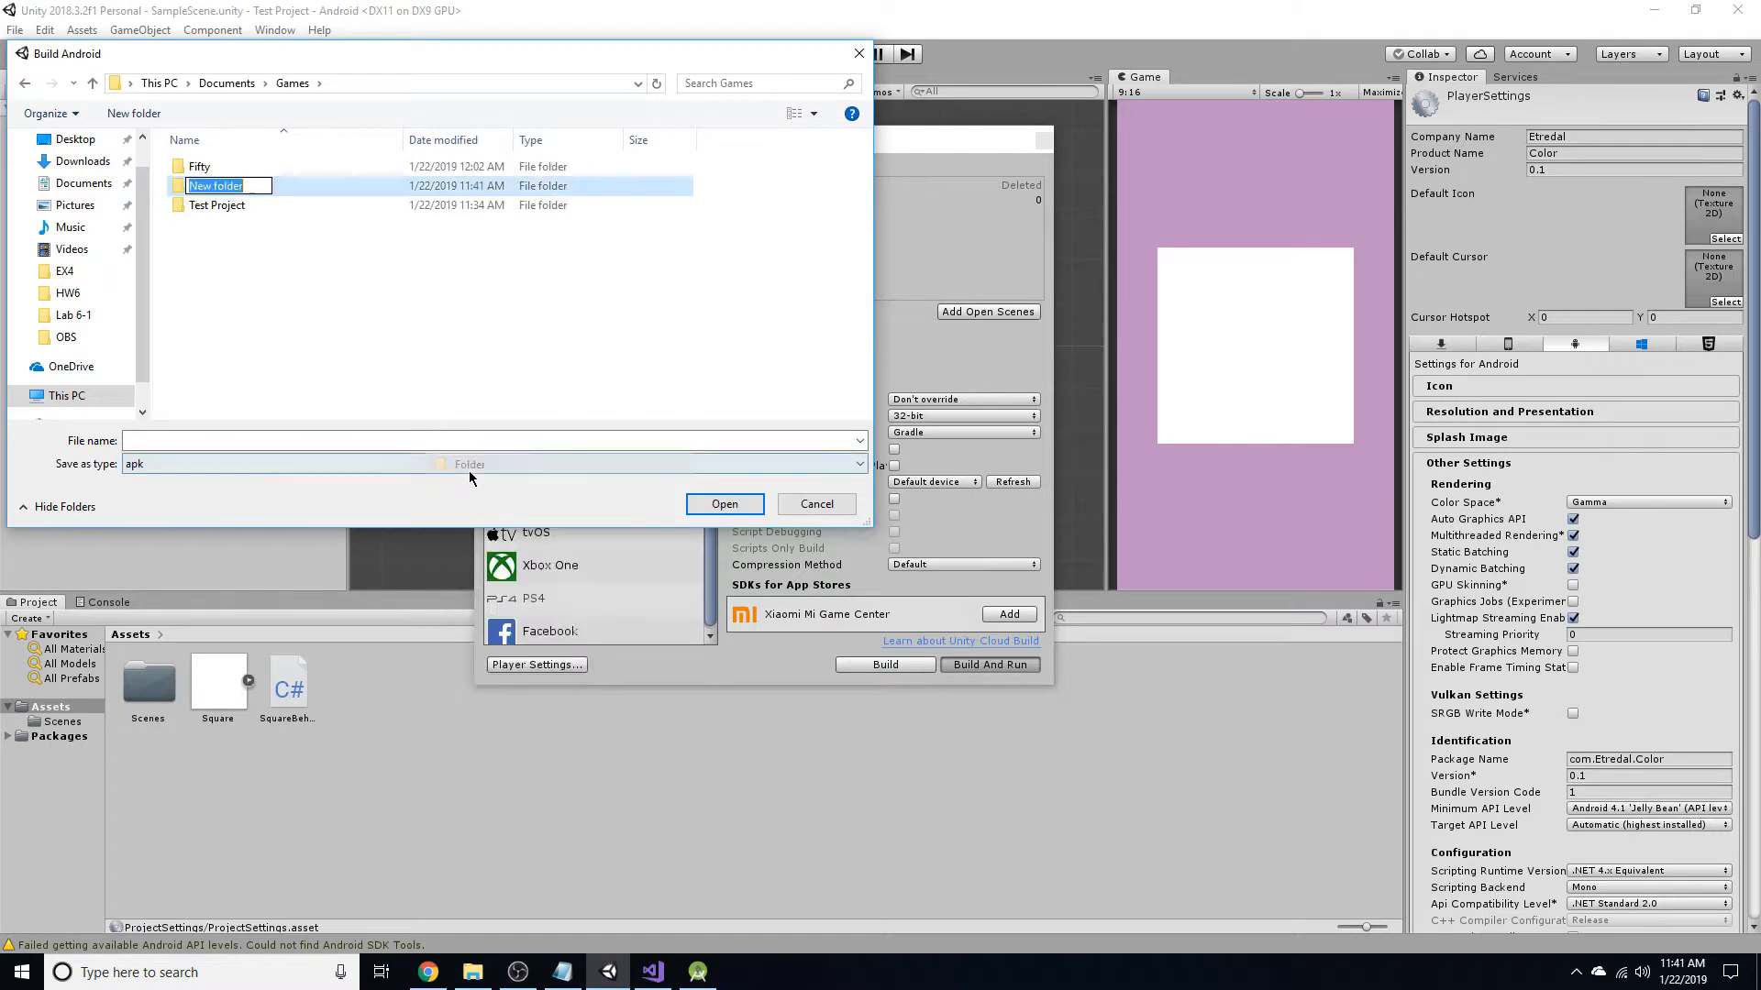
text(Exports)
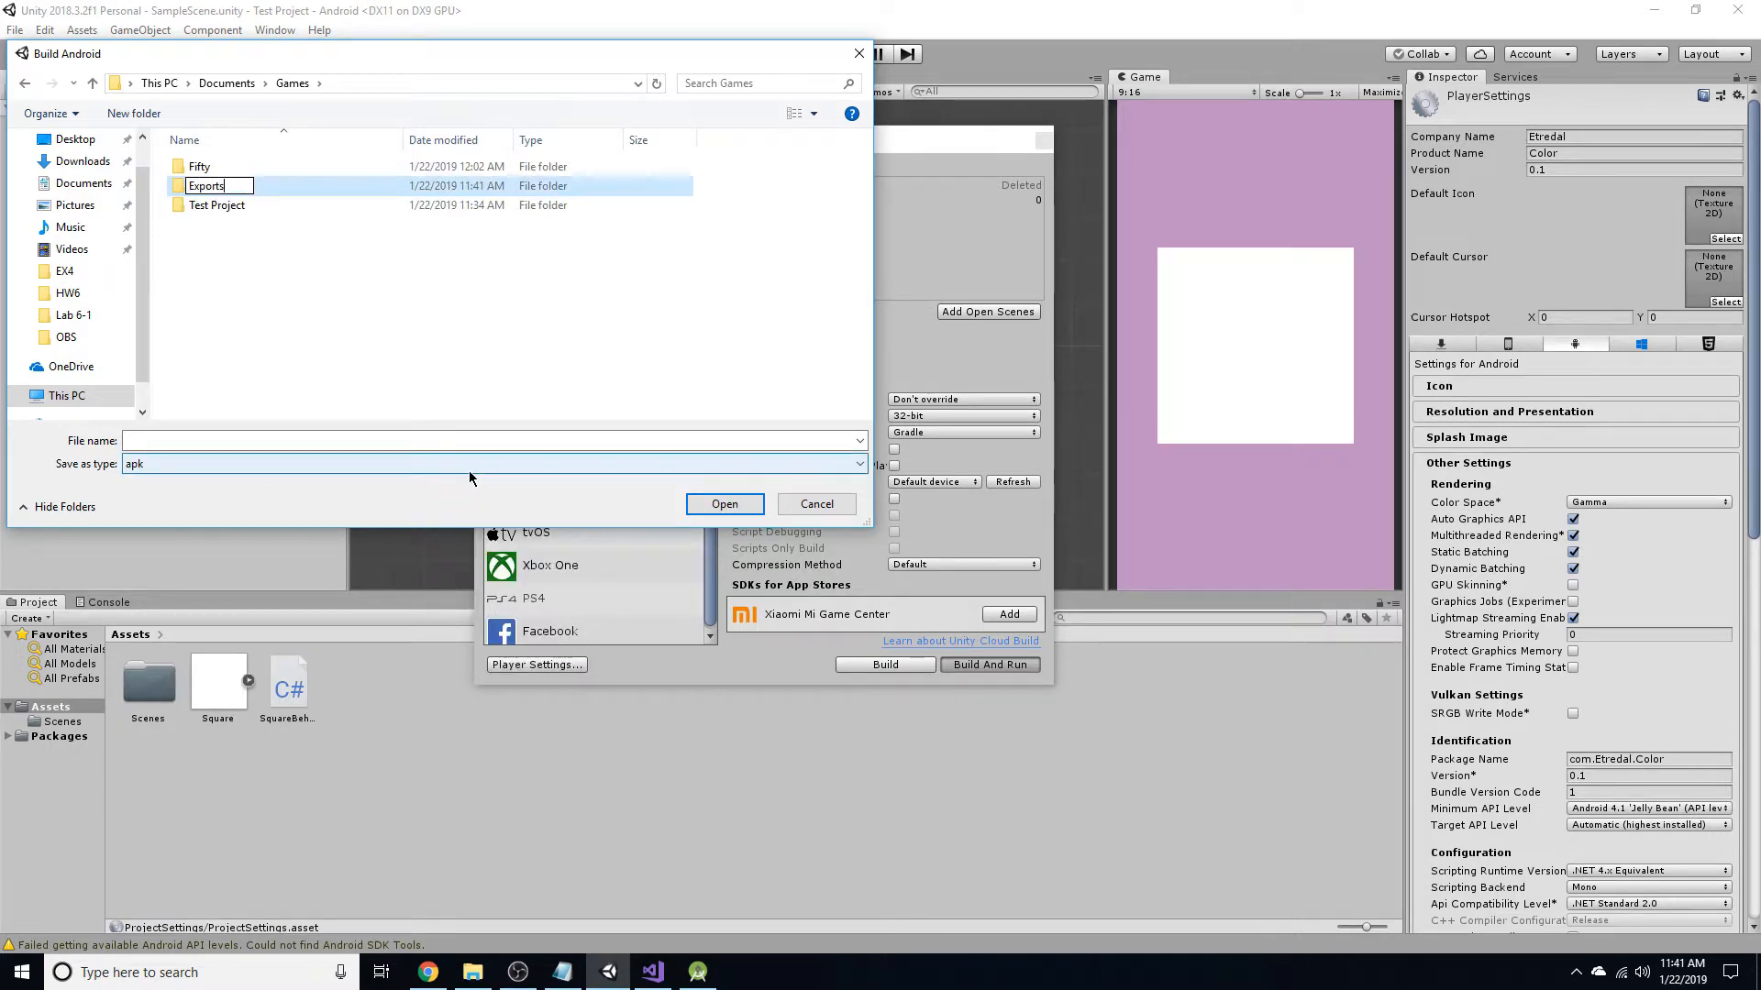
text( for Android)
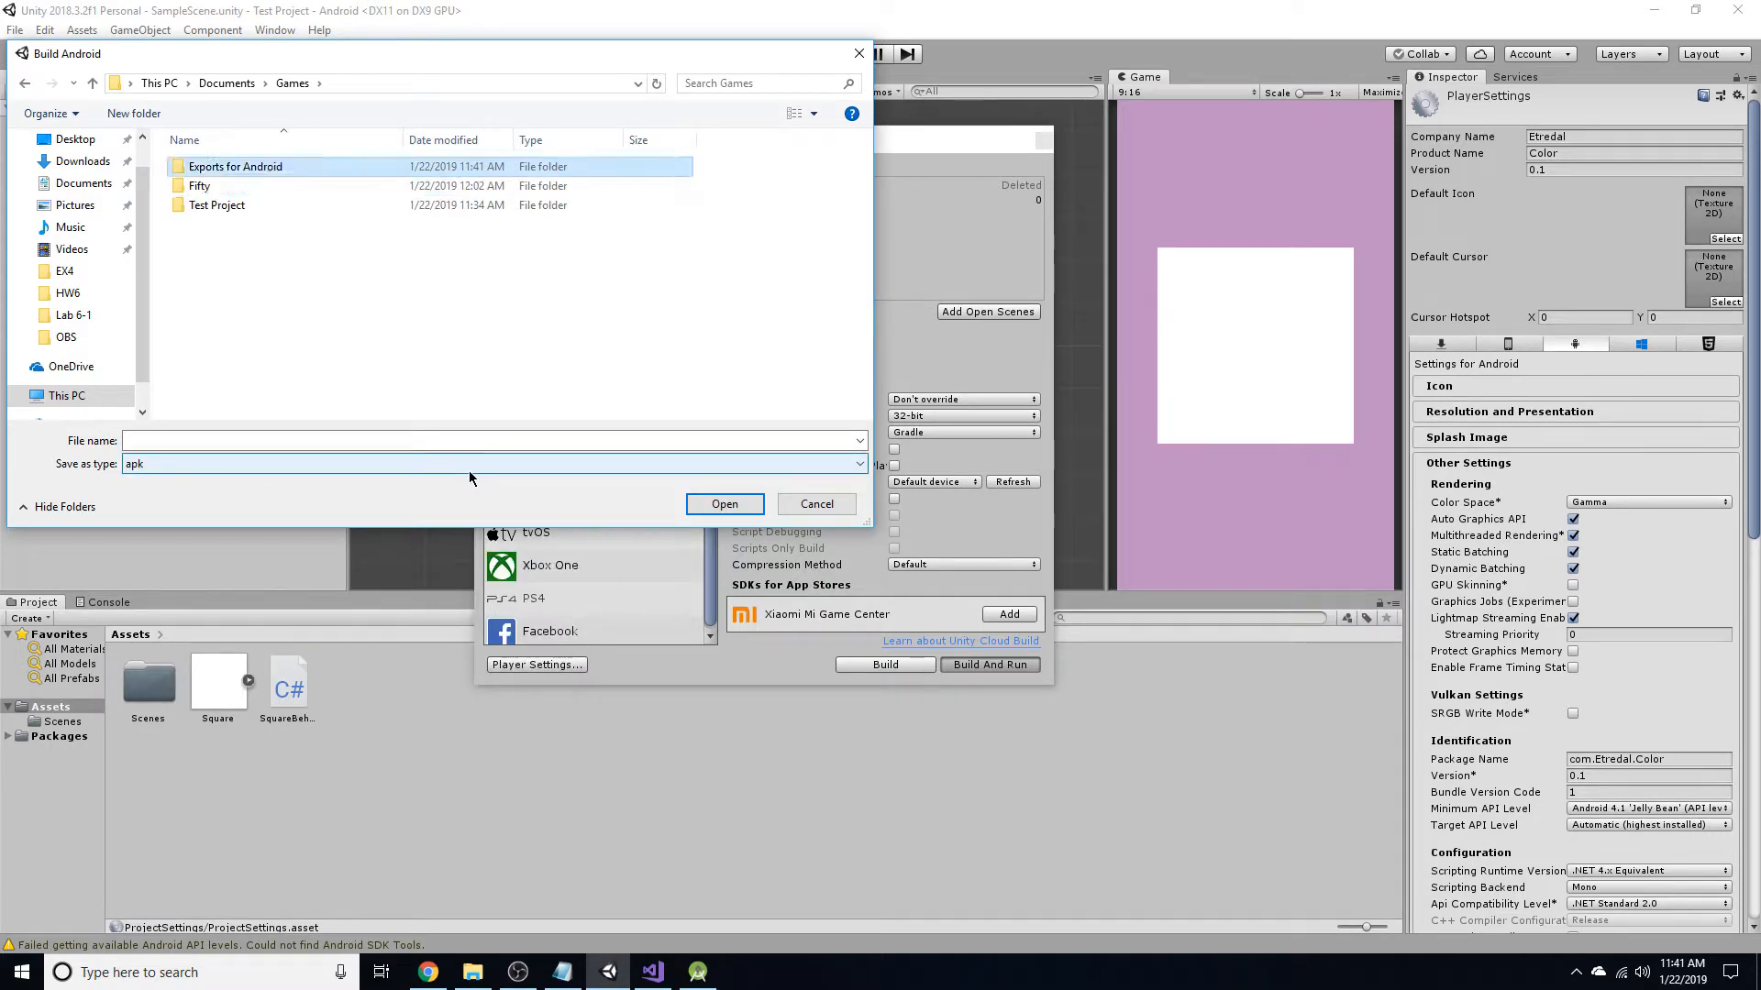
key(Return)
key(Return)
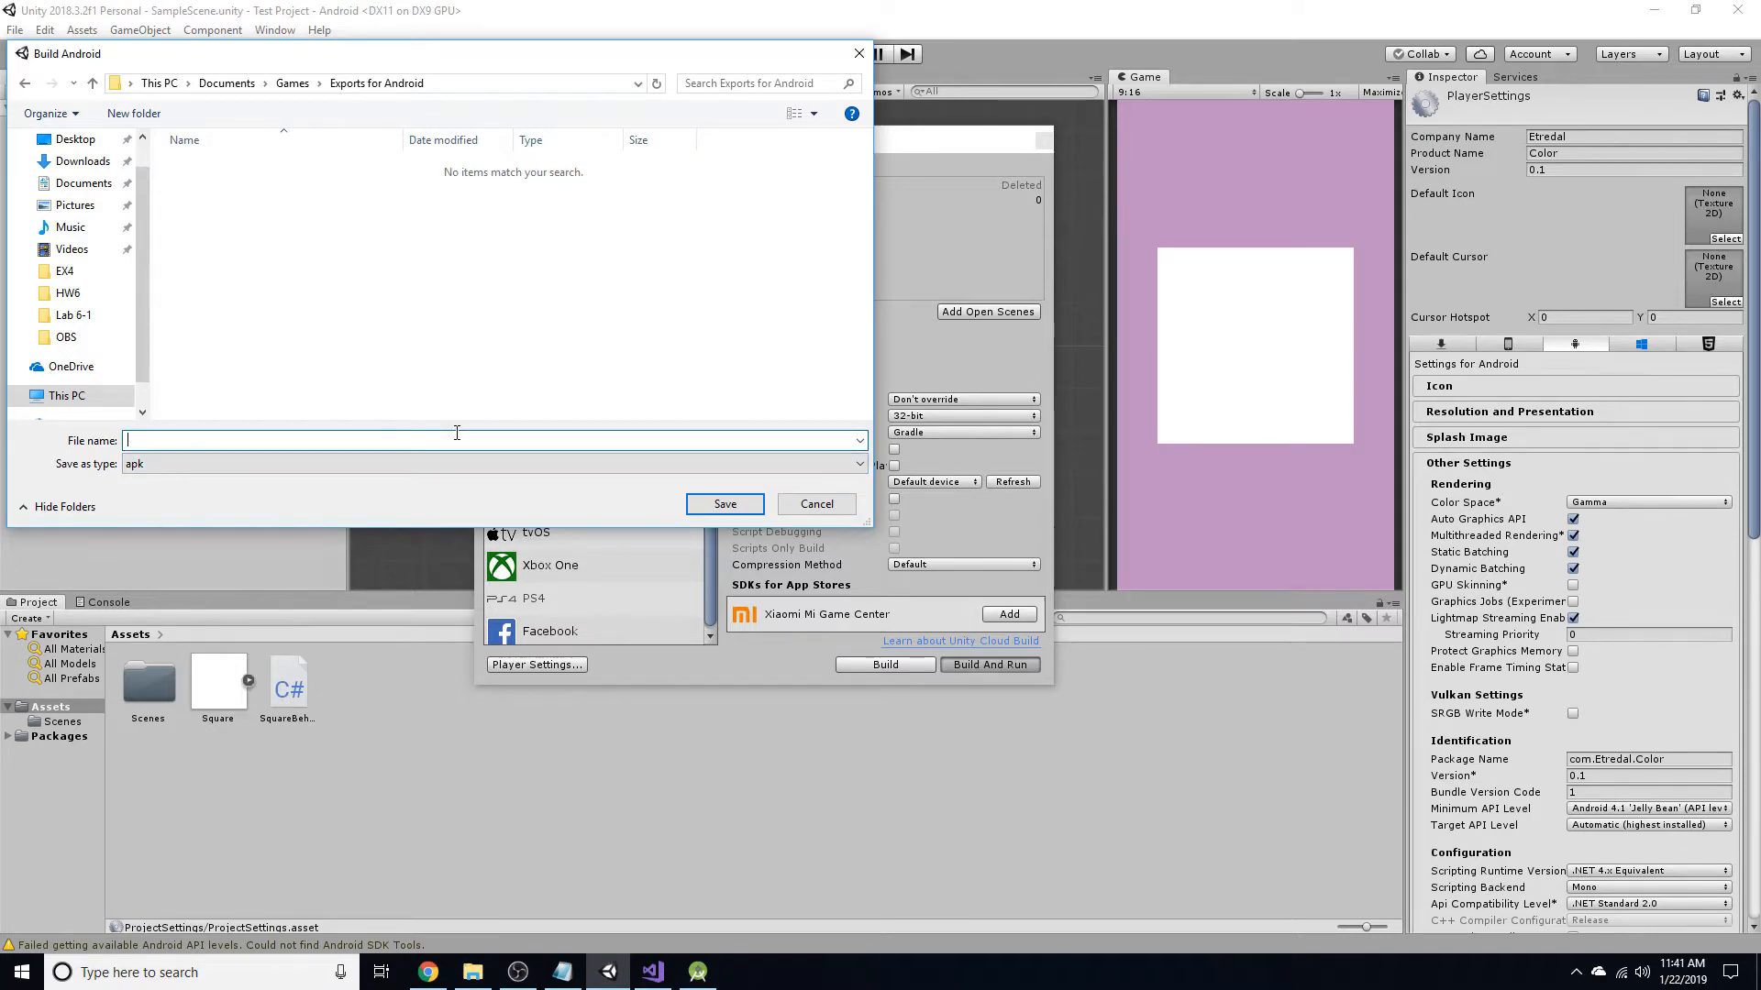
Try to build the APK into the export folder using the package name as file name, and dismiss the device notice.
text(com.Etredal.Color)
key(Return)
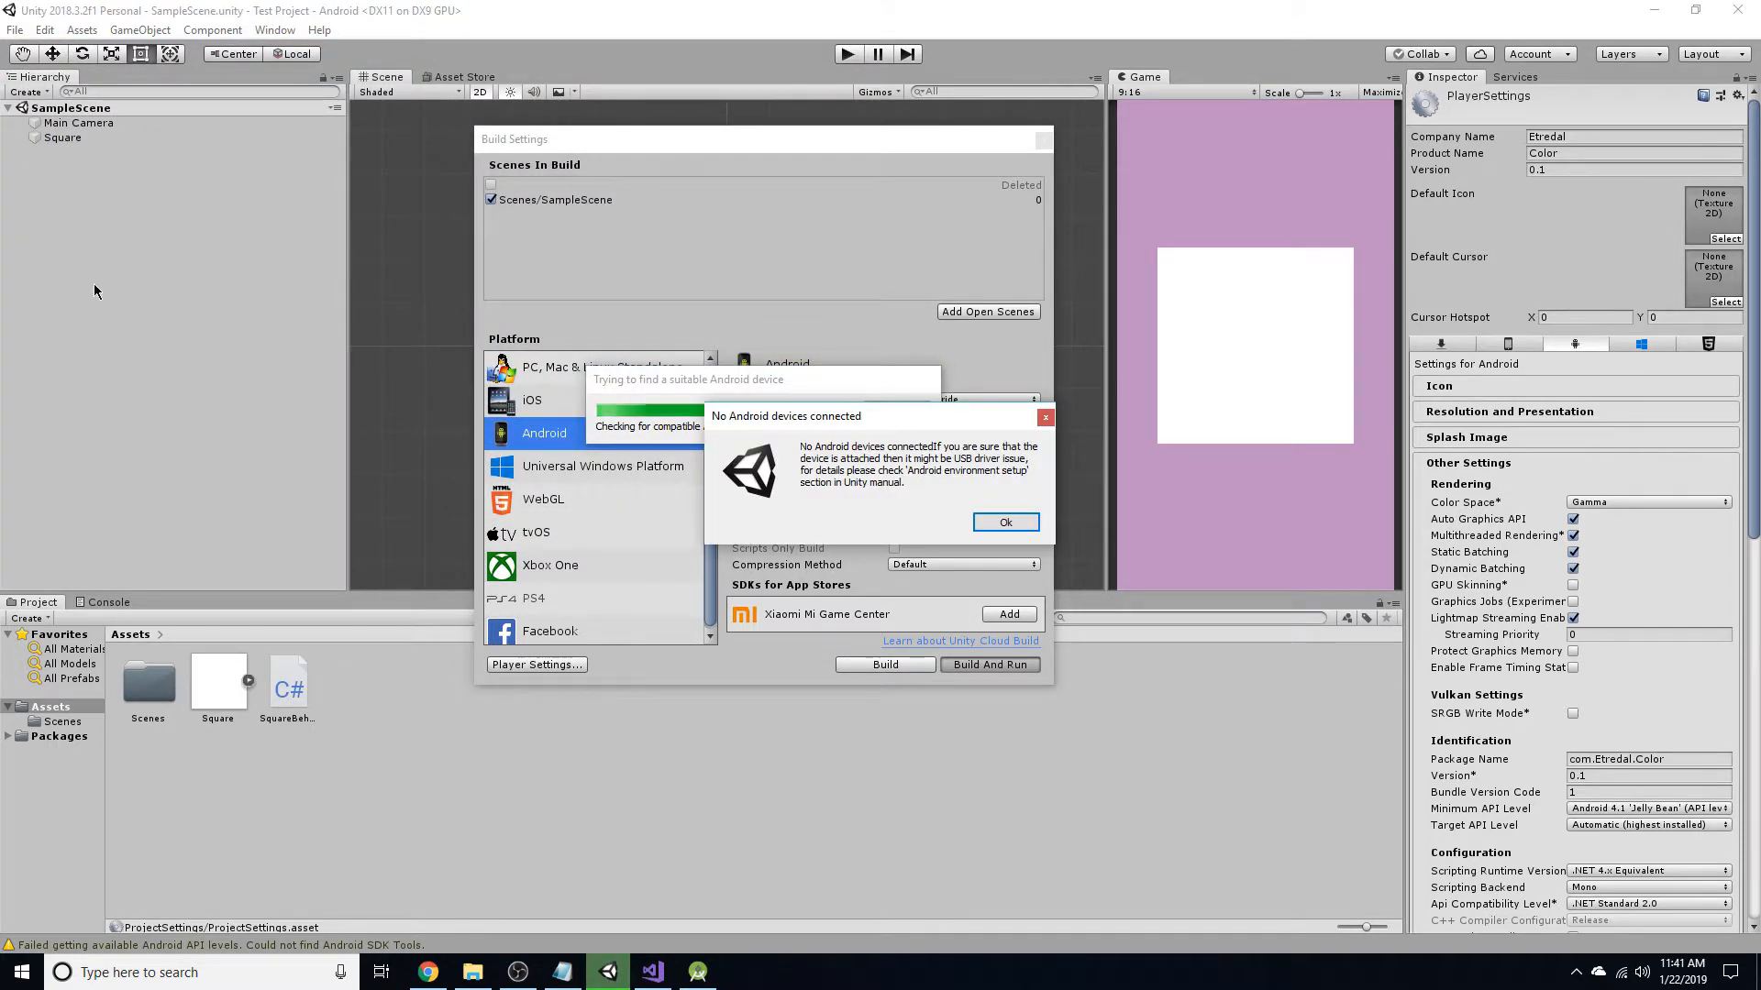
click(1006, 523)
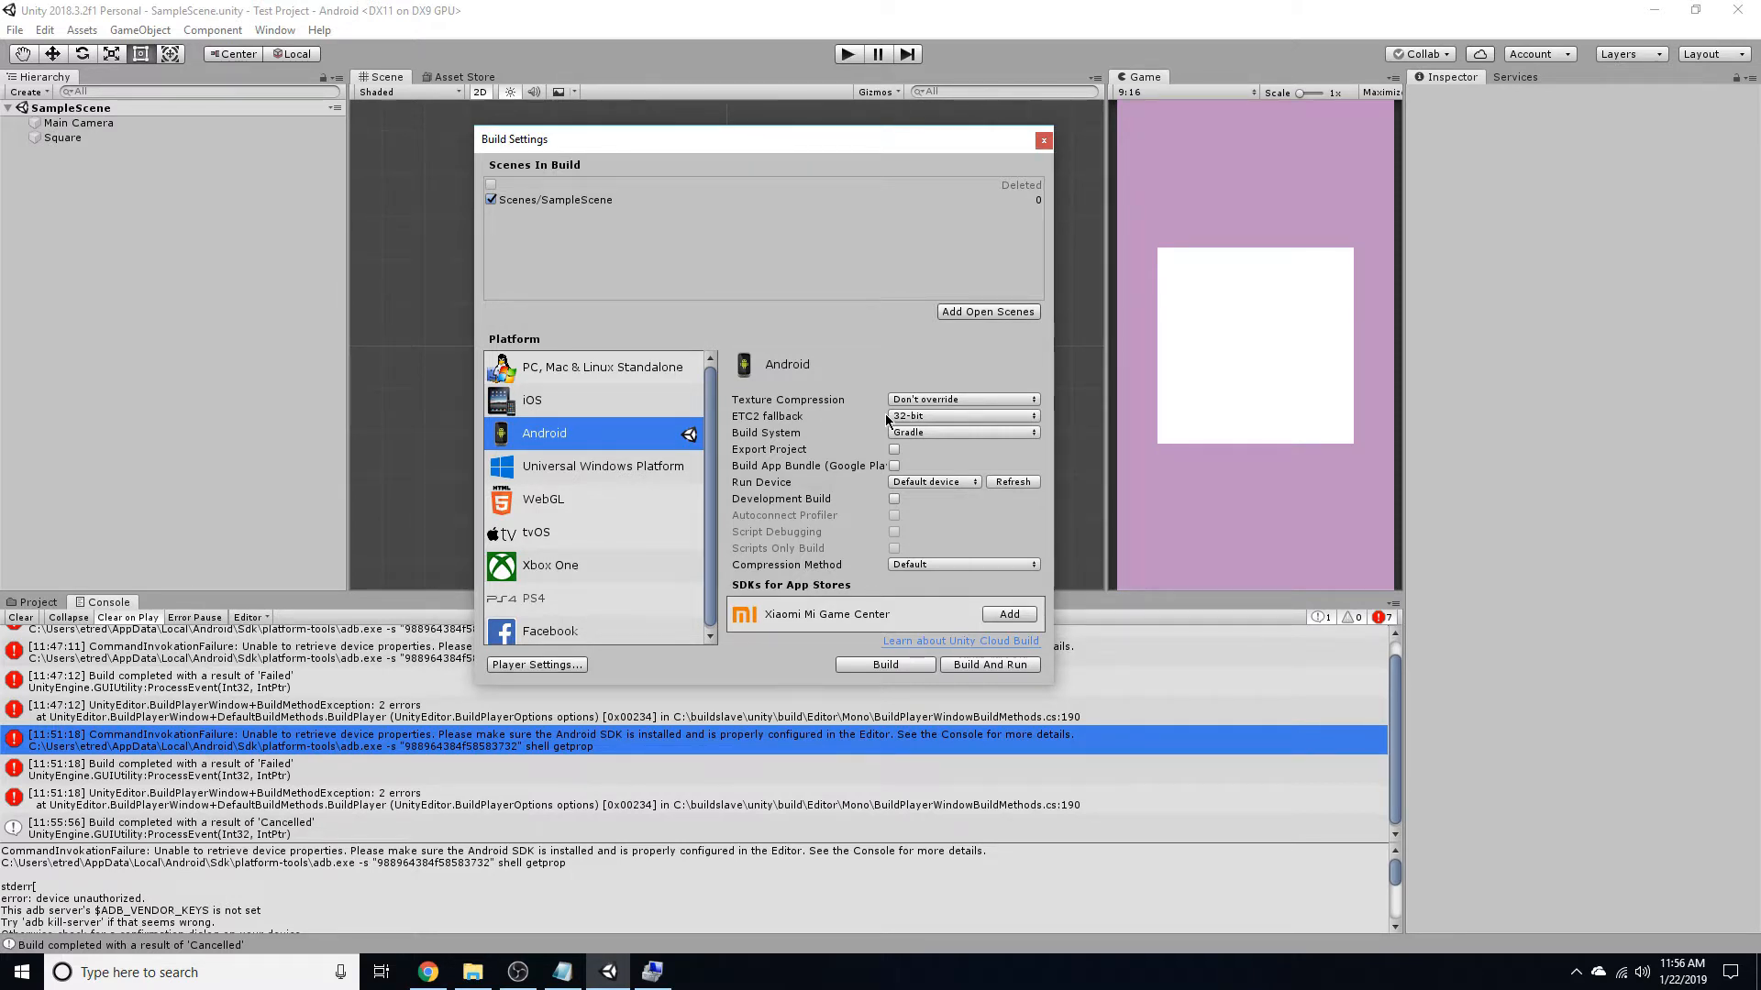
Run the Android Build And Run again, saving the APK in Exports for Android under the suggested package file name.
click(998, 665)
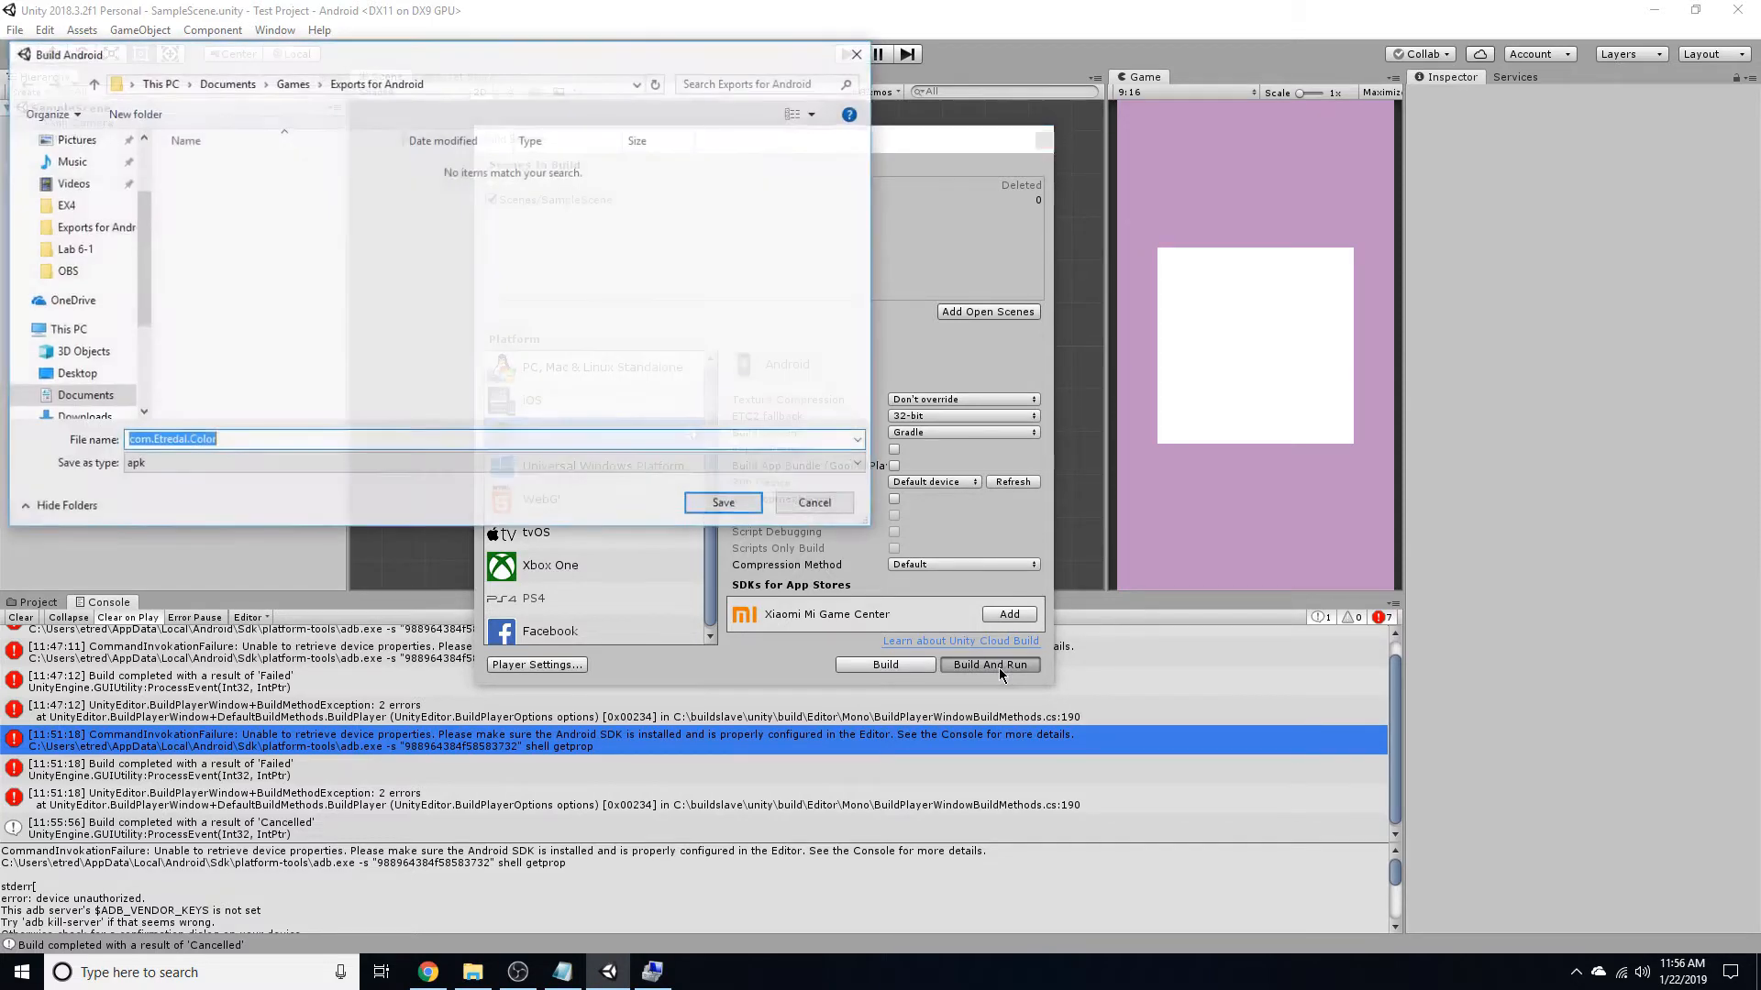
click(726, 506)
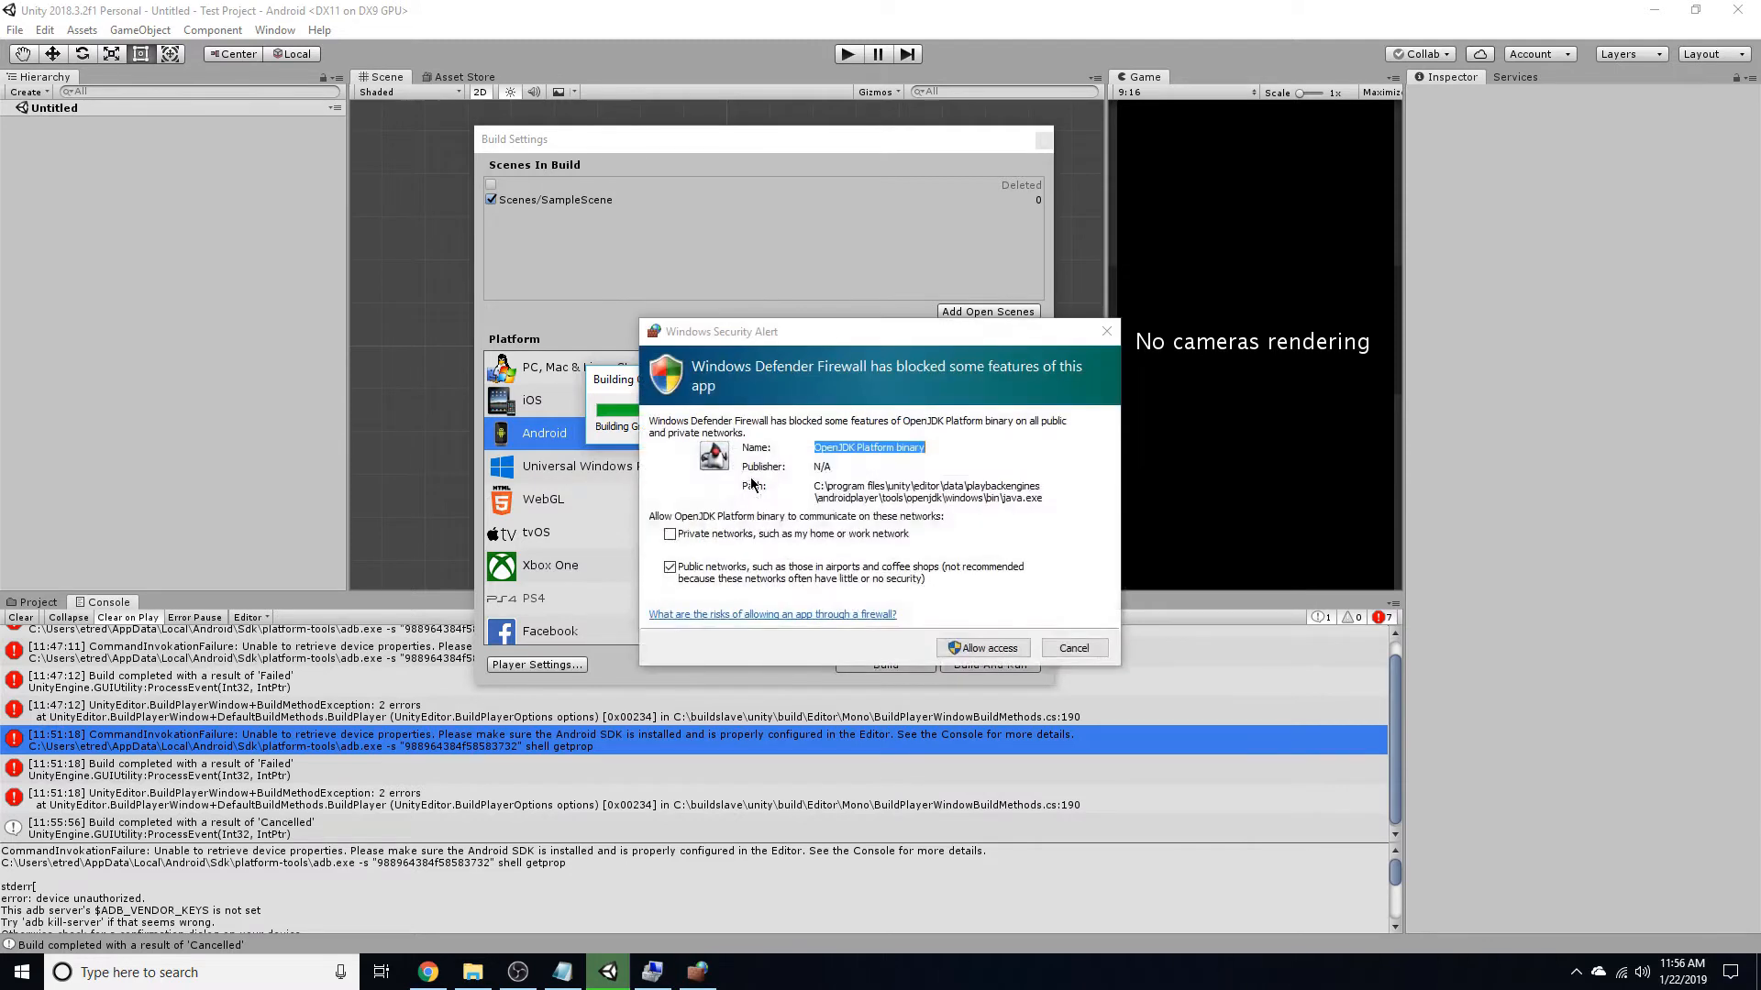
Allow the OpenJDK Platform binary through Windows Defender Firewall on public networks so the Android build can proceed.
click(980, 649)
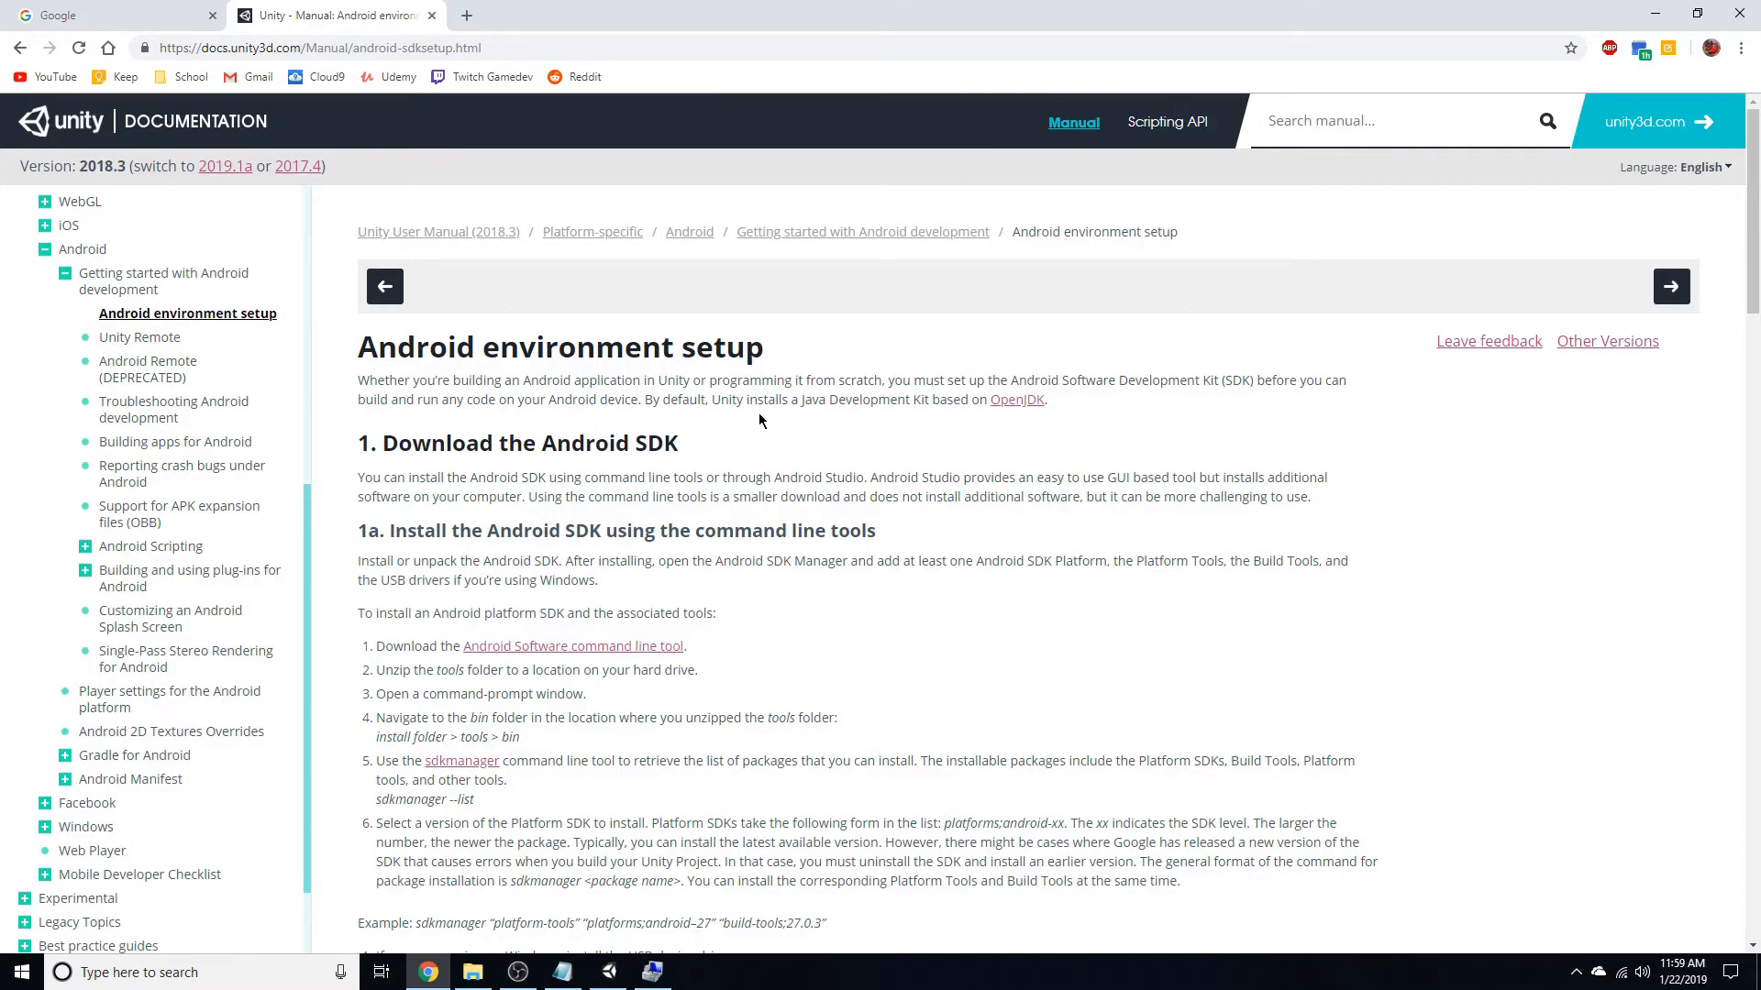
Switch to Chrome and review the Unity manual's Android environment setup page, from the SDK installation instructions to the alternate JDK section.
scroll(759, 420, down, 1)
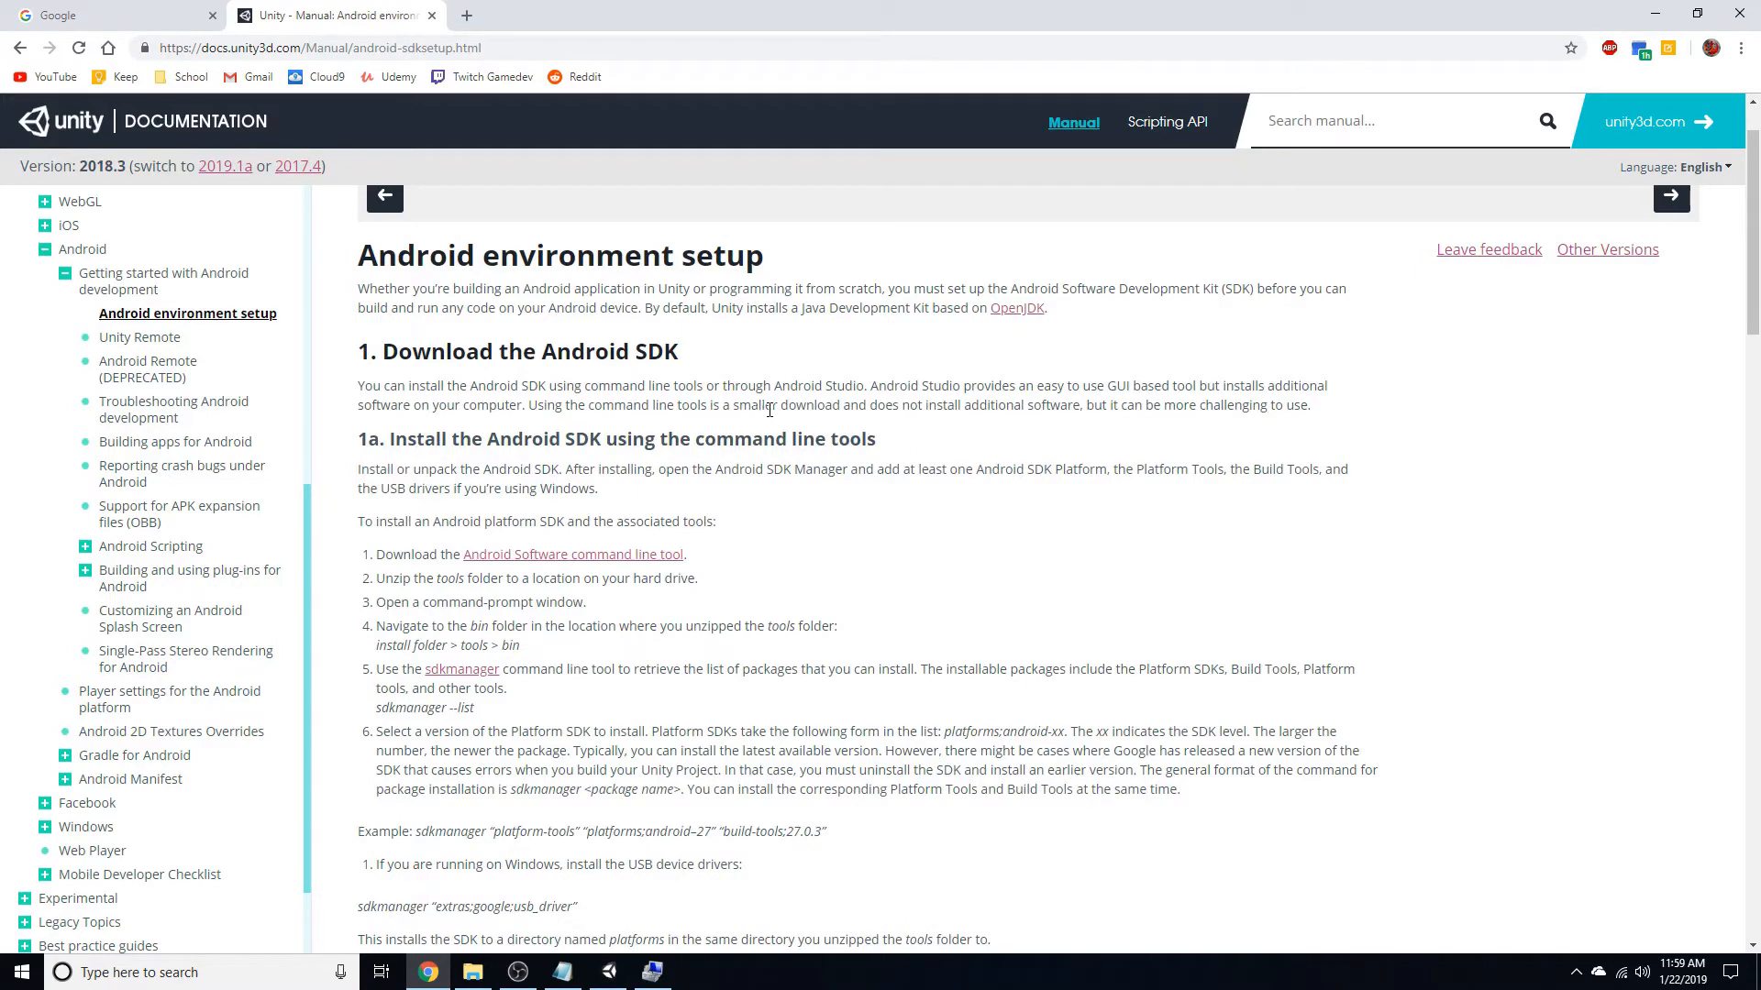
scroll(920, 347, down, 1)
scroll(889, 298, up, 2)
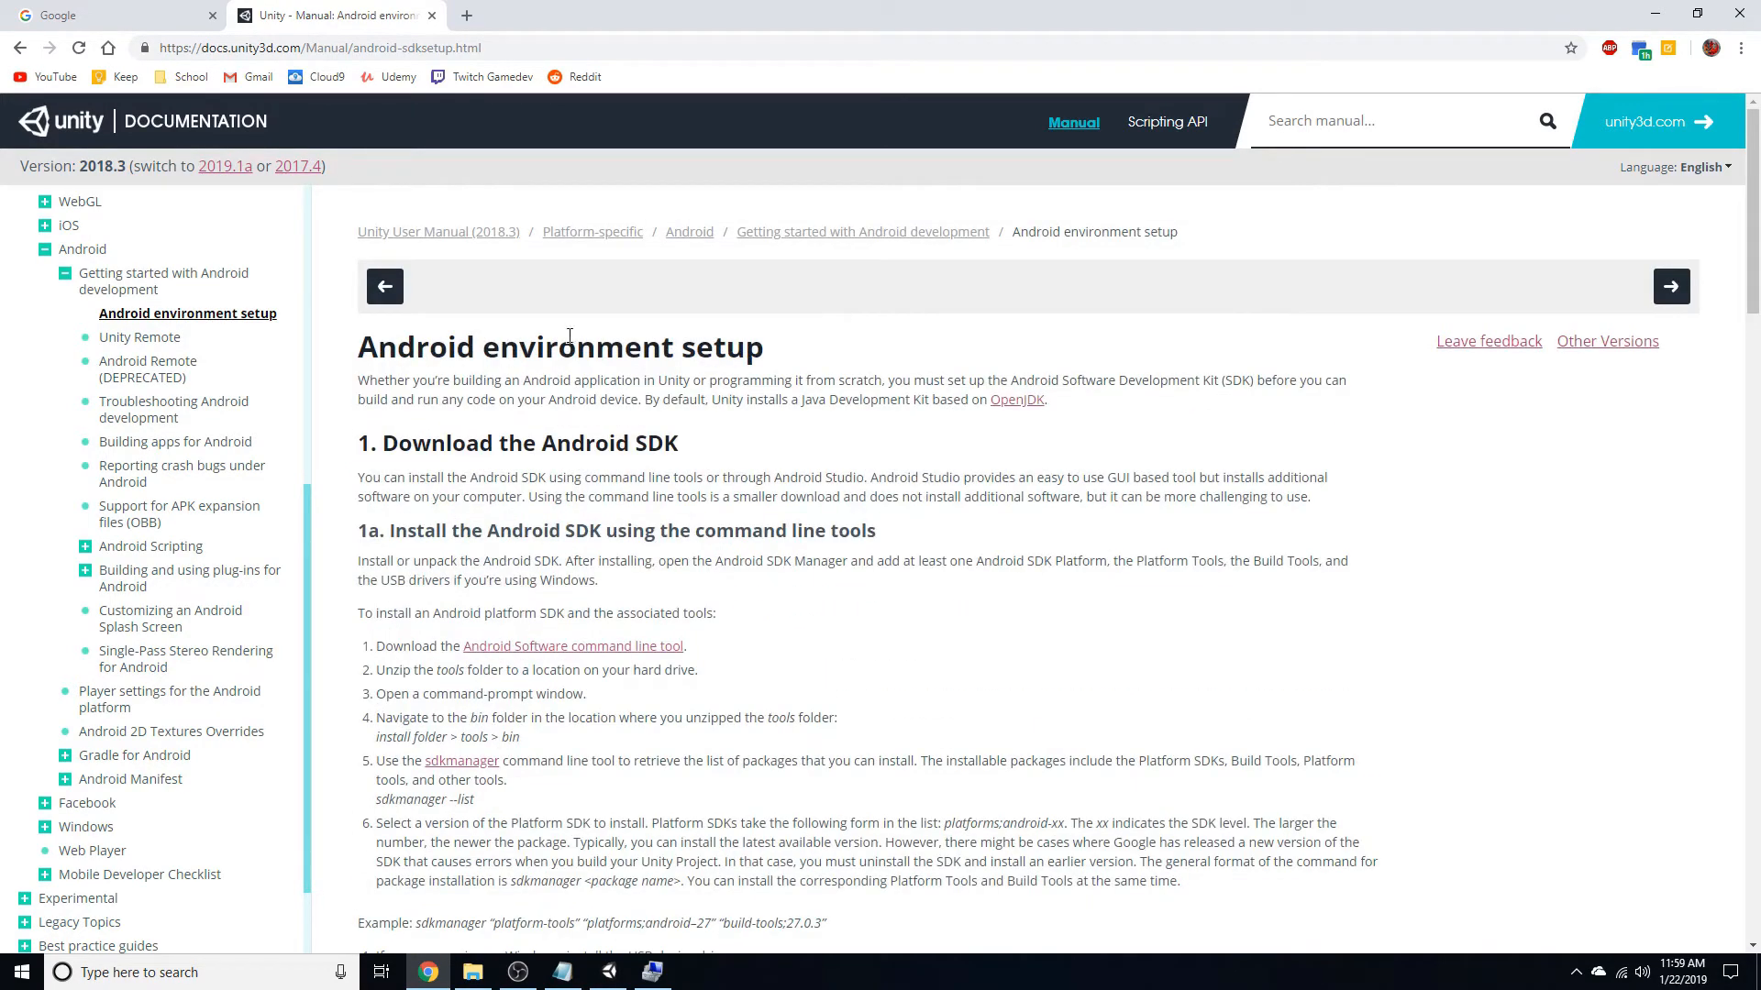
drag(361, 348, 869, 358)
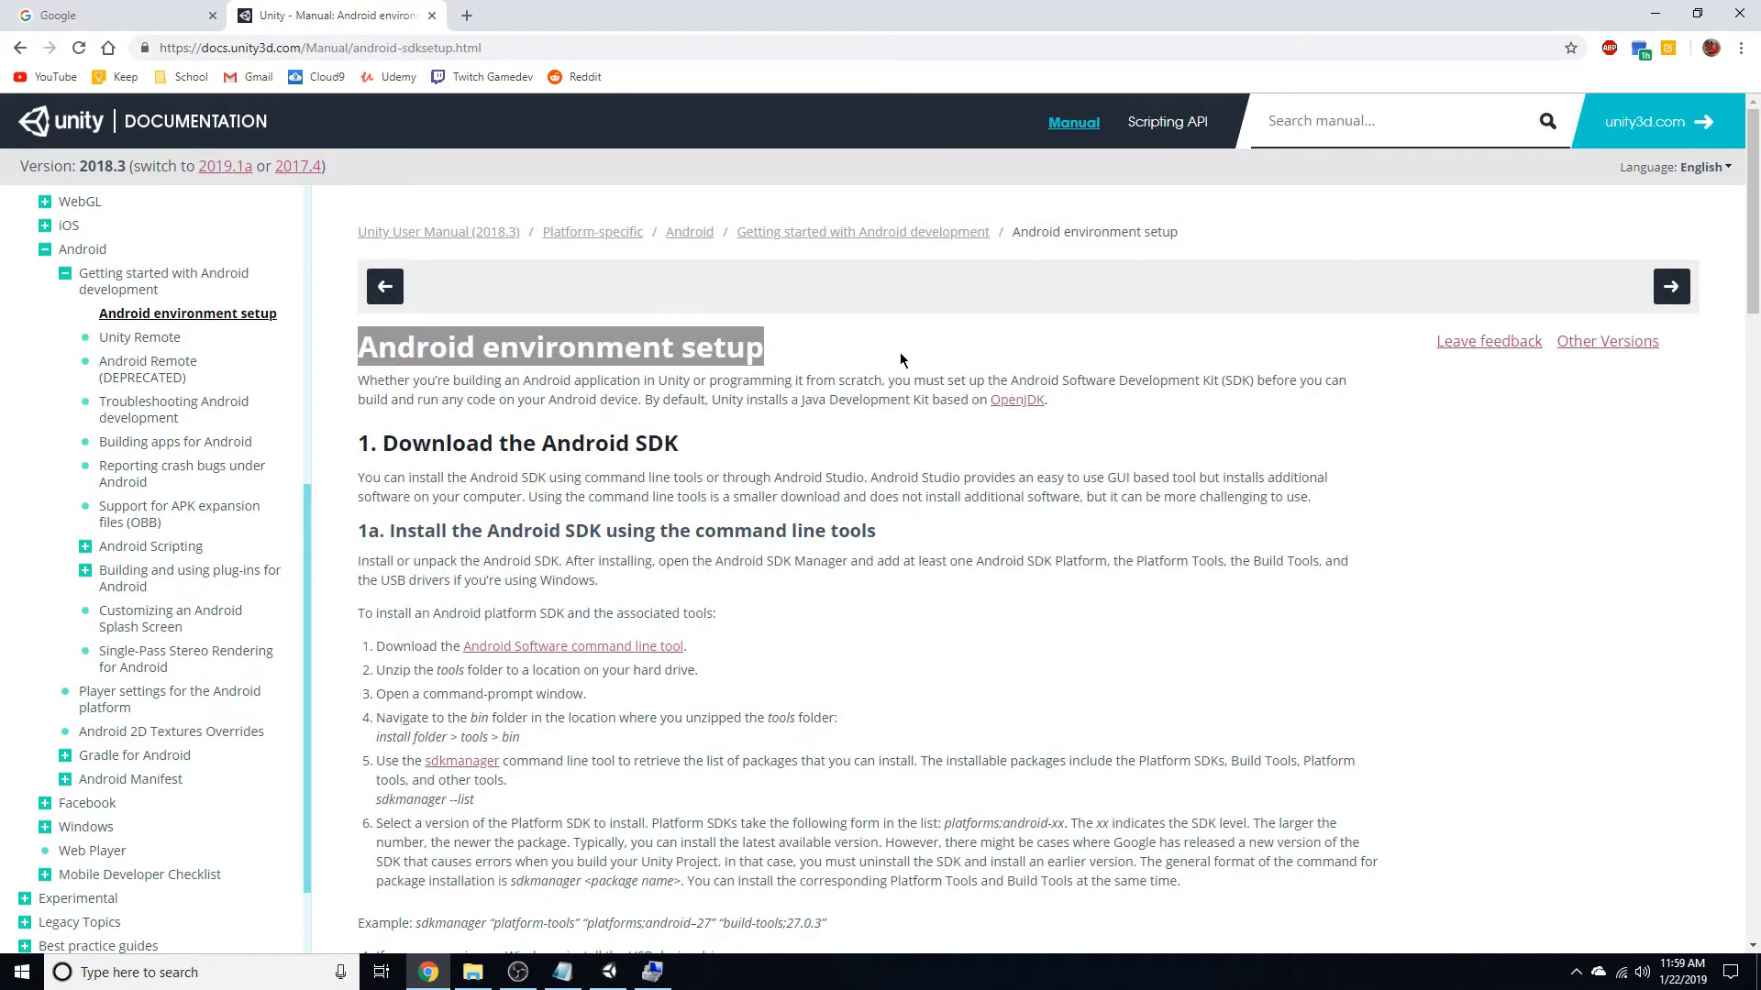
click(921, 404)
scroll(871, 367, down, 3)
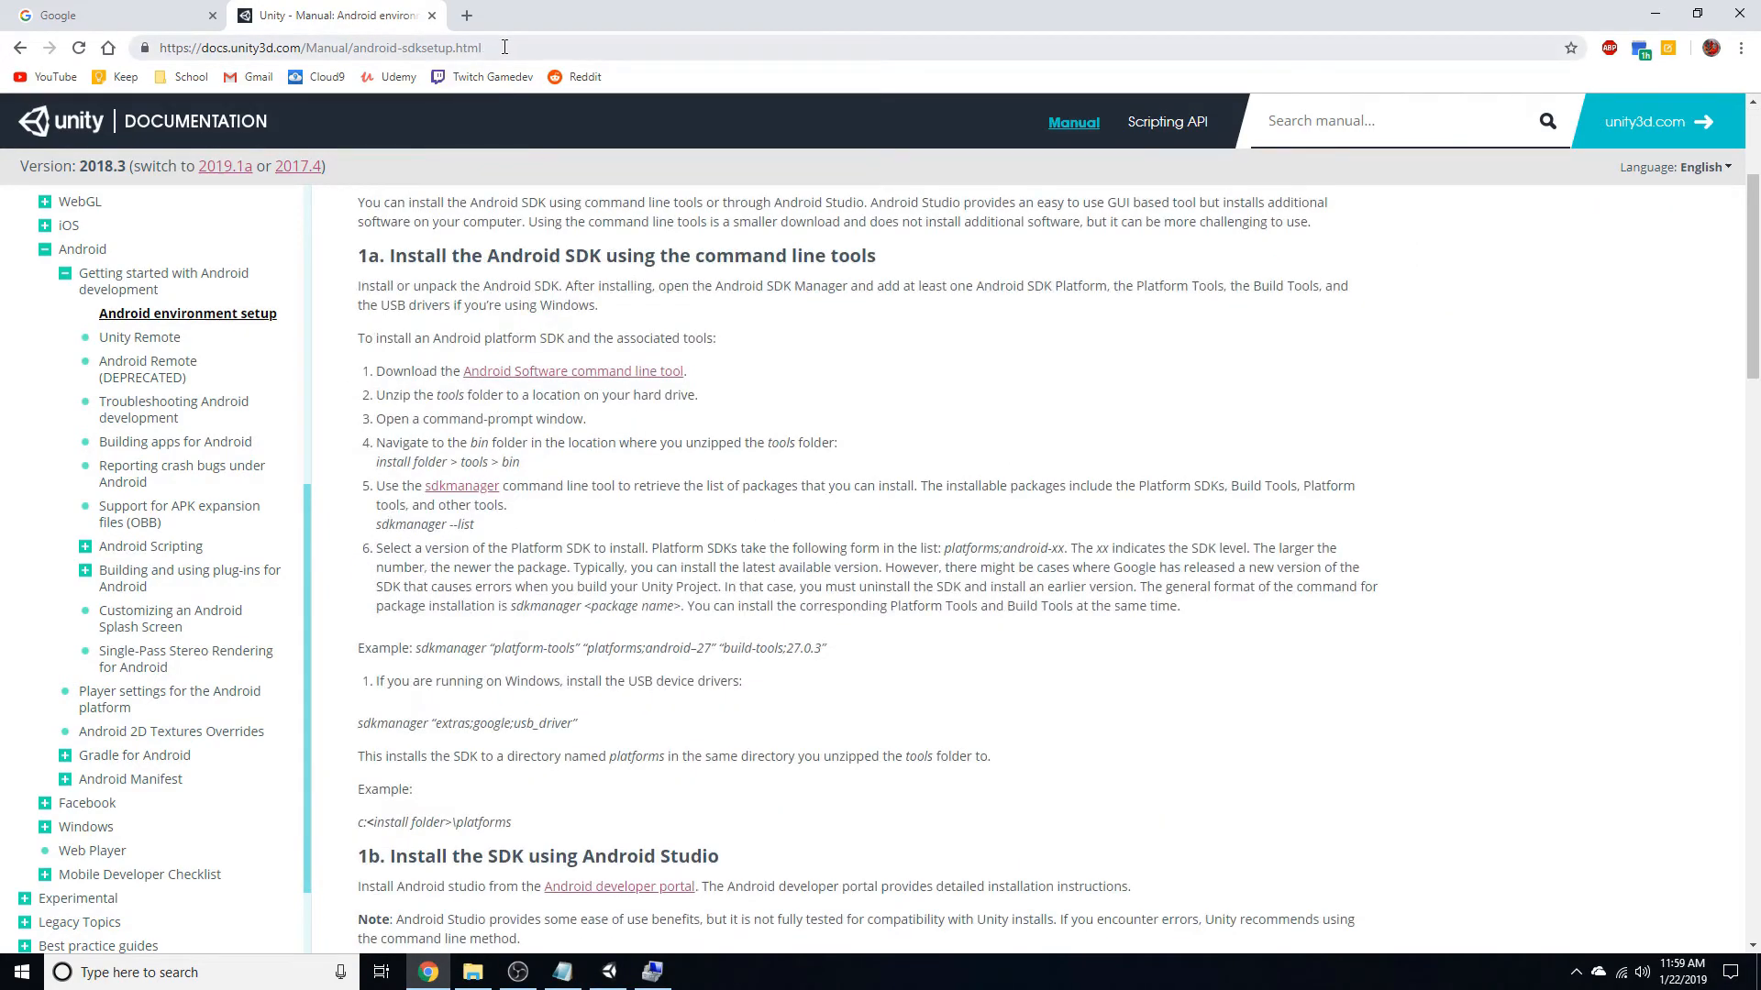
scroll(900, 690, down, 20)
scroll(1009, 704, up, 6)
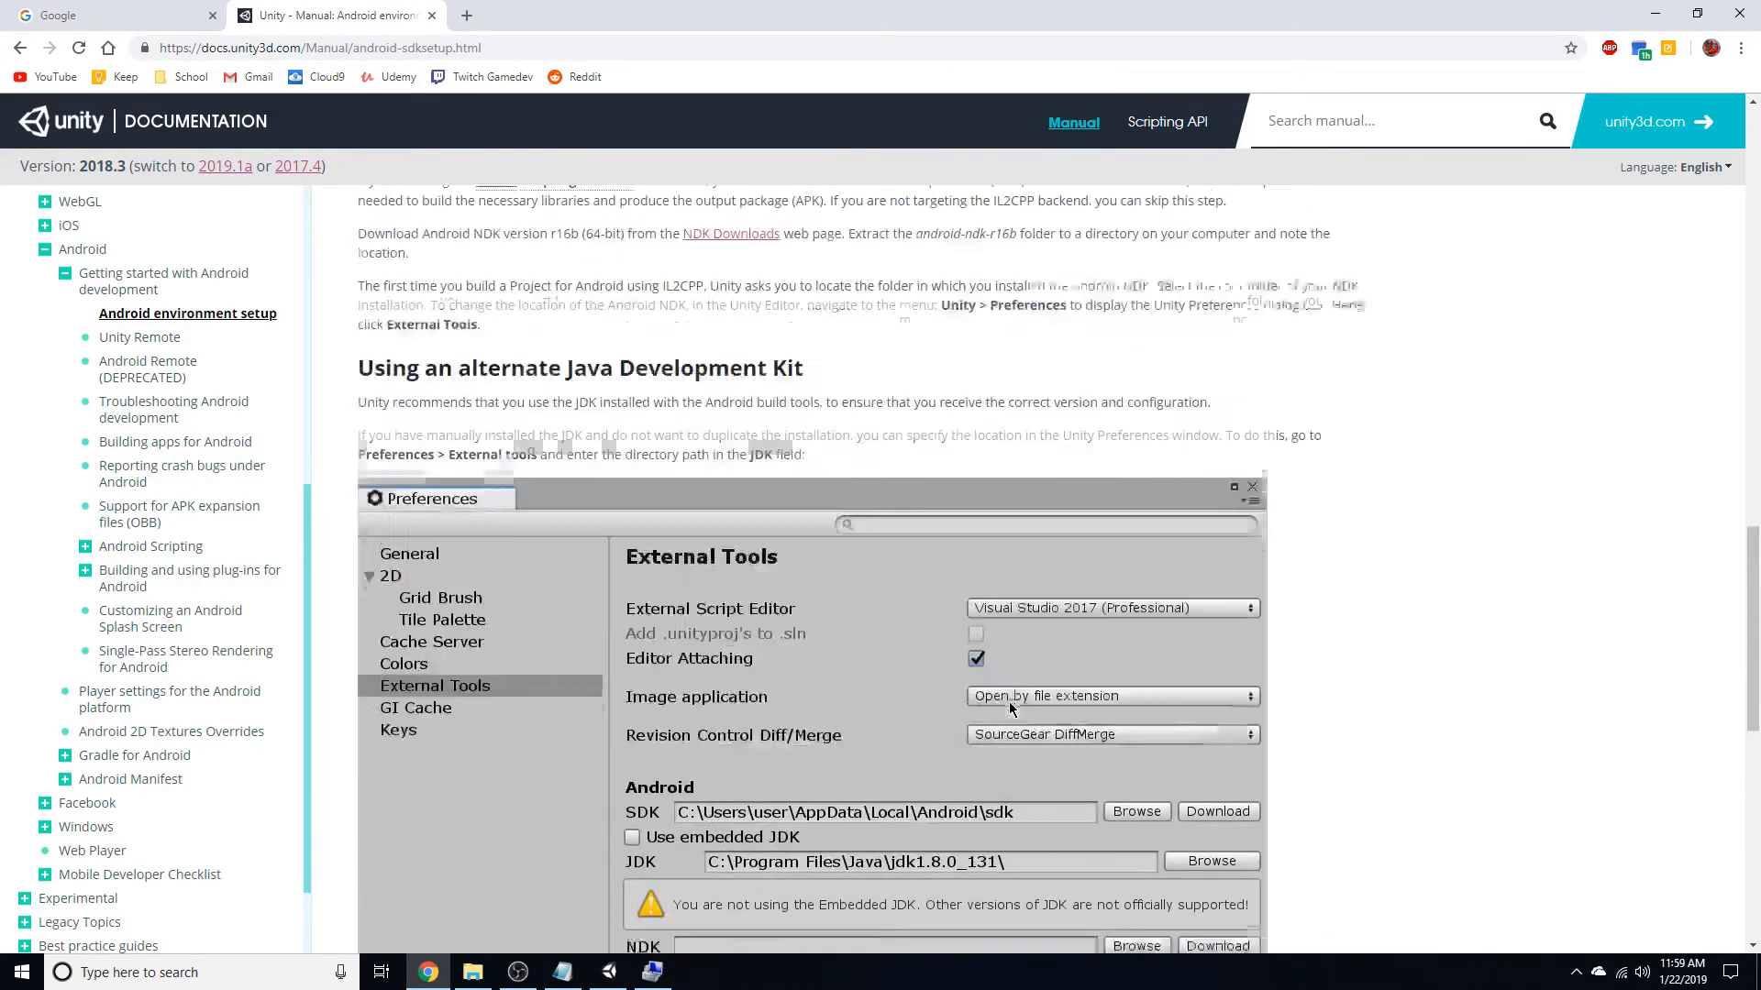
scroll(1009, 706, up, 15)
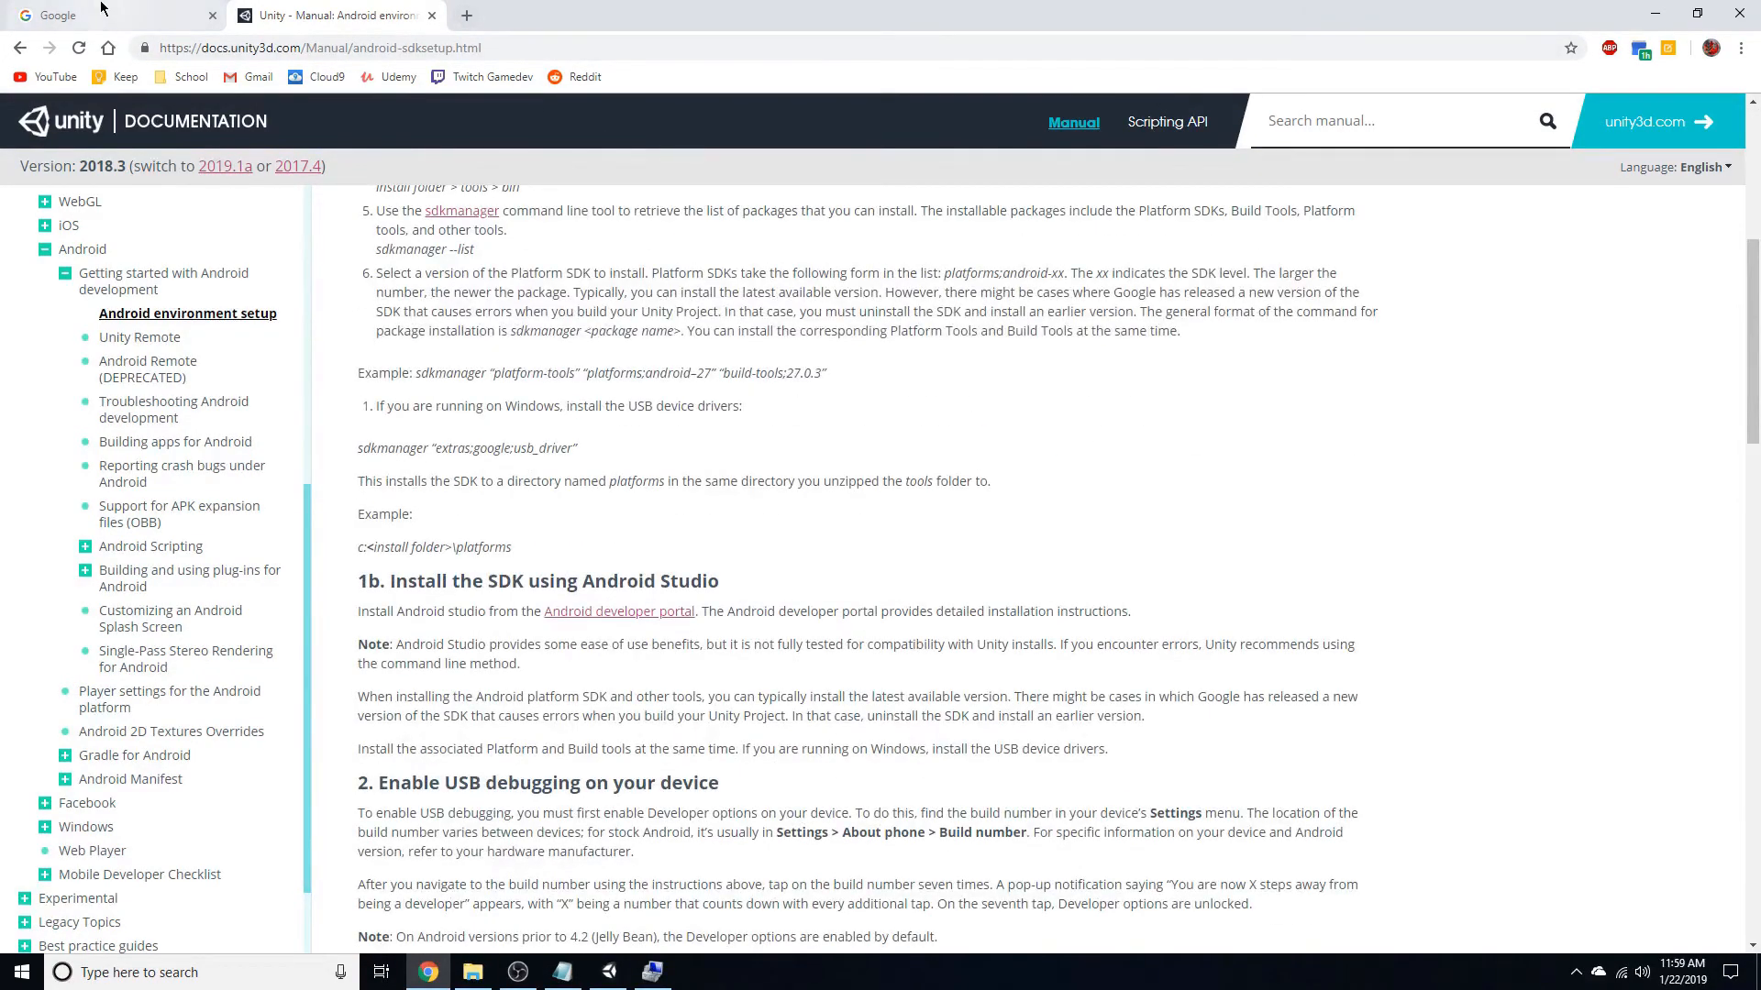
click(101, 7)
Return to Unity, close Build Settings, and select the first line of the earliest CommandInvokationFailure error's details in the Console.
click(608, 972)
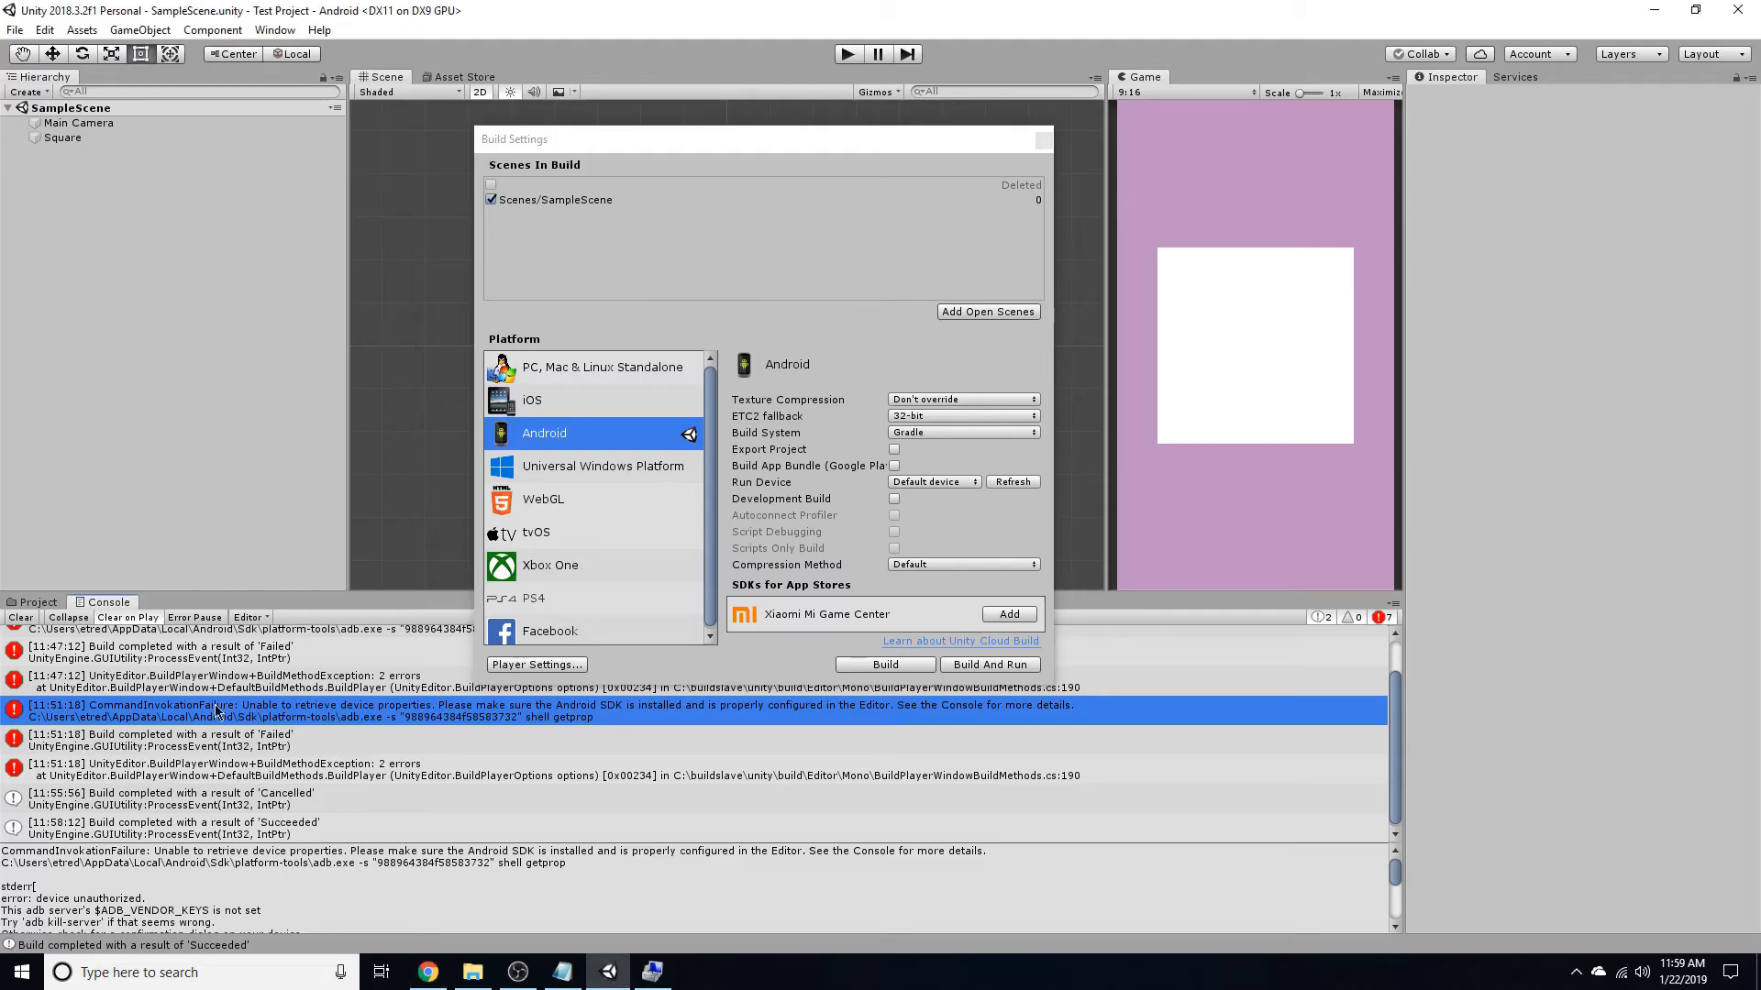
scroll(296, 770, up, 2)
click(1043, 140)
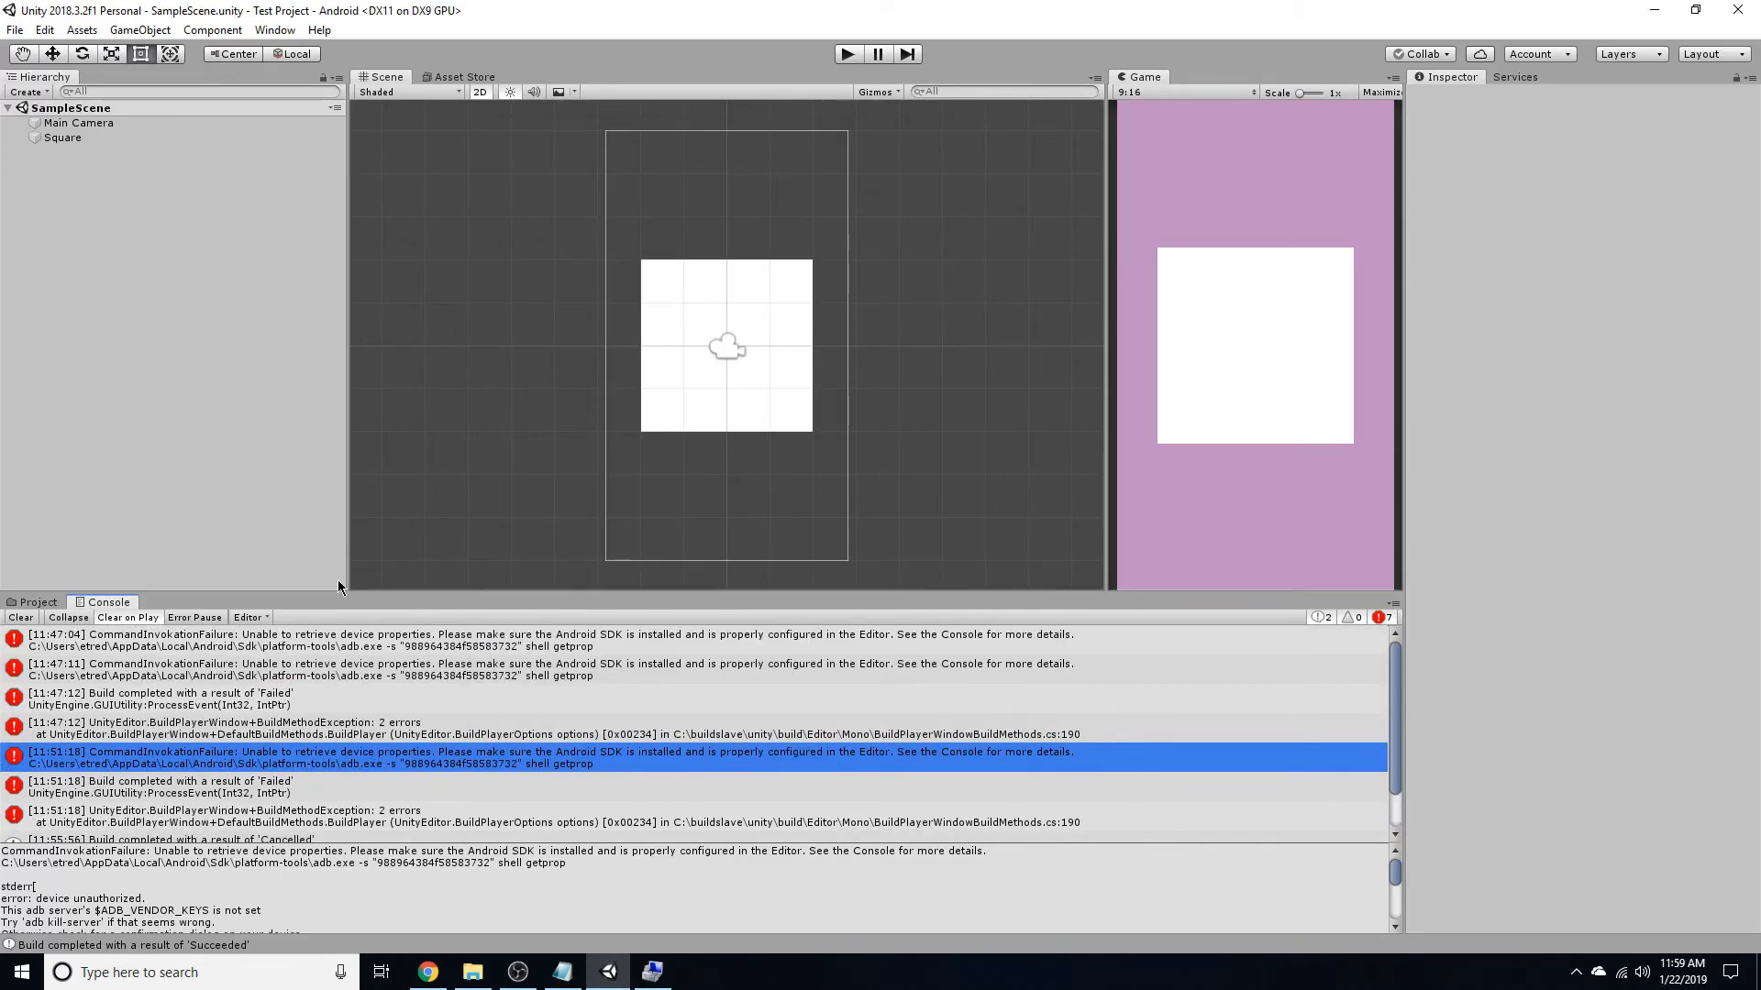
click(516, 651)
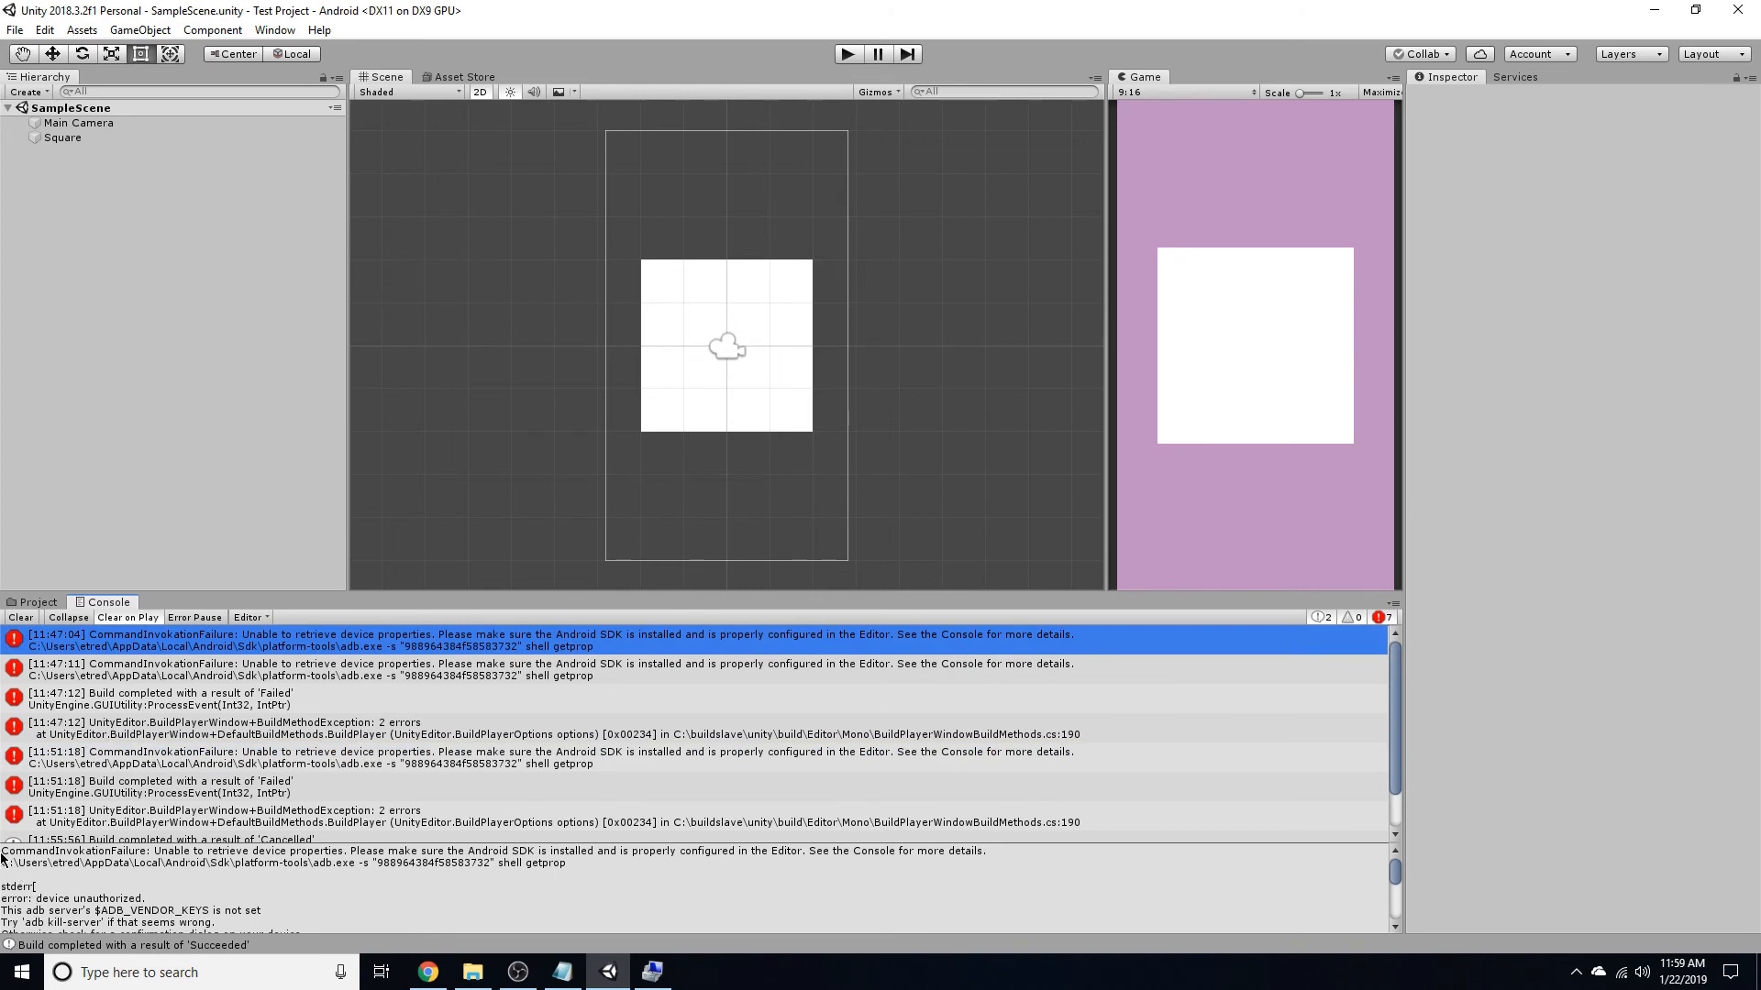
drag(1, 853, 1069, 843)
drag(3, 853, 949, 855)
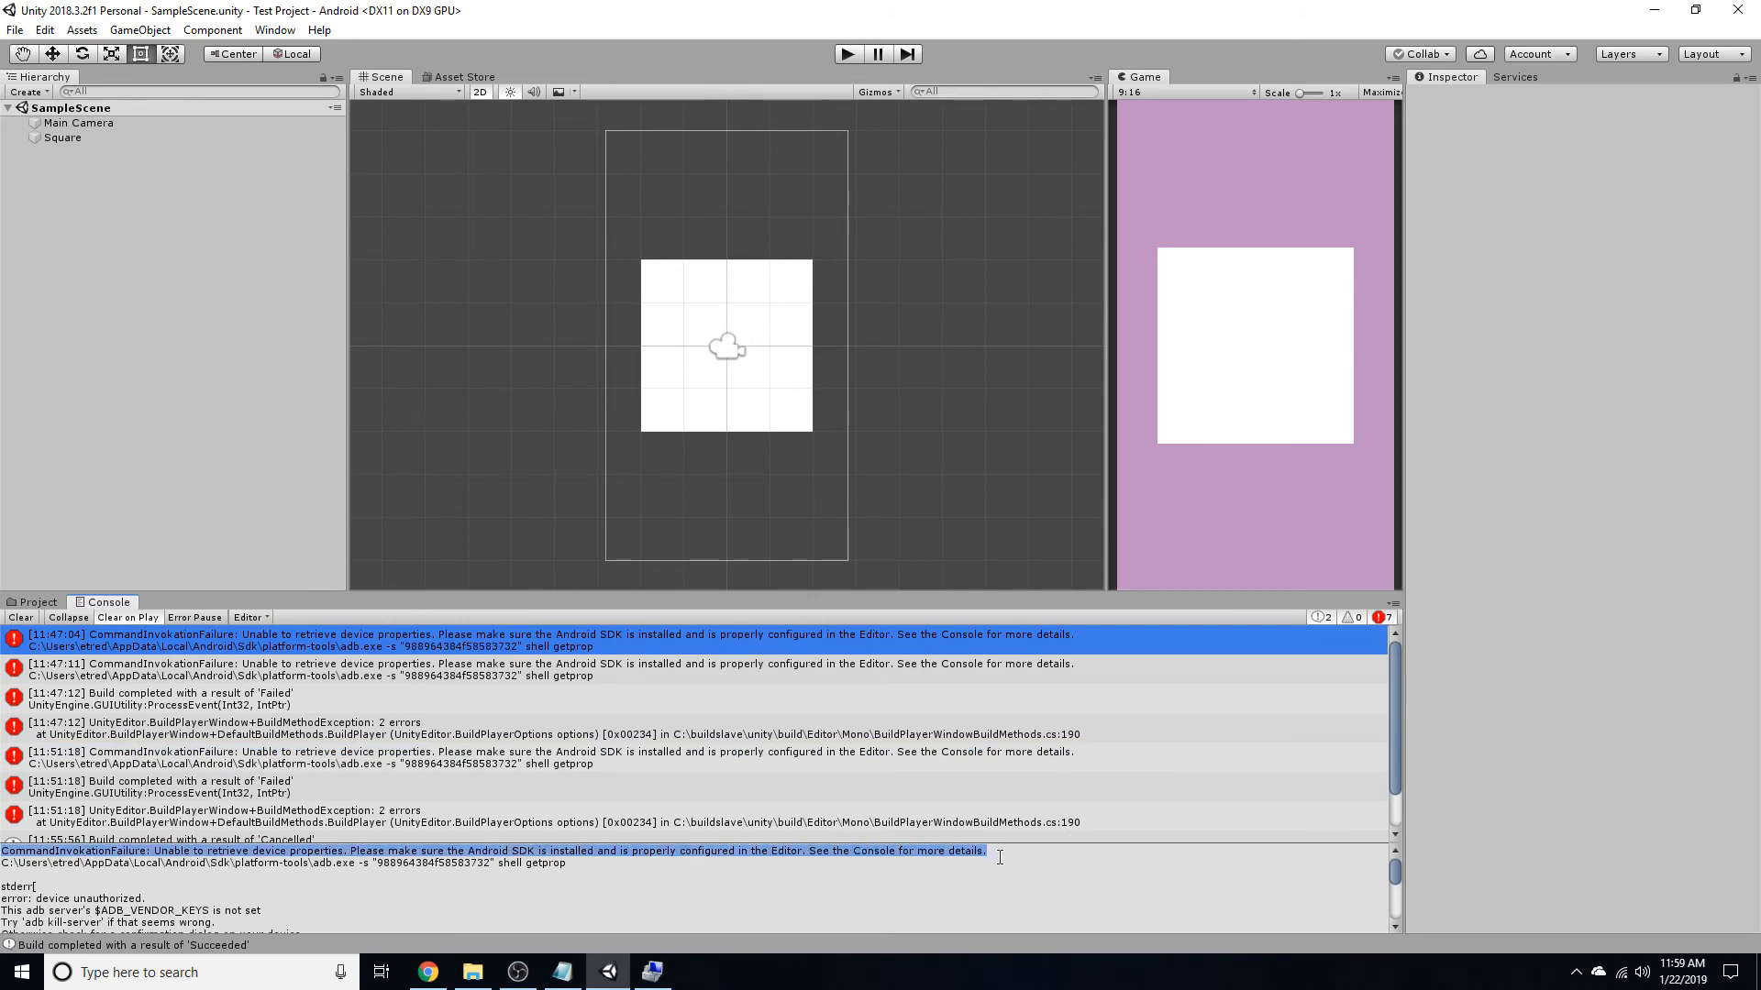